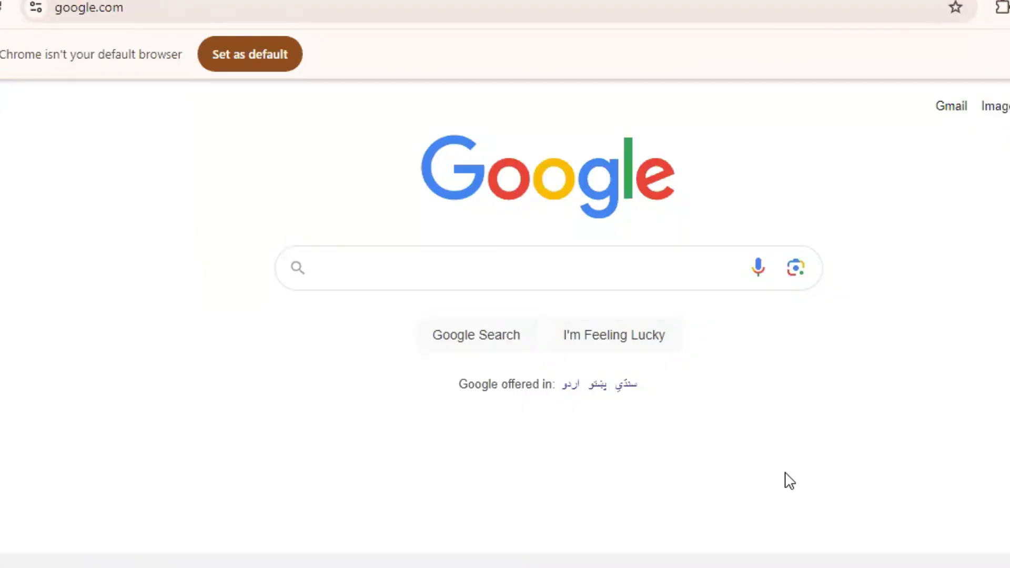
Search Google for 'prime time table'
{"action": "type", "text": "prim"}
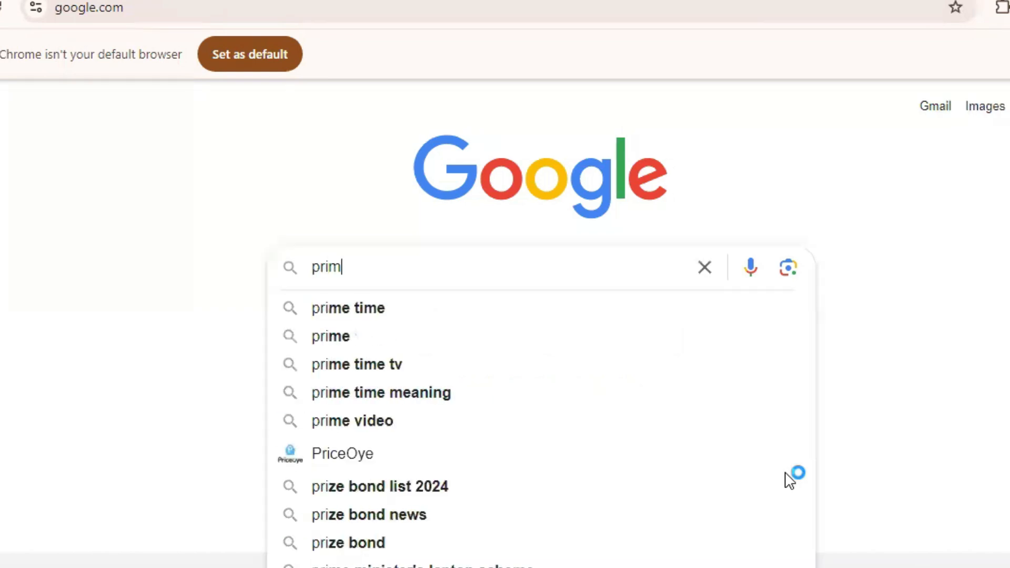
{"action": "type", "text": "e time table"}
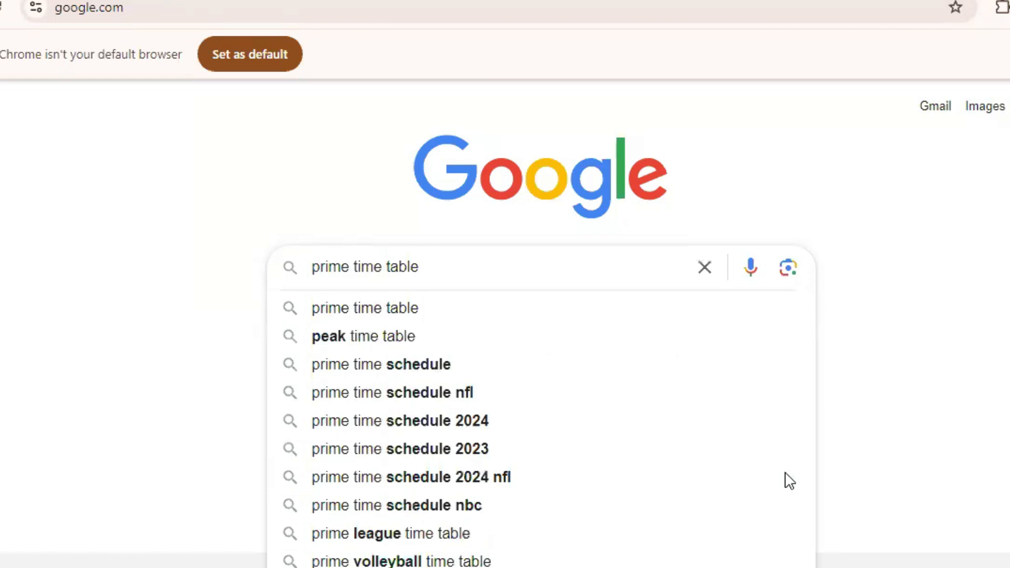
{"action": "key", "text": "Return"}
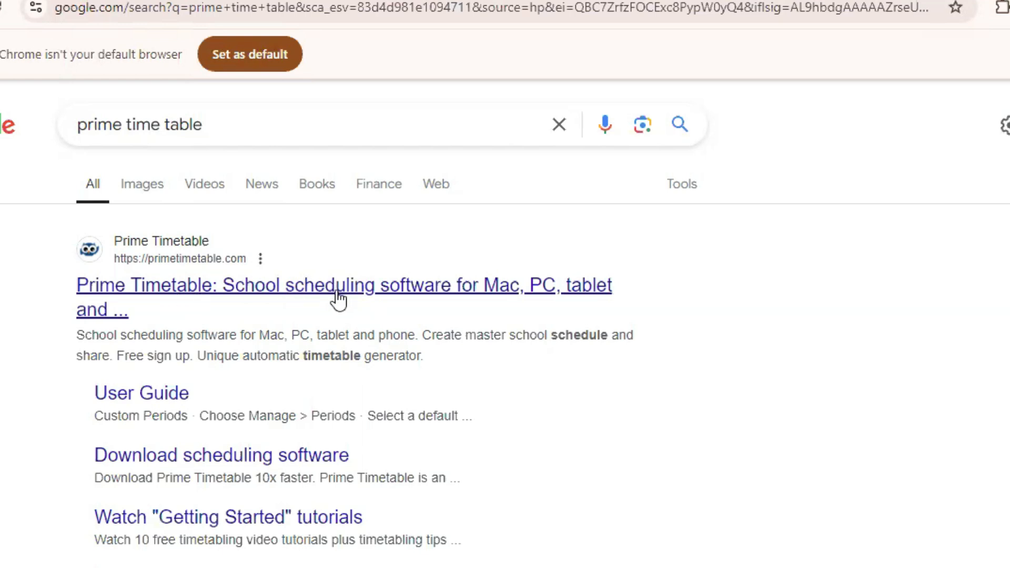
Go to primetimetable.com from the top result and reach its Sign Up page
{"action": "left_click", "coordinate": [411, 296]}
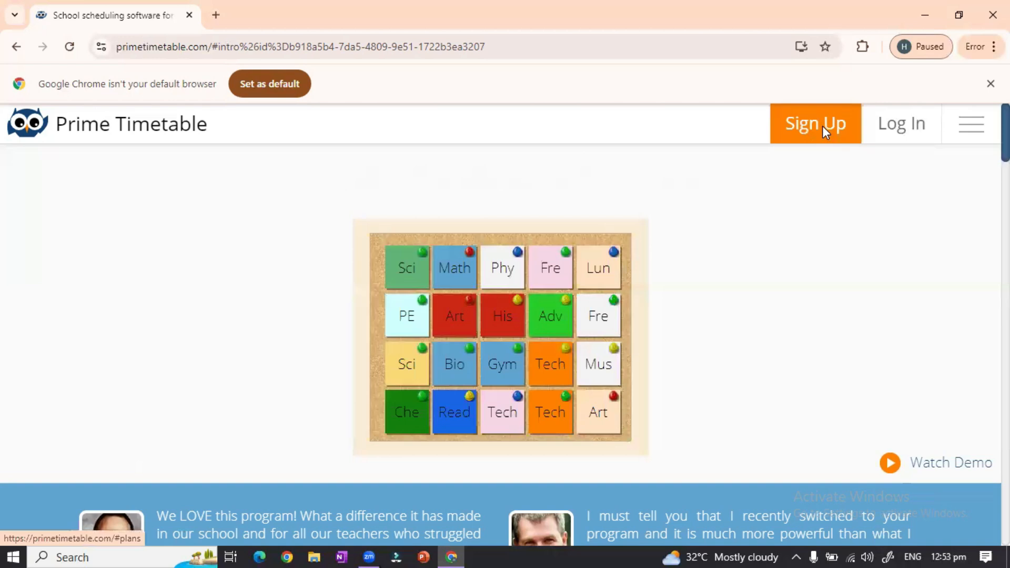
{"action": "left_click", "coordinate": [823, 125]}
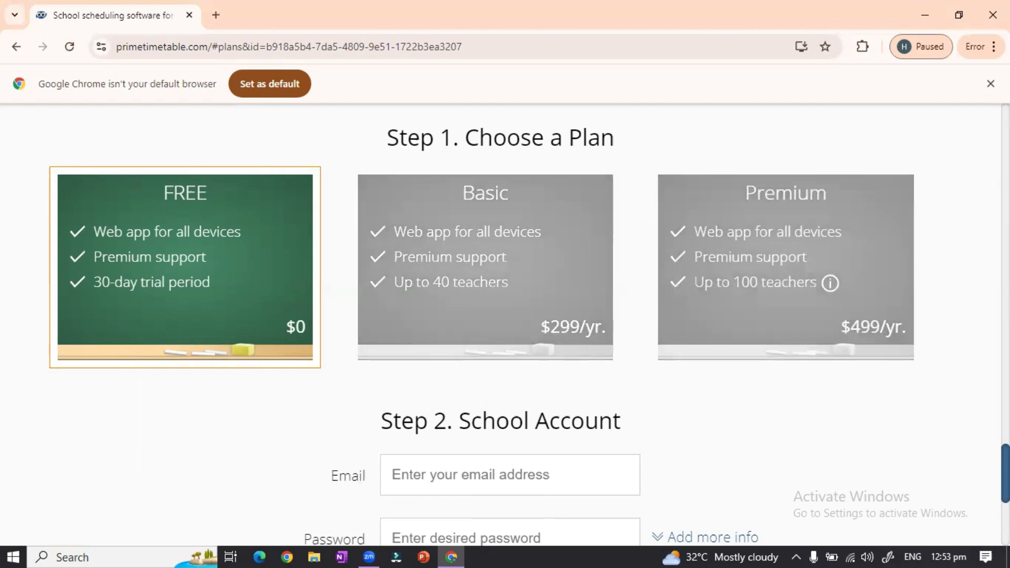
Register a free-month school account with an e-mail and password under Step 2
{"action": "scroll", "coordinate": [675, 404], "scroll_direction": "down", "scroll_amount": 2}
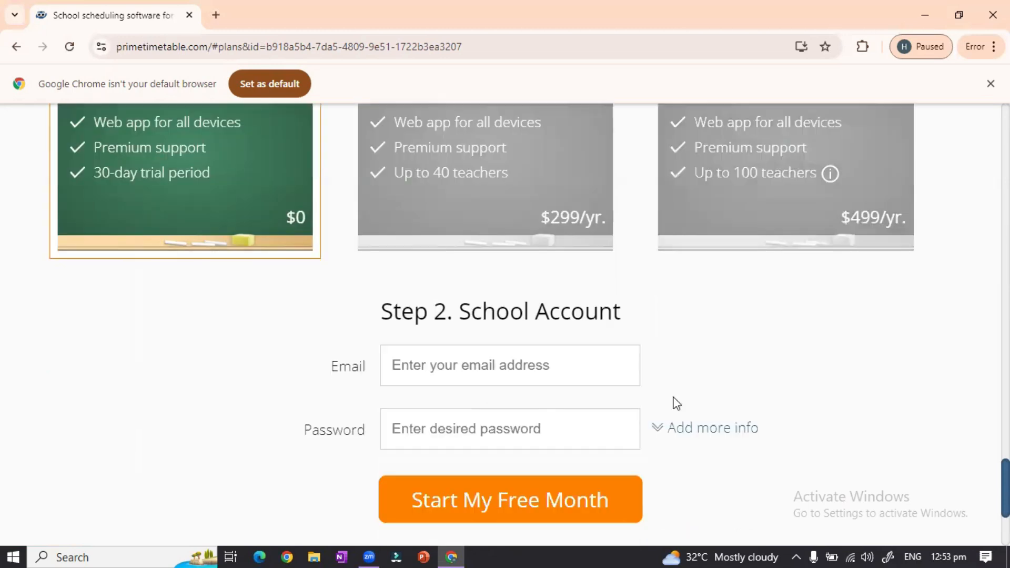
{"action": "scroll", "coordinate": [543, 333], "scroll_direction": "down", "scroll_amount": 1}
{"action": "left_click", "coordinate": [543, 333]}
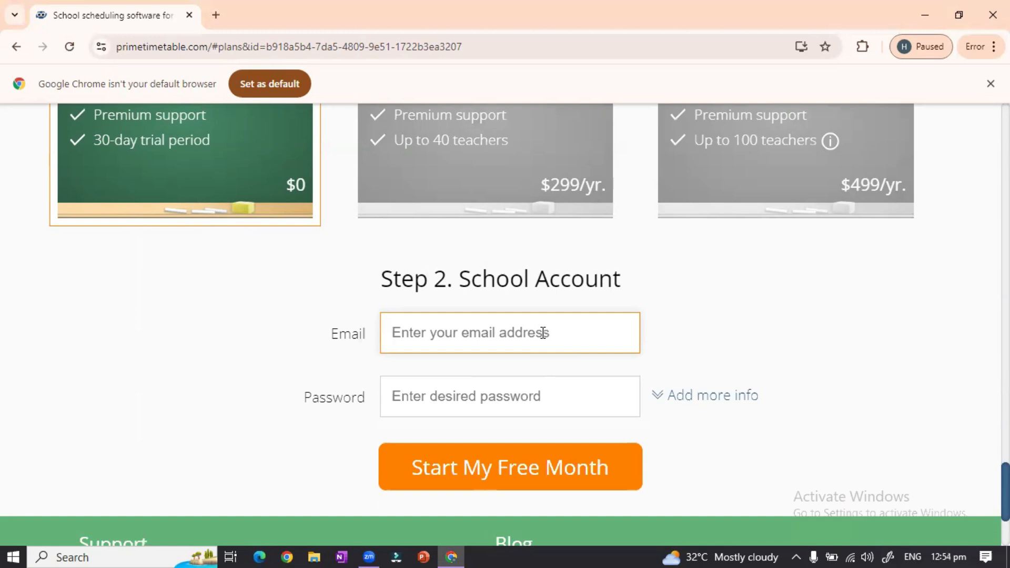
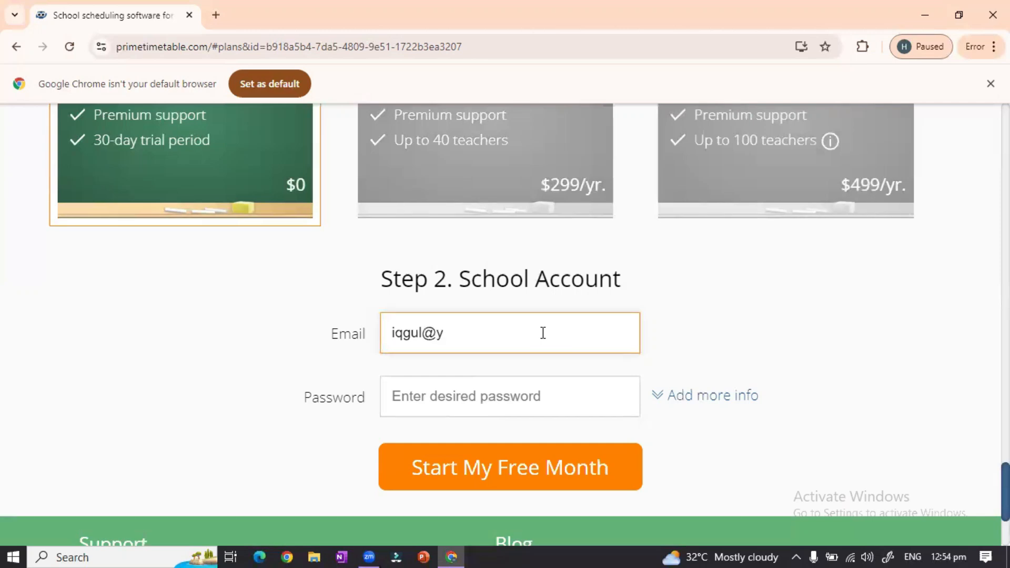
{"action": "left_click", "coordinate": [539, 397]}
{"action": "type", "text": "•••••••••"}
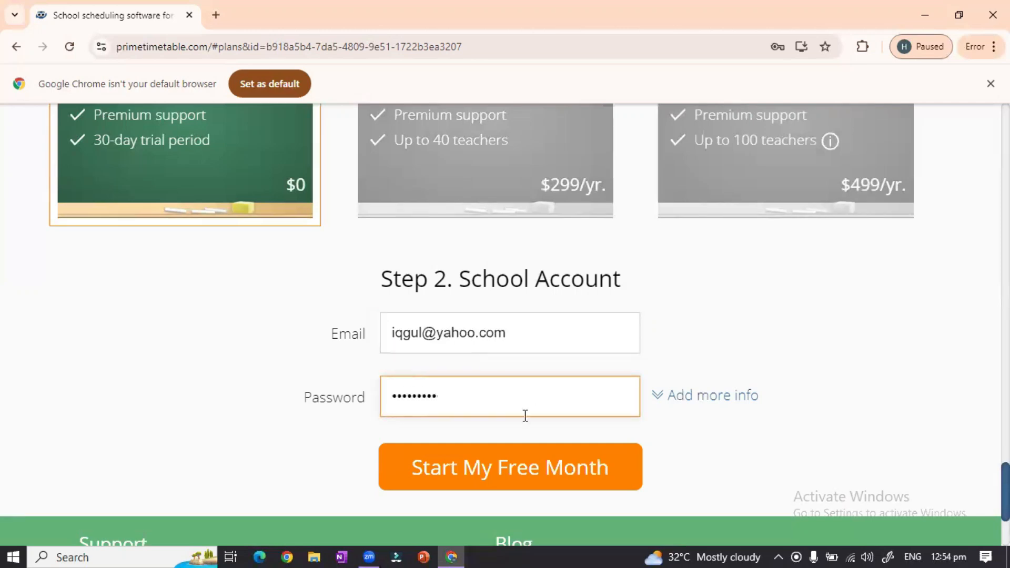
{"action": "left_click", "coordinate": [519, 470]}
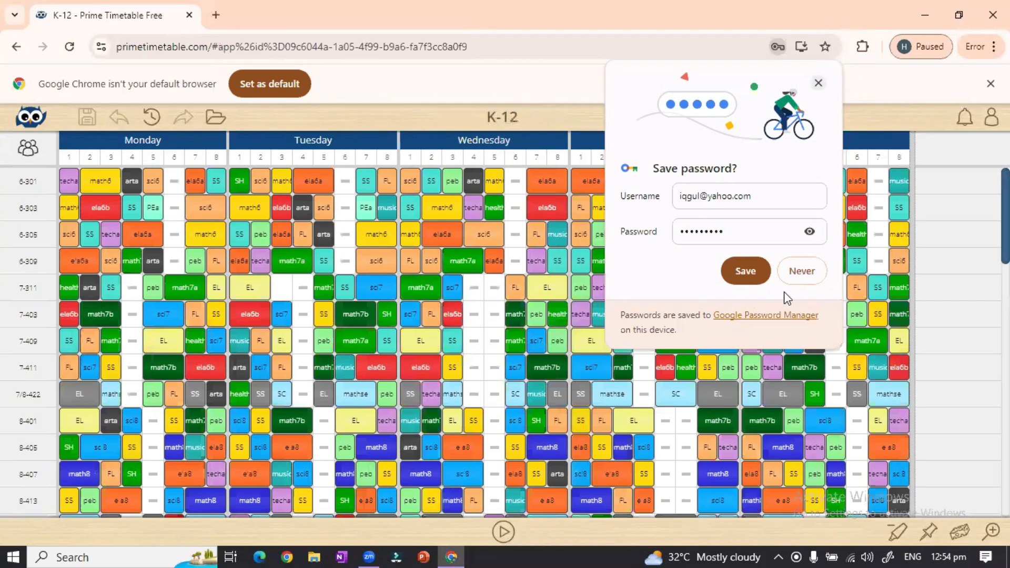
Decline the browser's password prompt and reach the owl menu's Open options
{"action": "left_click", "coordinate": [801, 272]}
{"action": "left_click", "coordinate": [27, 148]}
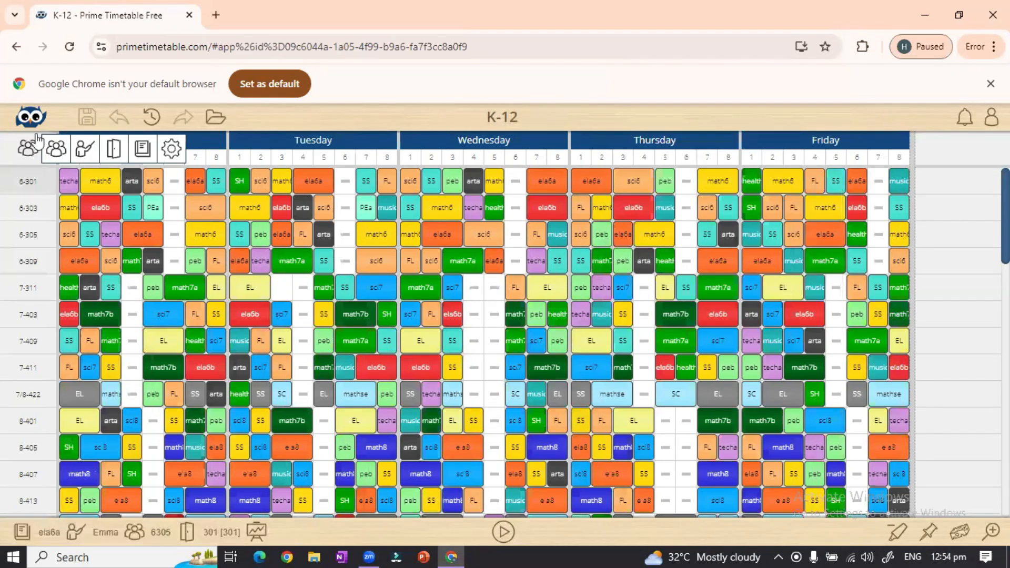
{"action": "left_click", "coordinate": [32, 119]}
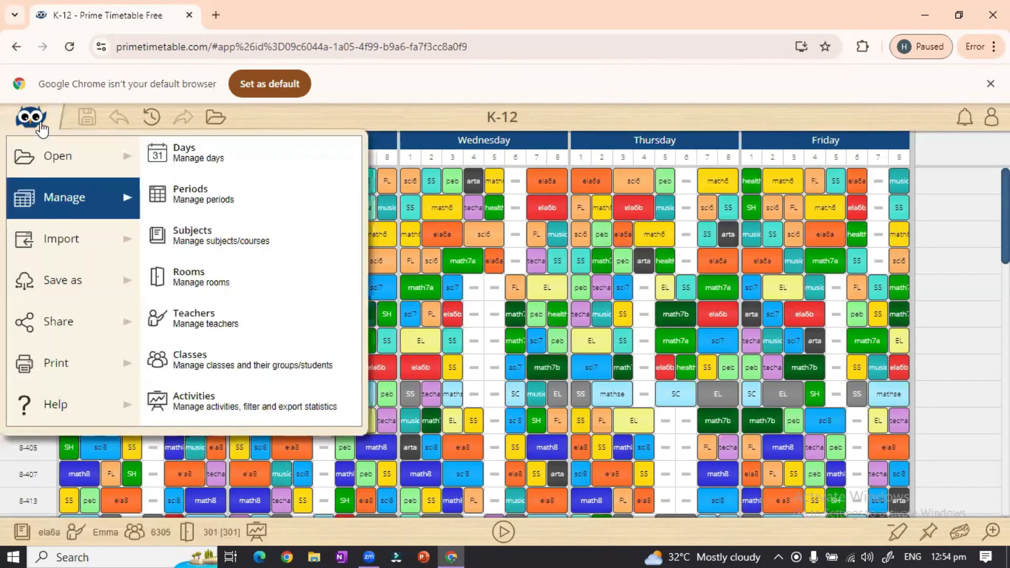
{"action": "left_click", "coordinate": [120, 156]}
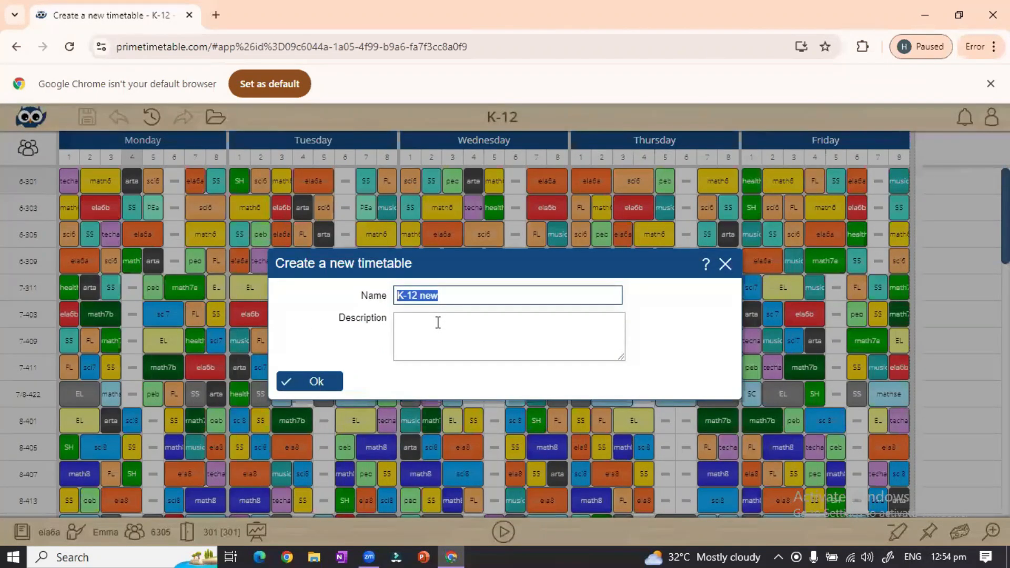
Create a new timetable named 'new time table for abc school'
{"action": "type", "text": "nr"}
{"action": "key", "text": "BackSpace"}
{"action": "type", "text": "ew"}
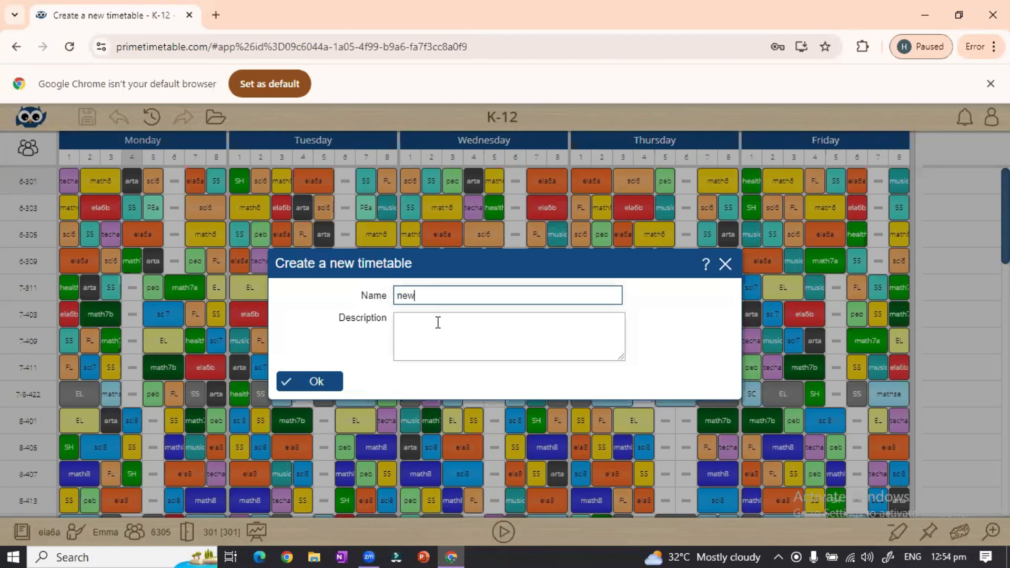
{"action": "type", "text": " y"}
{"action": "key", "text": "BackSpace"}
{"action": "type", "text": "time table for abc school"}
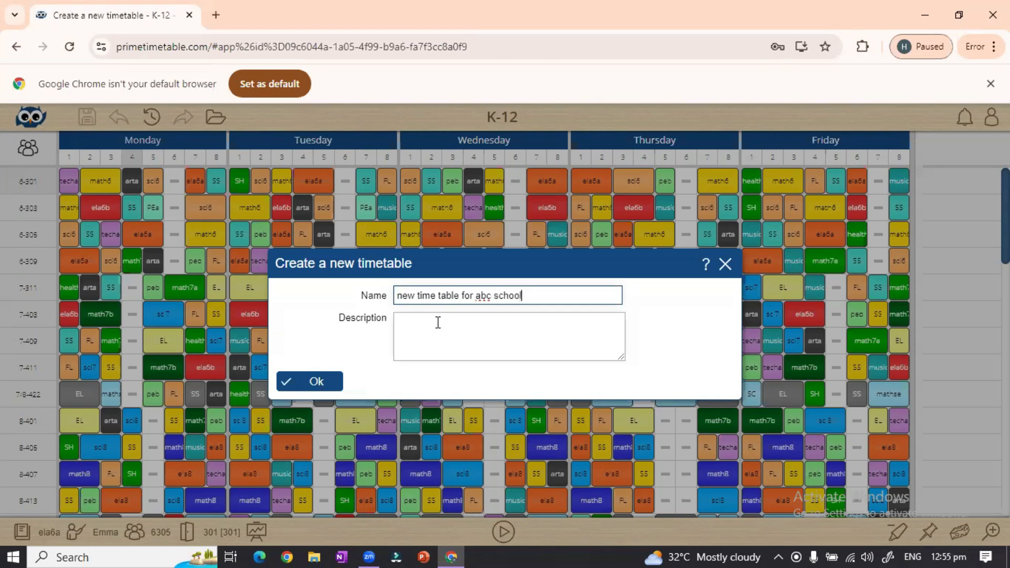
{"action": "key", "text": "Return"}
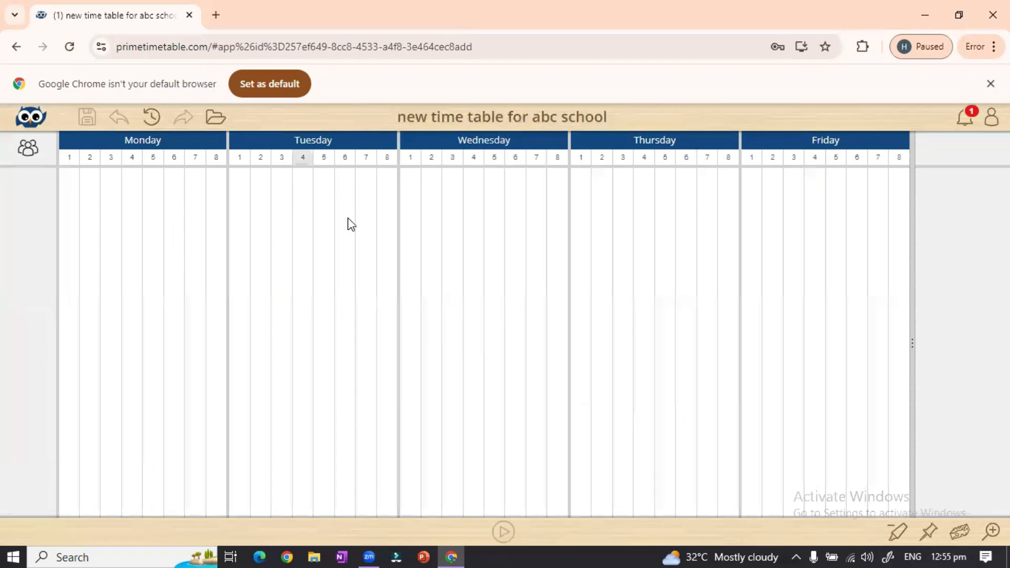
{"action": "left_click", "coordinate": [33, 122]}
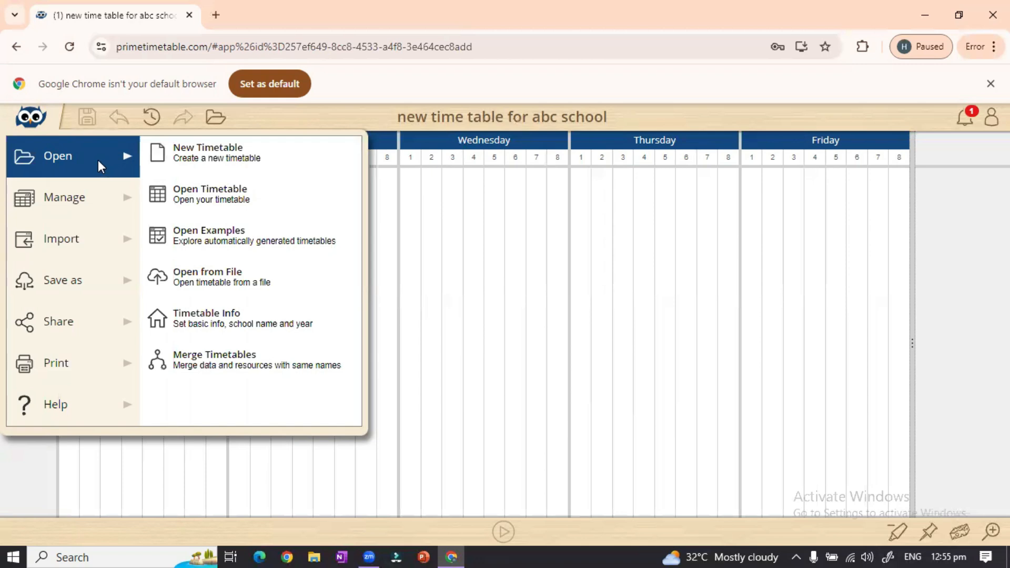
{"action": "mouse_move", "coordinate": [92, 198]}
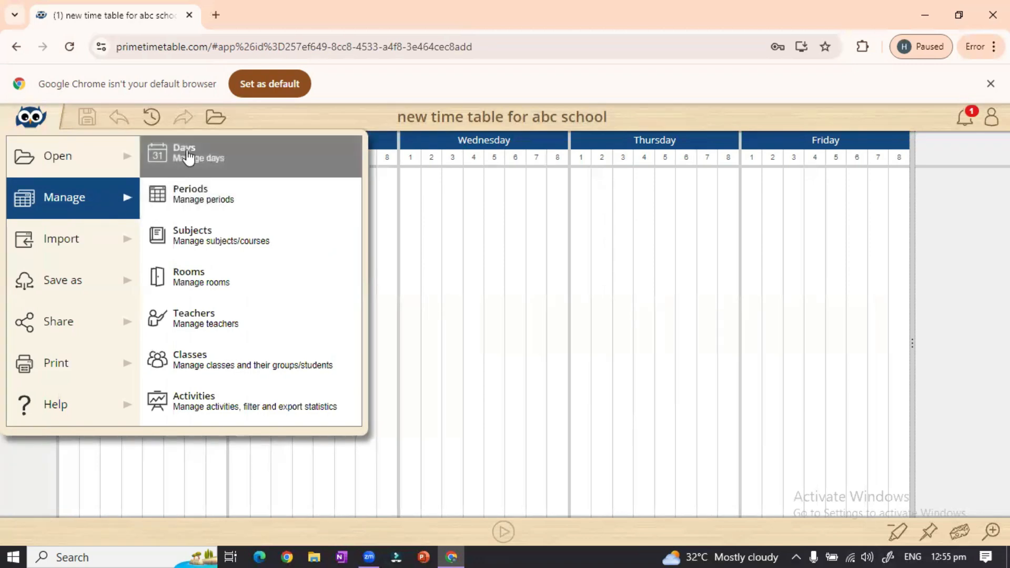
{"action": "left_click", "coordinate": [188, 157]}
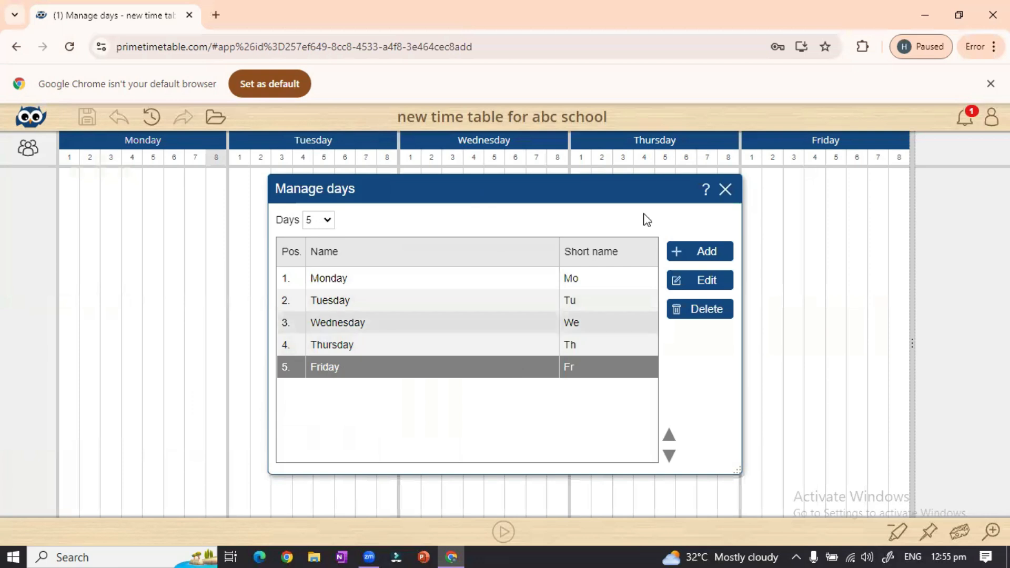
{"action": "left_click", "coordinate": [726, 191]}
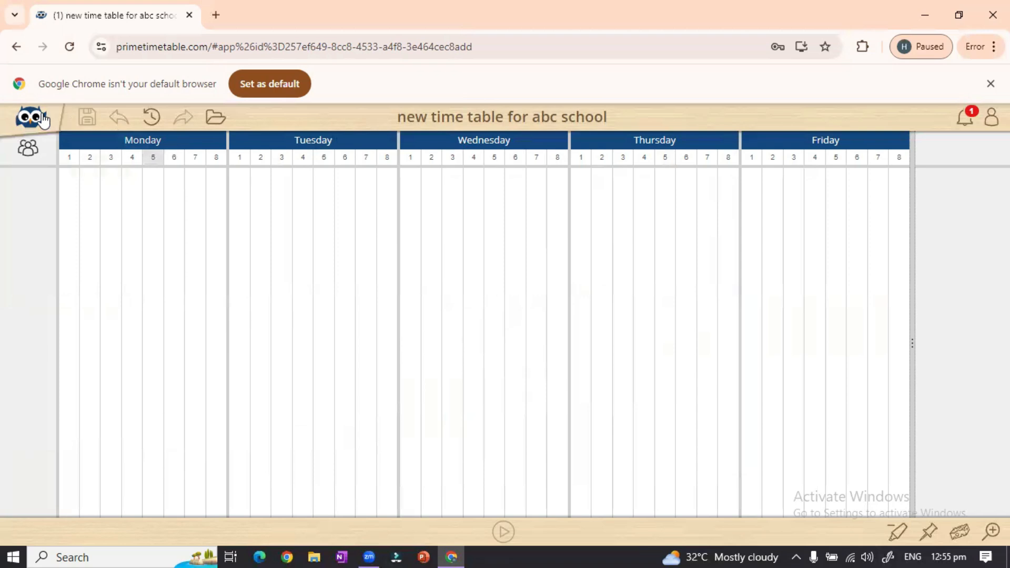
In Manage > Periods, reduce the day from 8 to 7 periods, ending 14:00–14:45
{"action": "left_click", "coordinate": [42, 119]}
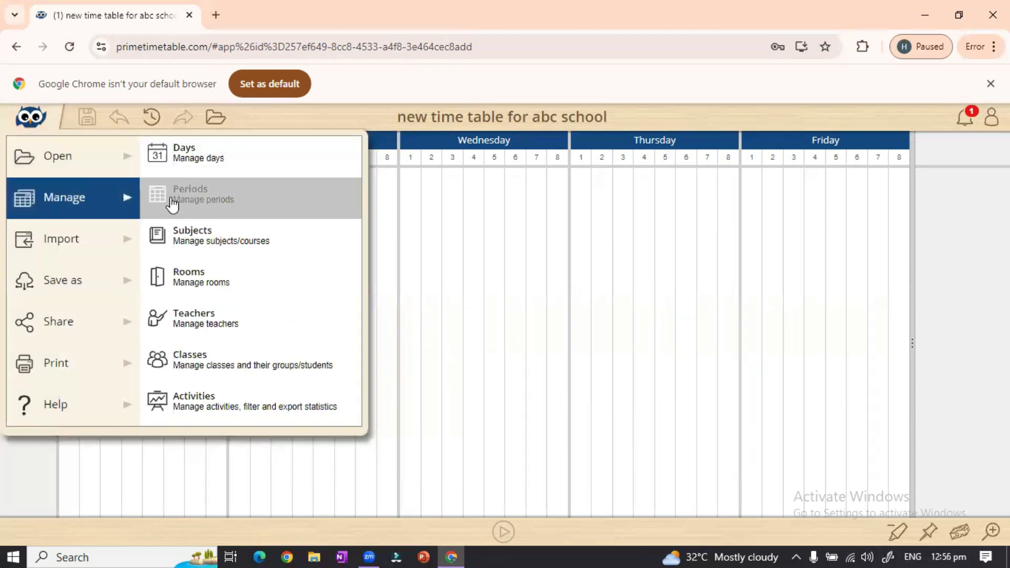
{"action": "left_click", "coordinate": [198, 204]}
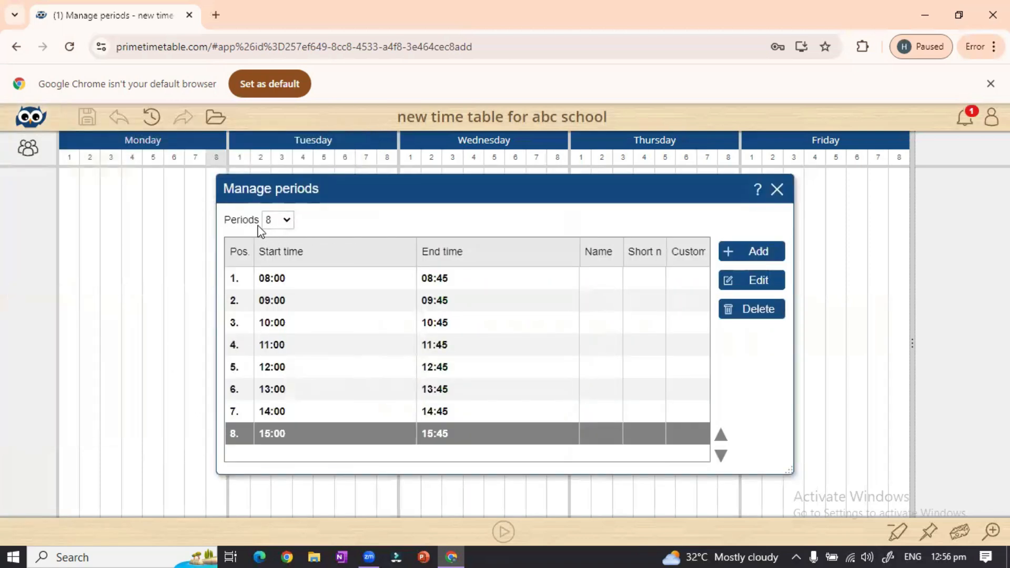
{"action": "left_click", "coordinate": [285, 222]}
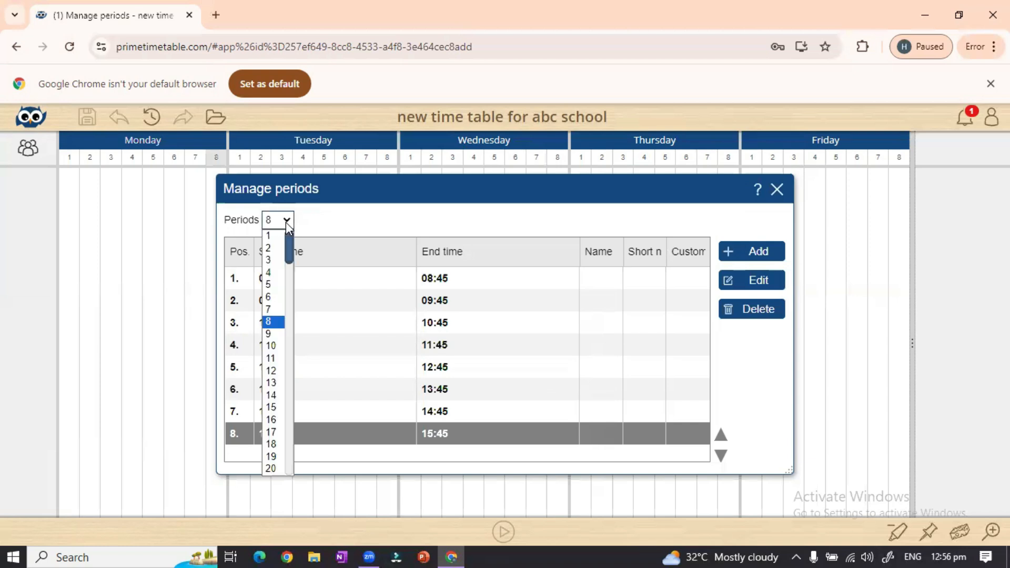
{"action": "left_click", "coordinate": [277, 313]}
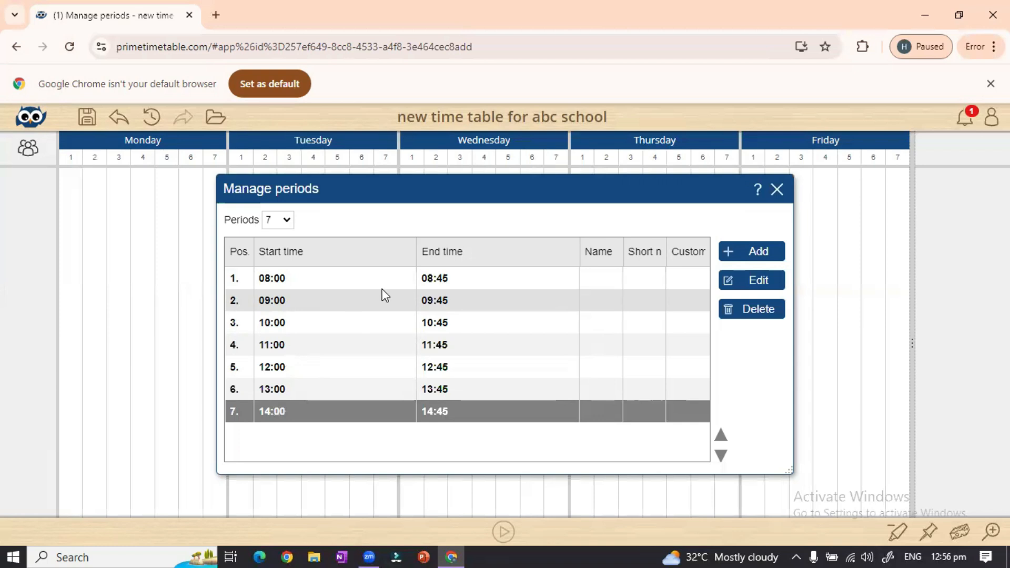
Change period 2's times to 08:45–09:30
{"action": "left_click", "coordinate": [280, 300]}
{"action": "double_click", "coordinate": [279, 303]}
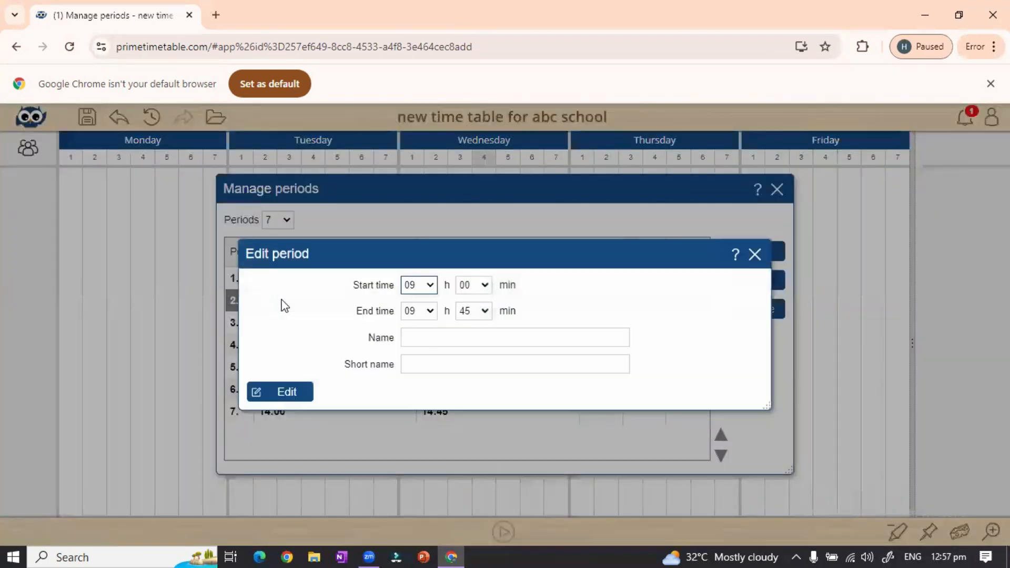
{"action": "left_click", "coordinate": [421, 289]}
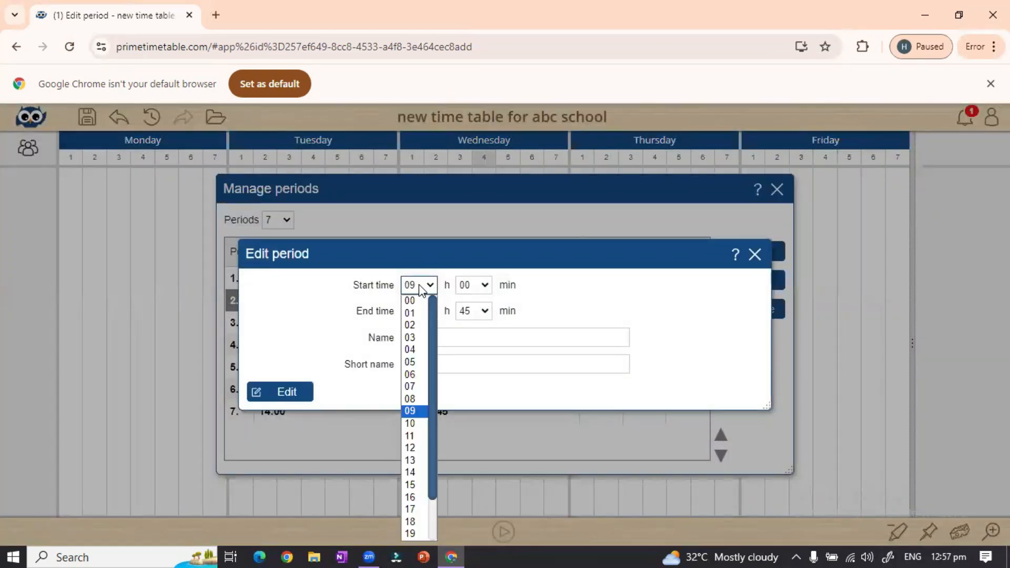
{"action": "left_click", "coordinate": [410, 399]}
{"action": "left_click", "coordinate": [472, 288]}
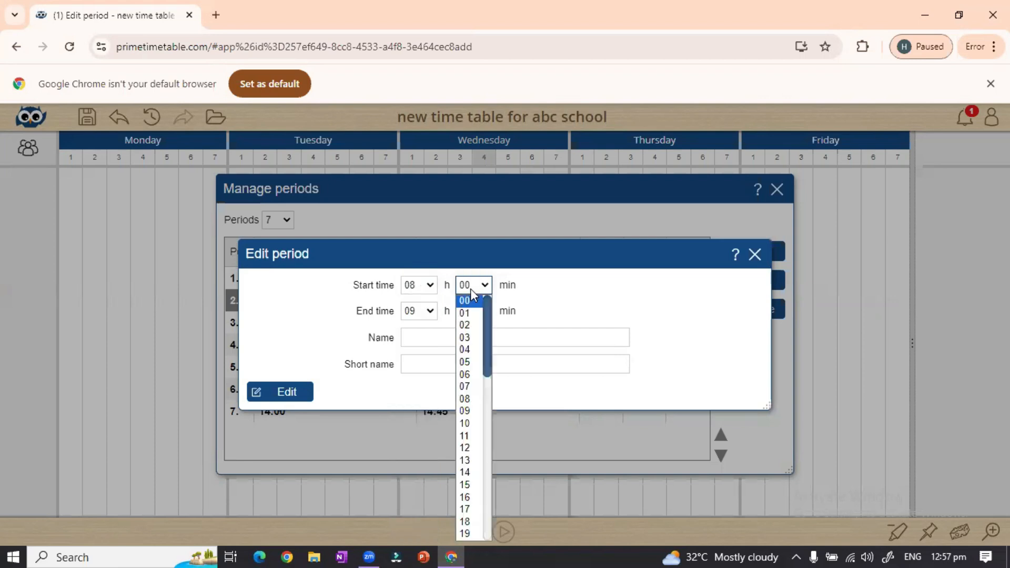
{"action": "type", "text": "45"}
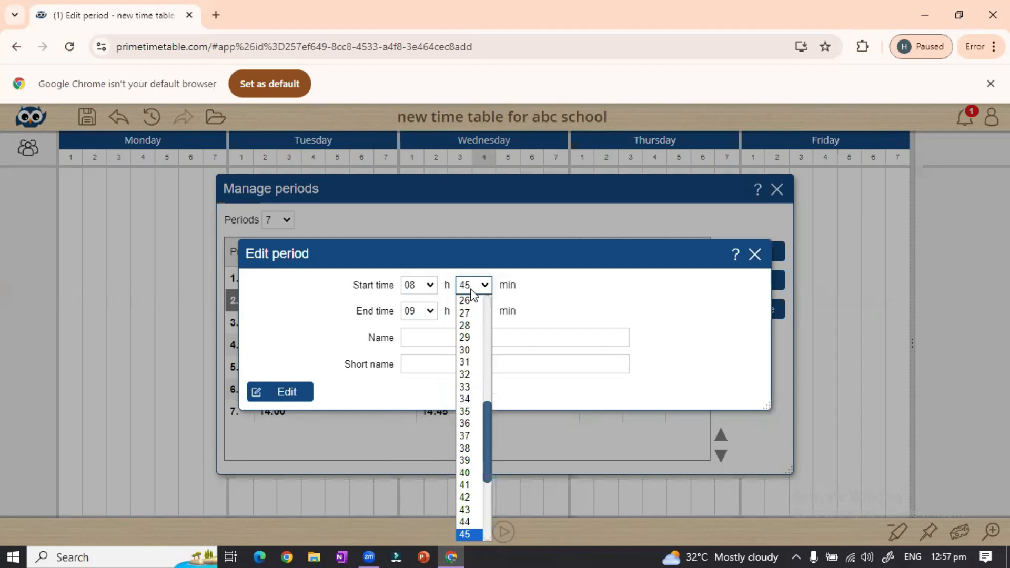
{"action": "left_click", "coordinate": [473, 286]}
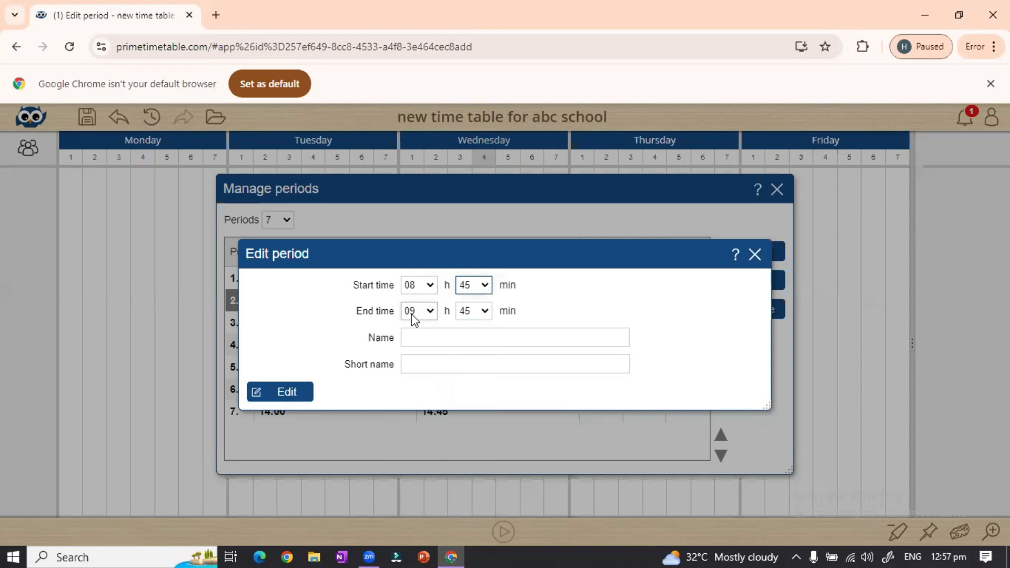
{"action": "left_click", "coordinate": [480, 313]}
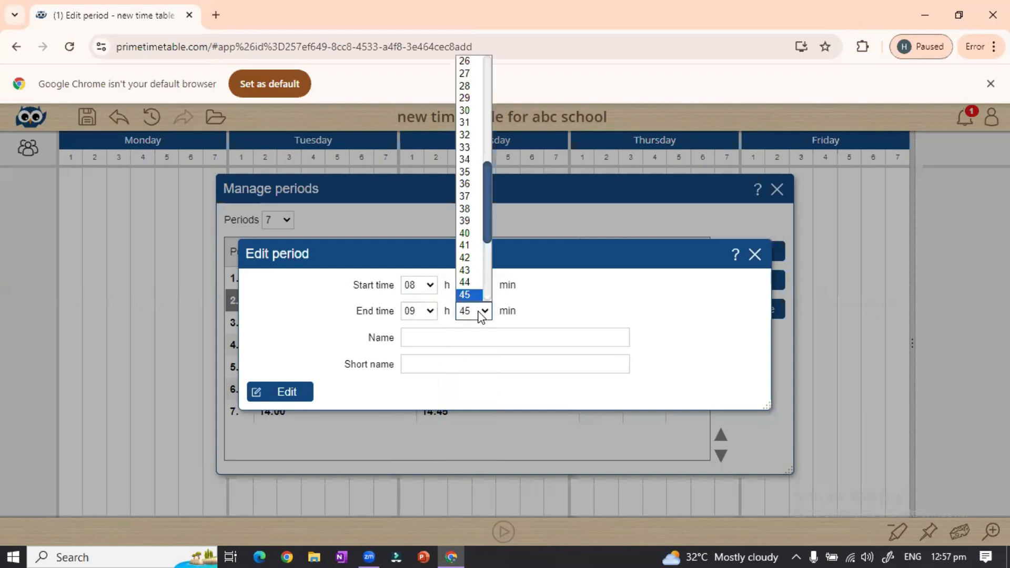
{"action": "key", "text": "3"}
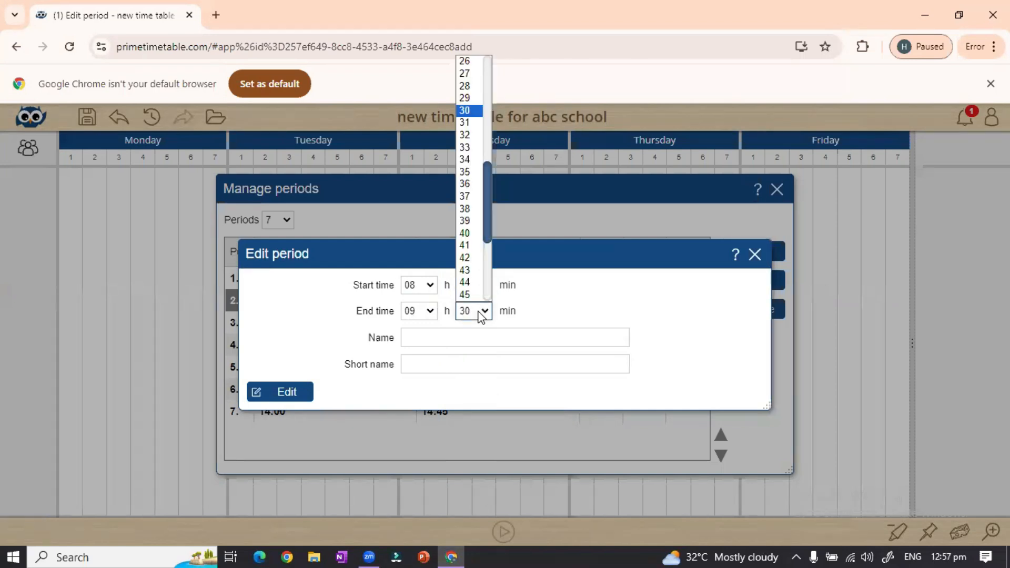
{"action": "key", "text": "Return"}
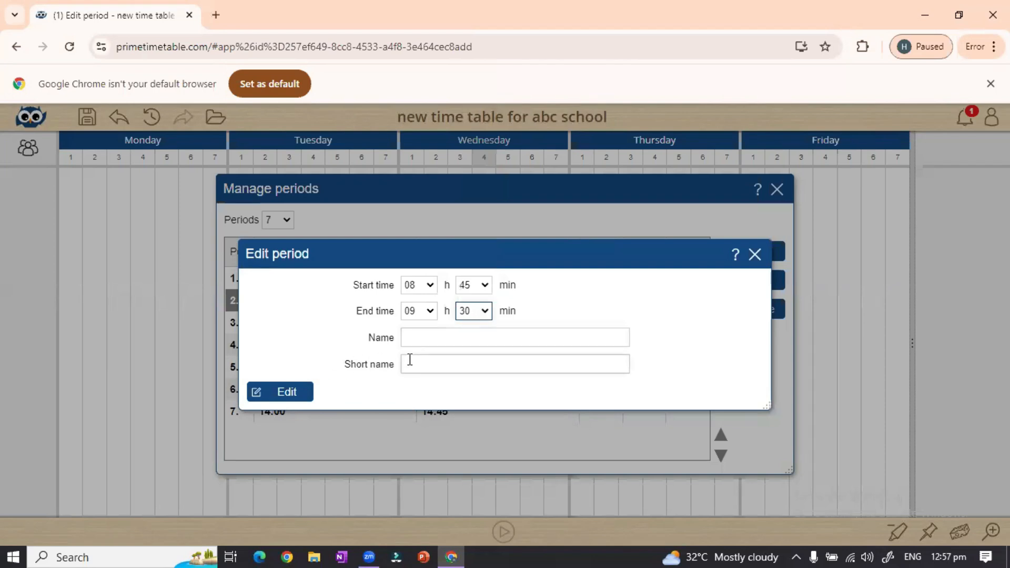
Name period 2 '2nd' and apply the edit
{"action": "left_click", "coordinate": [441, 334]}
{"action": "type", "text": "3nd"}
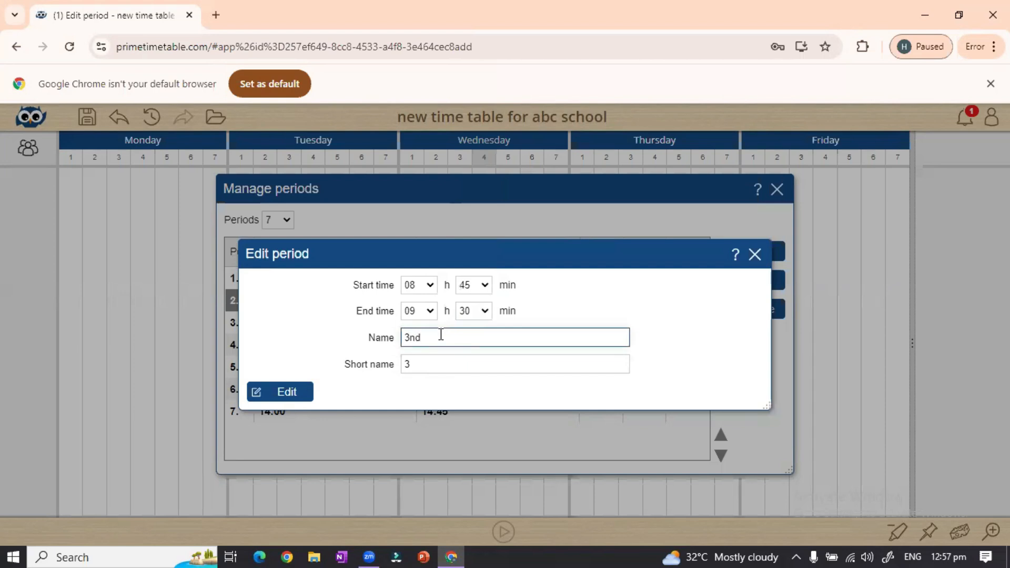
{"action": "key", "text": "BackSpace"}
{"action": "key", "text": "BackSpace"}
{"action": "key", "text": "BackSpace"}
{"action": "type", "text": "2nd"}
{"action": "left_click", "coordinate": [270, 399]}
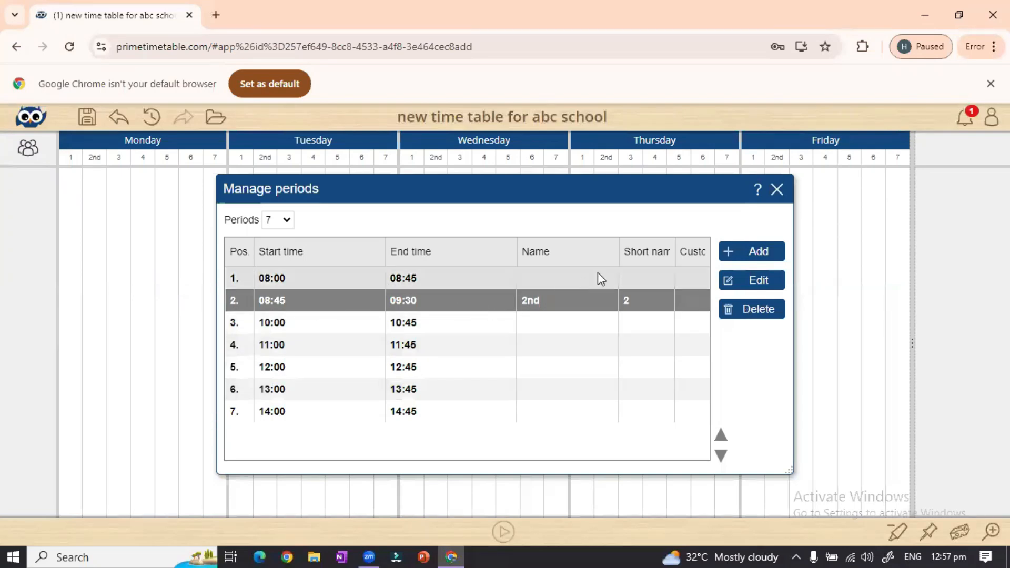
Name period 1 '1st' and the 11:00–11:45 period 'Break'
{"action": "double_click", "coordinate": [570, 275]}
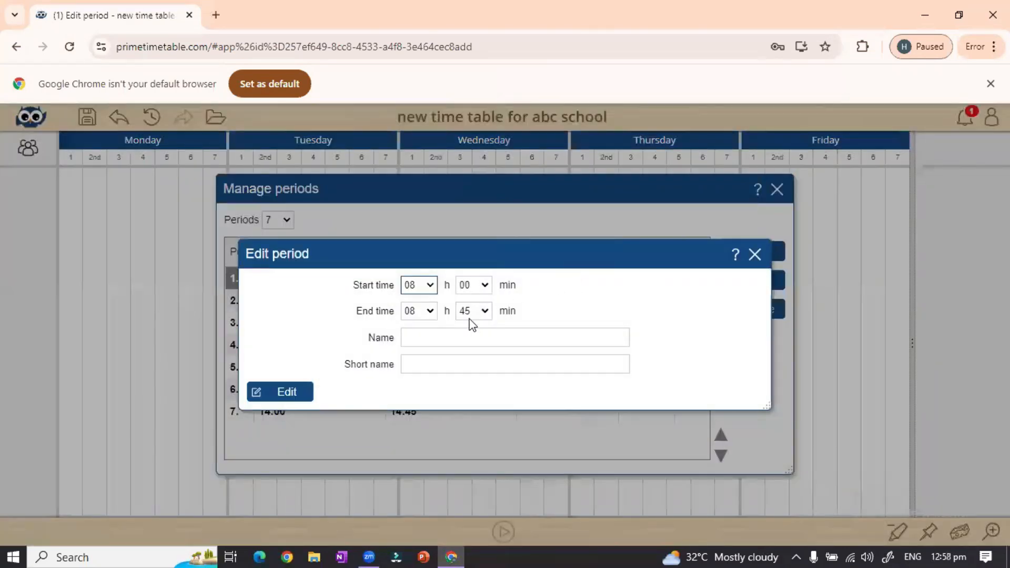
{"action": "left_click", "coordinate": [462, 339]}
{"action": "type", "text": "1st"}
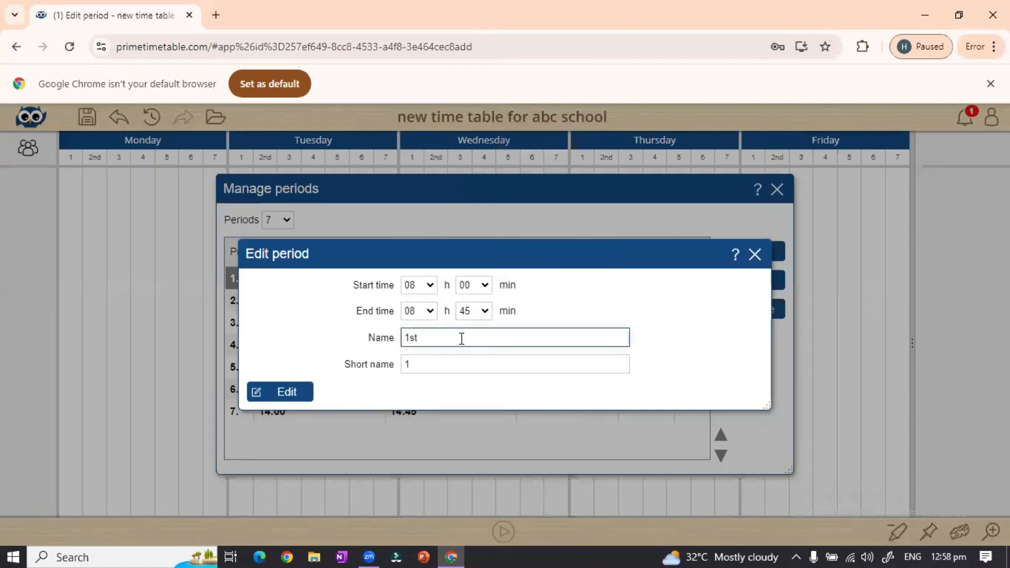
{"action": "key", "text": "Return"}
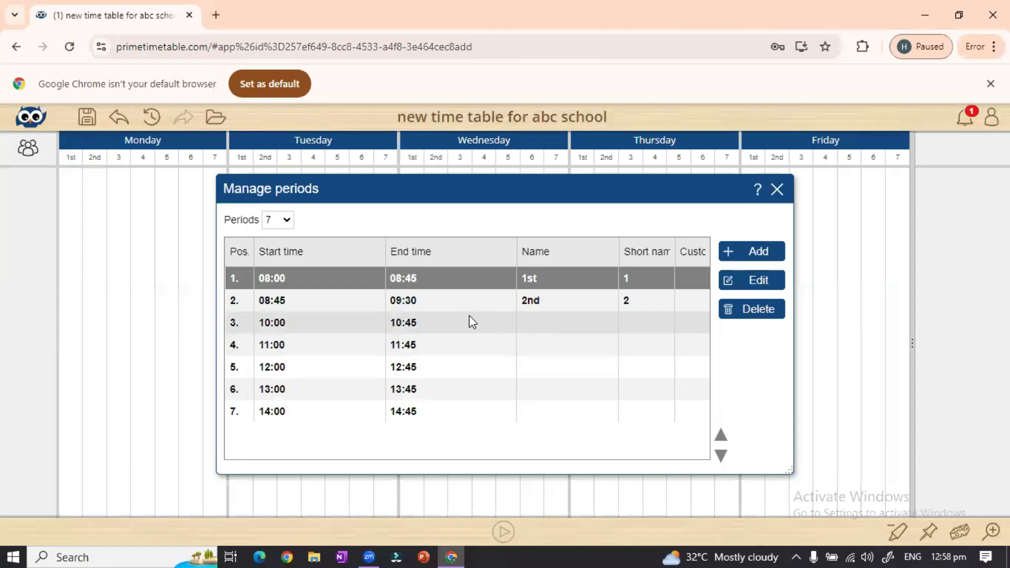
{"action": "double_click", "coordinate": [462, 348]}
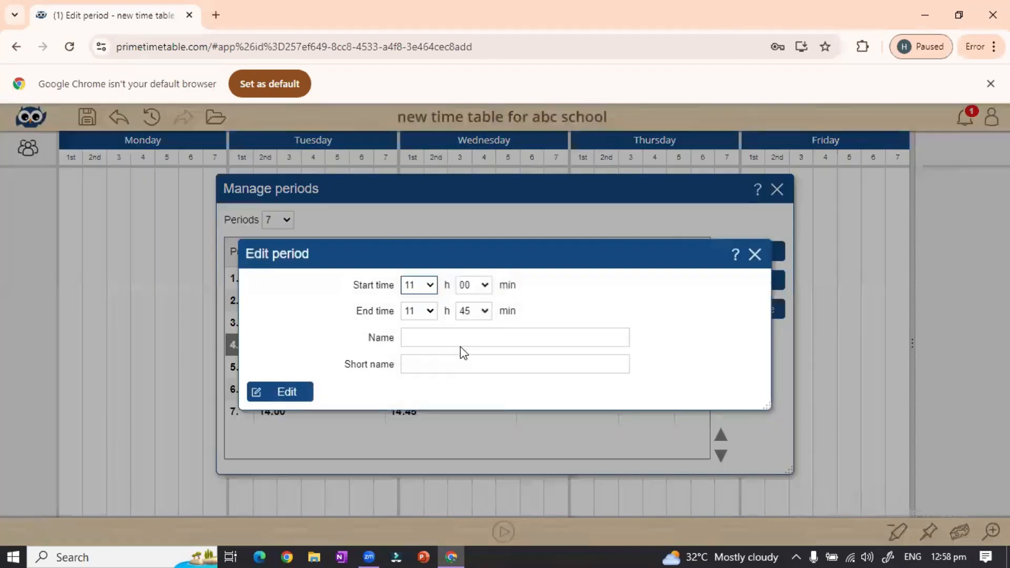
{"action": "left_click", "coordinate": [476, 332]}
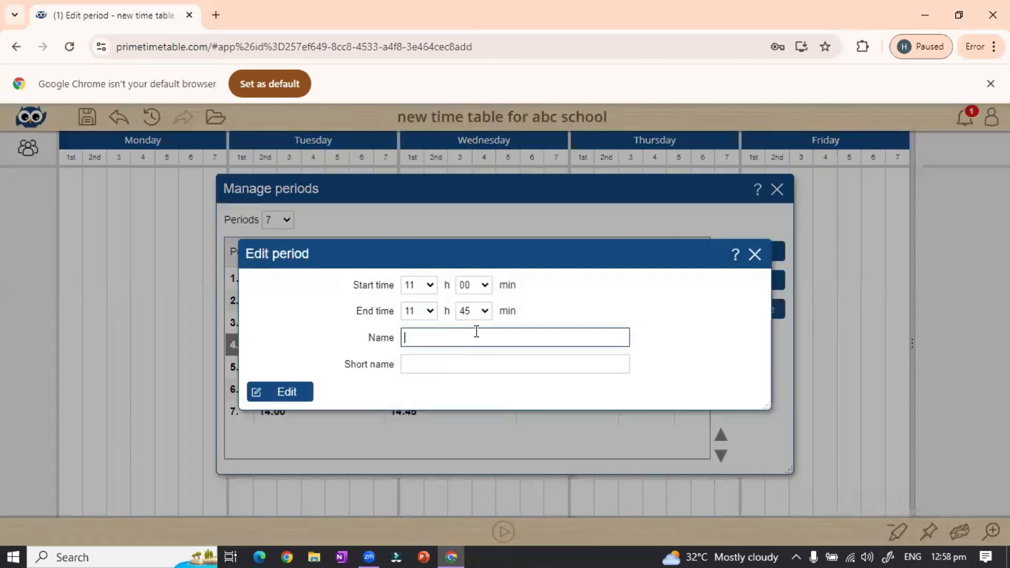
{"action": "type", "text": "Break"}
{"action": "left_click", "coordinate": [294, 392]}
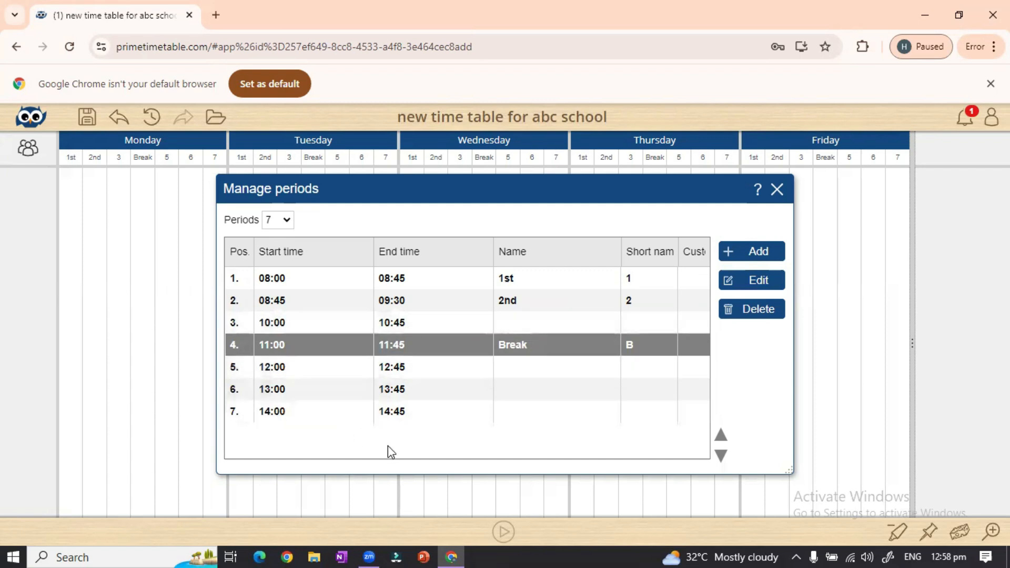
Close the periods list, save the timetable, and show the owl menu's Manage options
{"action": "left_click", "coordinate": [778, 191]}
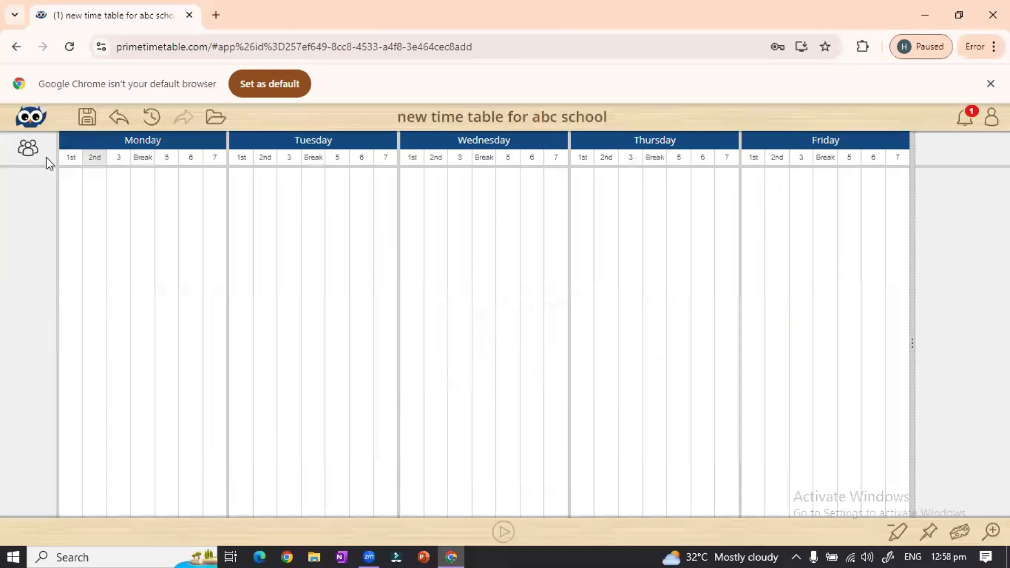
{"action": "mouse_move", "coordinate": [33, 155]}
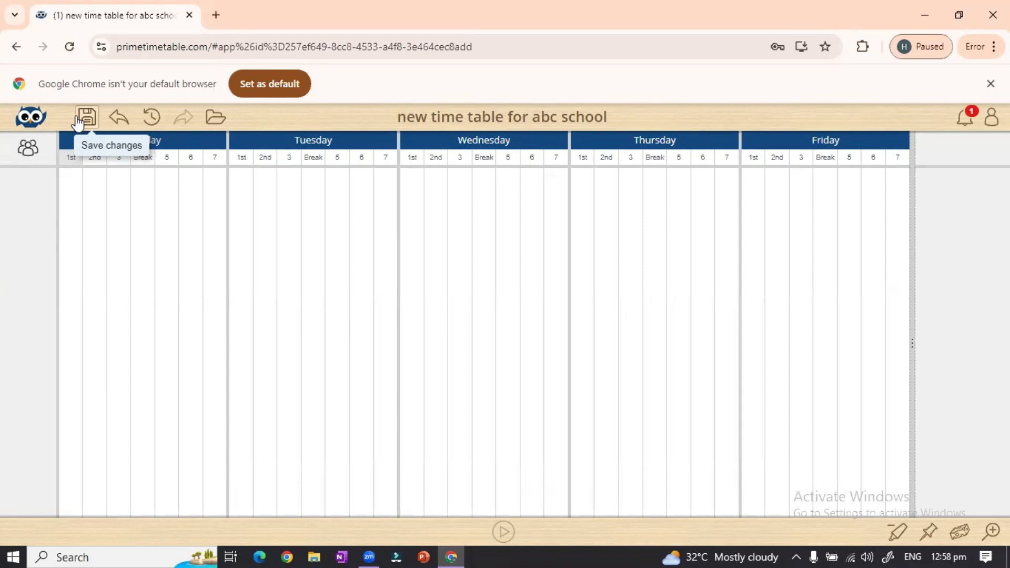
{"action": "left_click", "coordinate": [89, 120]}
{"action": "left_click", "coordinate": [31, 117]}
{"action": "mouse_move", "coordinate": [81, 199]}
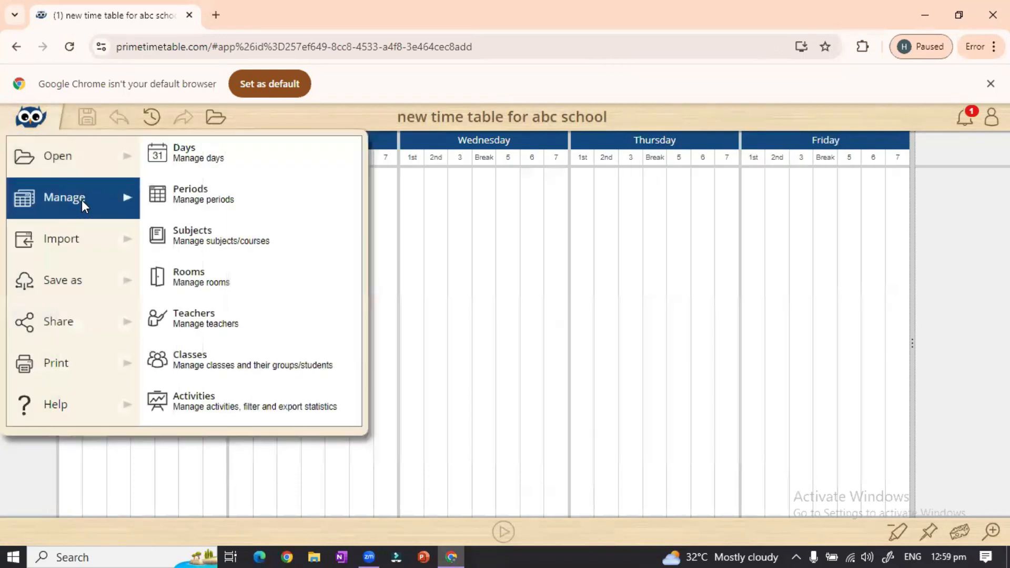
In Manage > Subjects, add the subjects Islamiat and English
{"action": "left_click", "coordinate": [226, 242]}
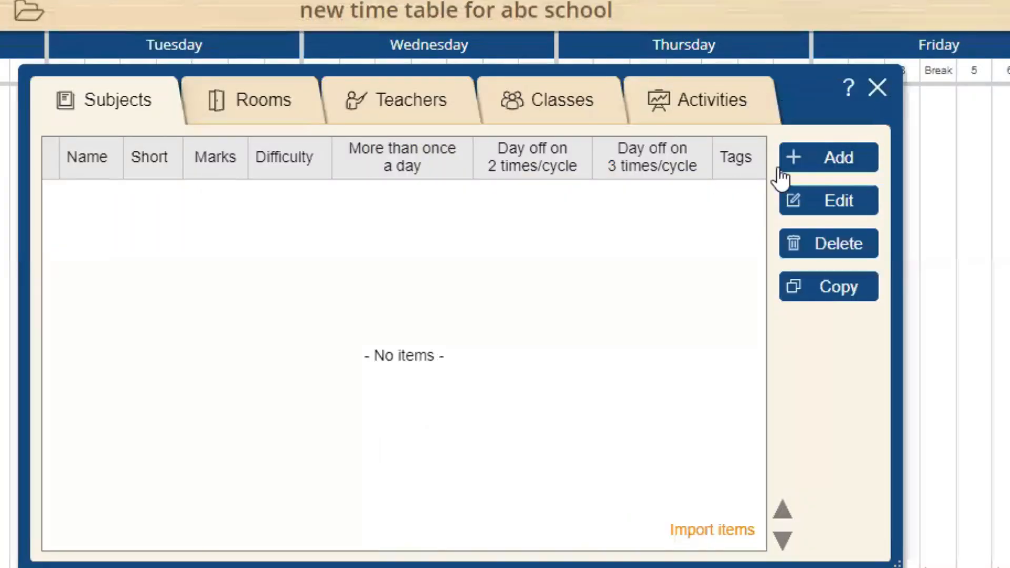
{"action": "left_click", "coordinate": [826, 166]}
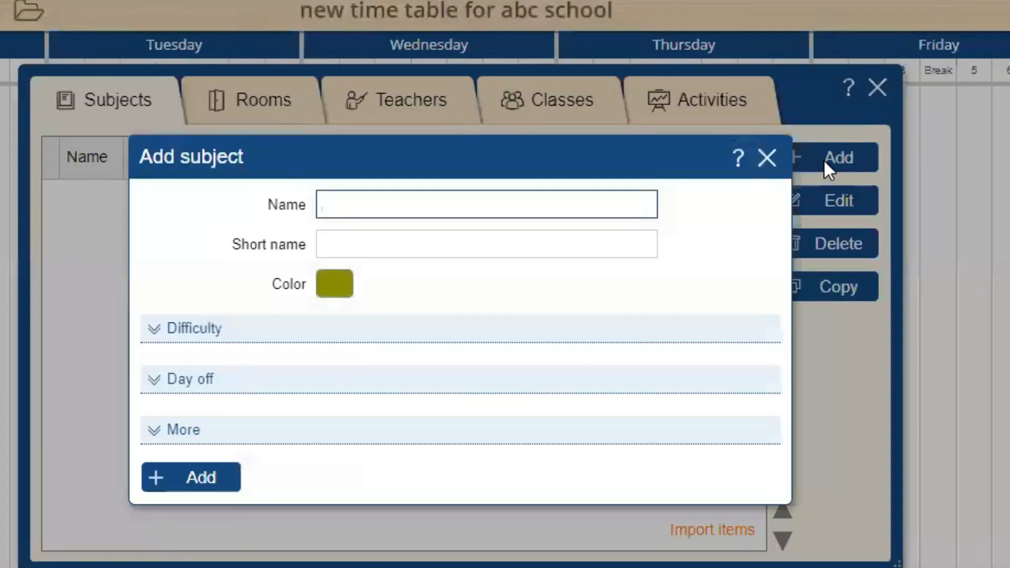
{"action": "type", "text": "Islamiat"}
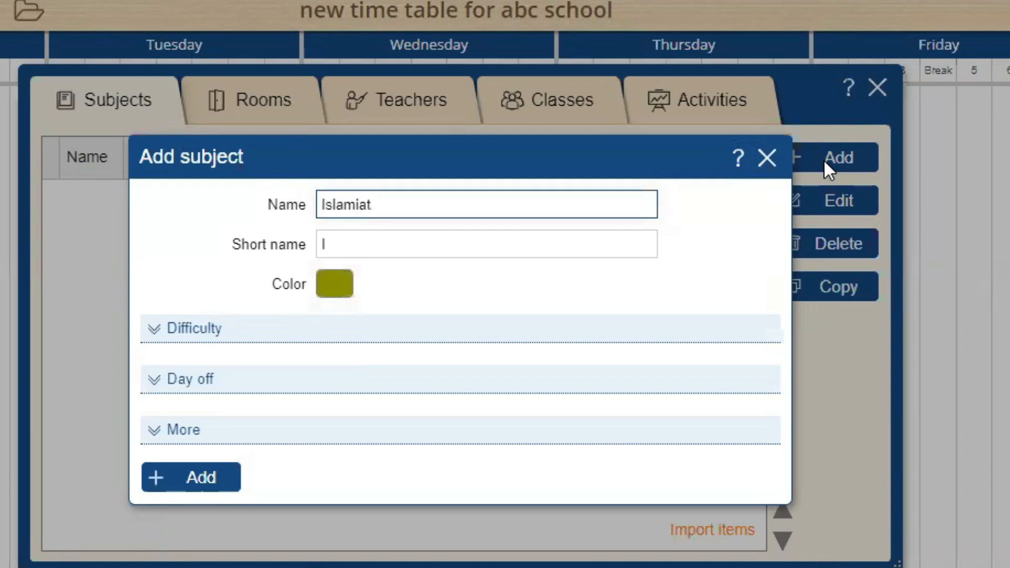
{"action": "key", "text": "Return"}
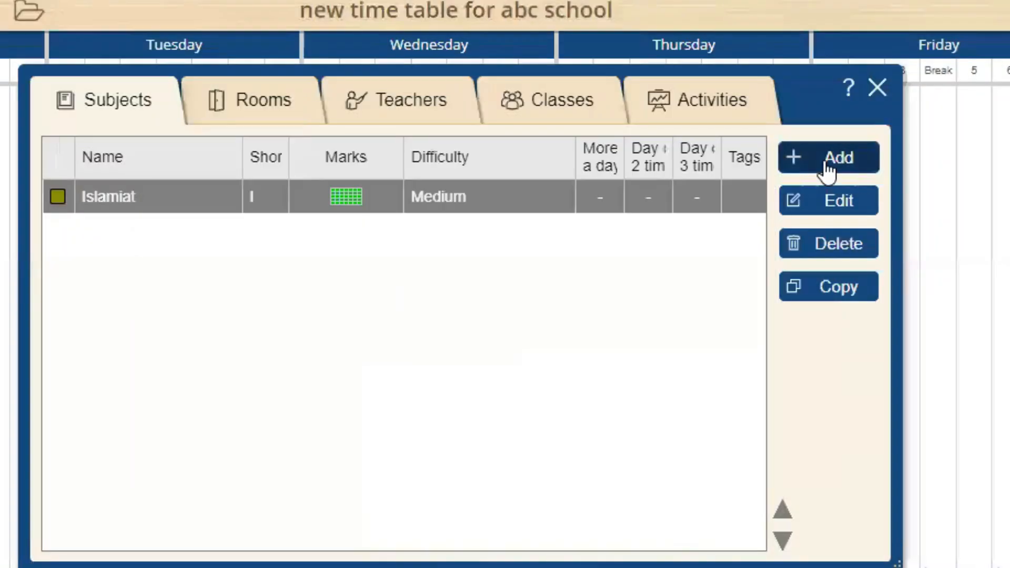
{"action": "left_click", "coordinate": [829, 169]}
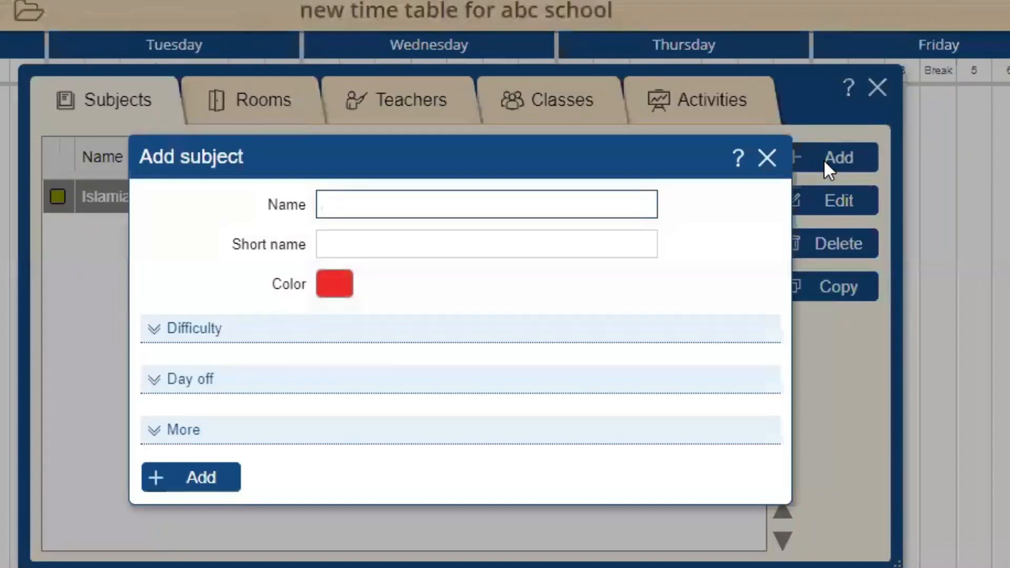
{"action": "type", "text": "English"}
{"action": "key", "text": "Return"}
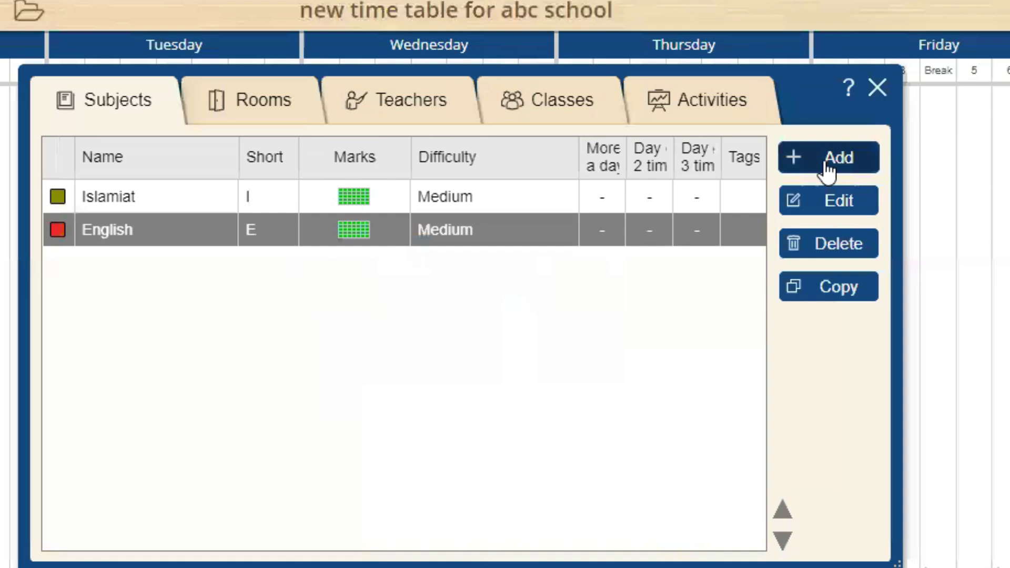
Add Urdu and computer Science as subjects, then save the timetable
{"action": "left_click", "coordinate": [829, 168]}
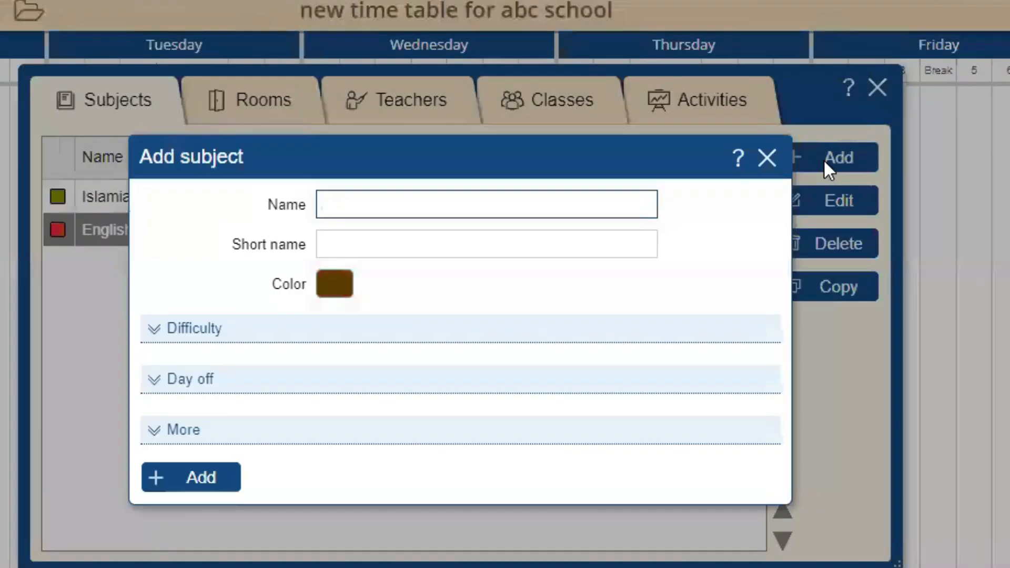
{"action": "type", "text": "Urdu"}
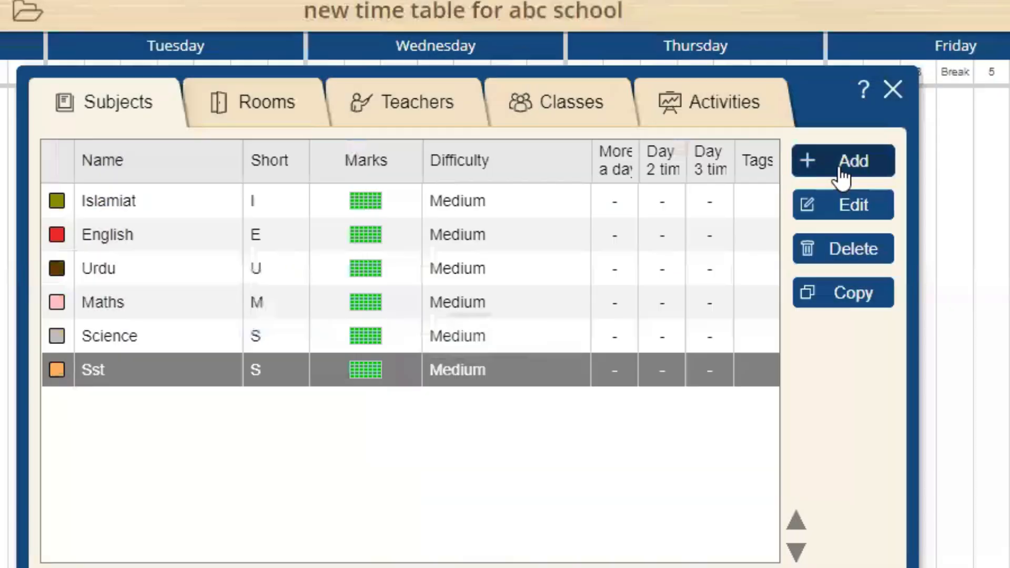
{"action": "left_click", "coordinate": [844, 163]}
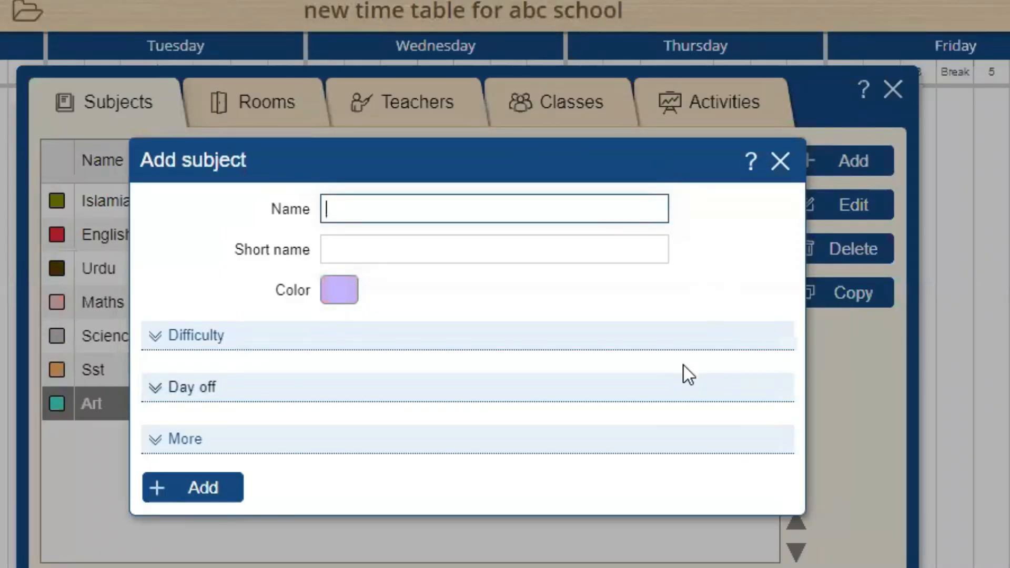
{"action": "type", "text": "computer Science"}
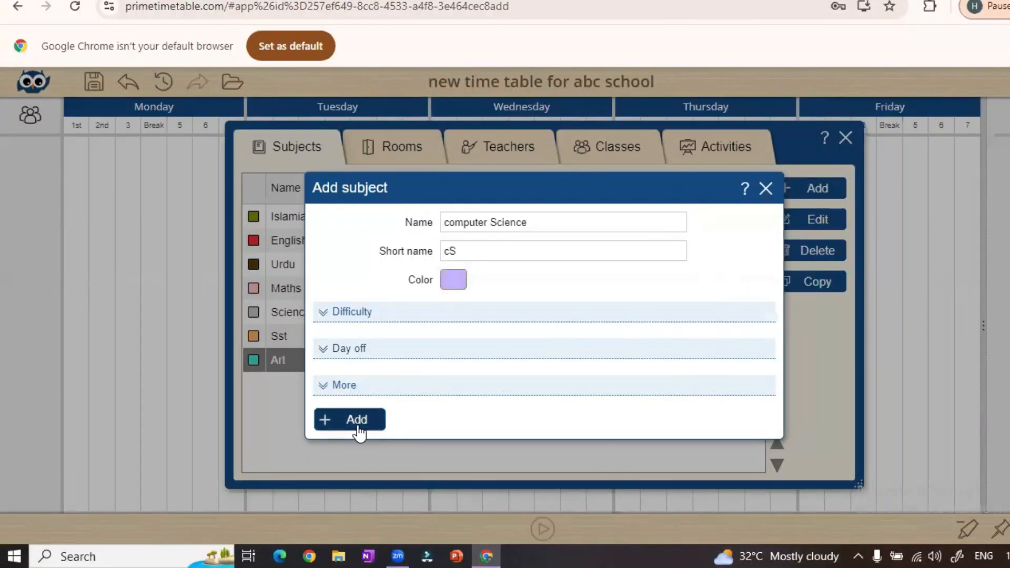
{"action": "left_click", "coordinate": [205, 489]}
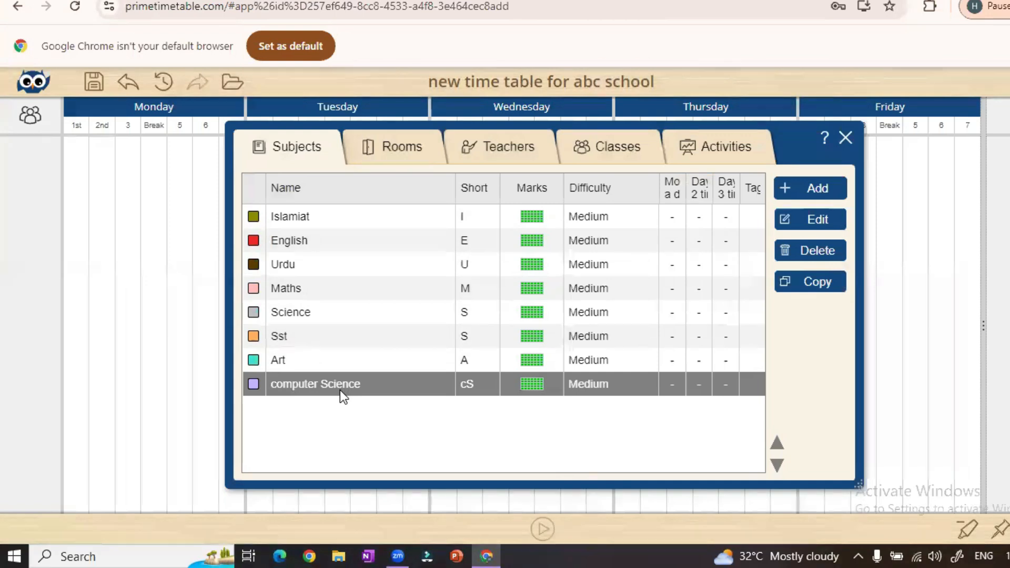
{"action": "left_click", "coordinate": [94, 89]}
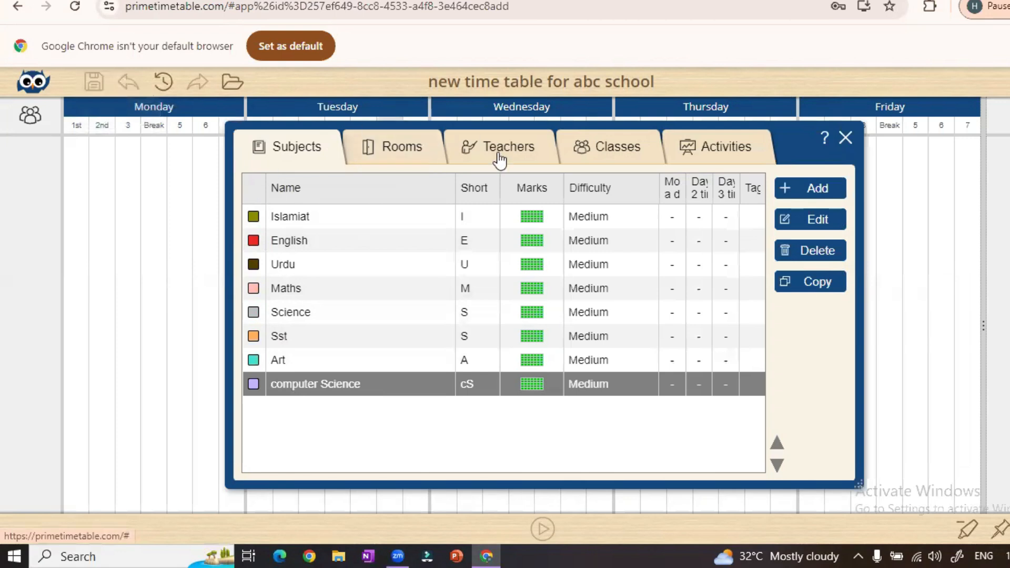
{"action": "left_click", "coordinate": [401, 152]}
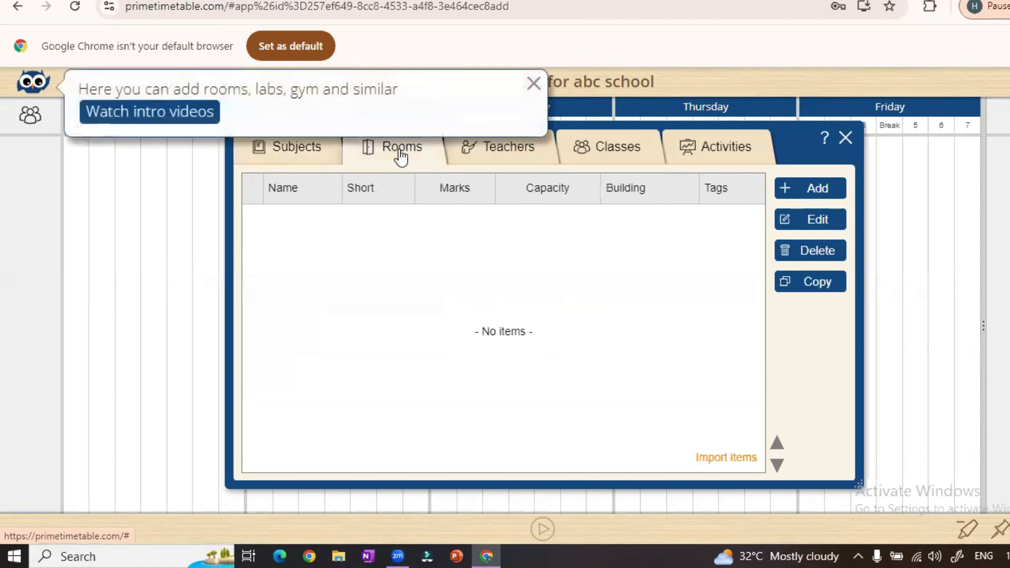
{"action": "left_click", "coordinate": [825, 188]}
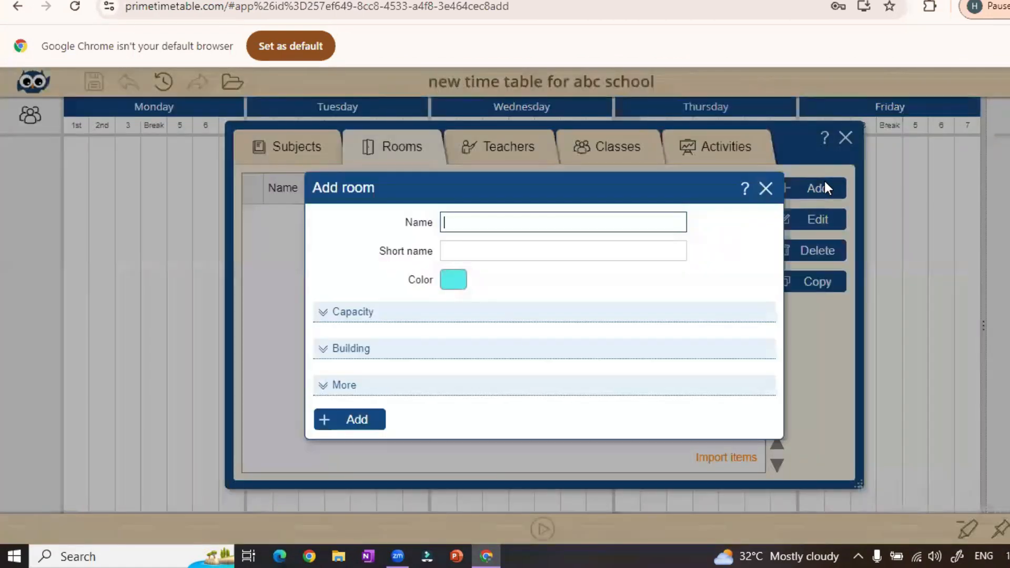
{"action": "type", "text": "VIA"}
{"action": "key", "text": "Return"}
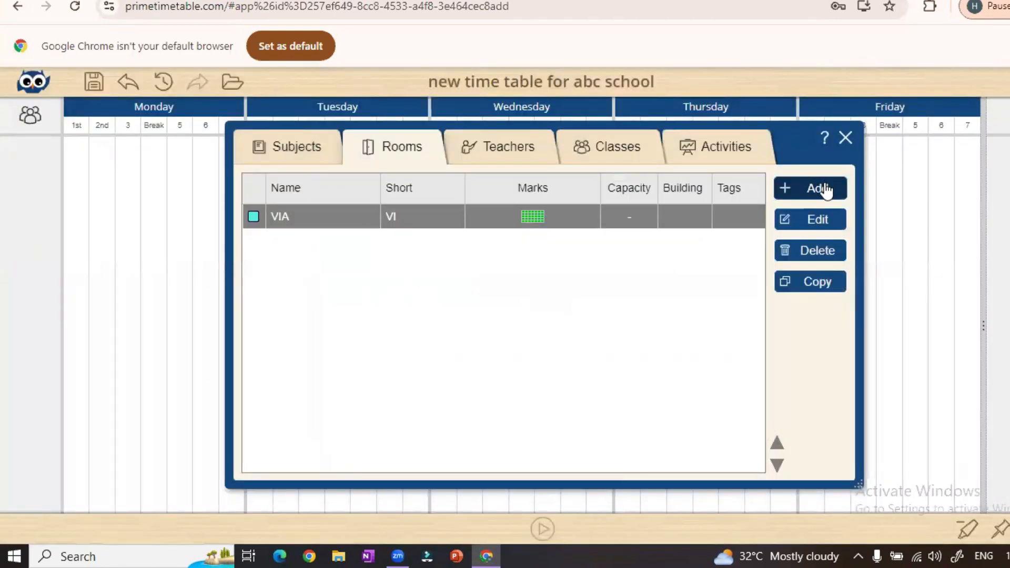
{"action": "left_click", "coordinate": [824, 190]}
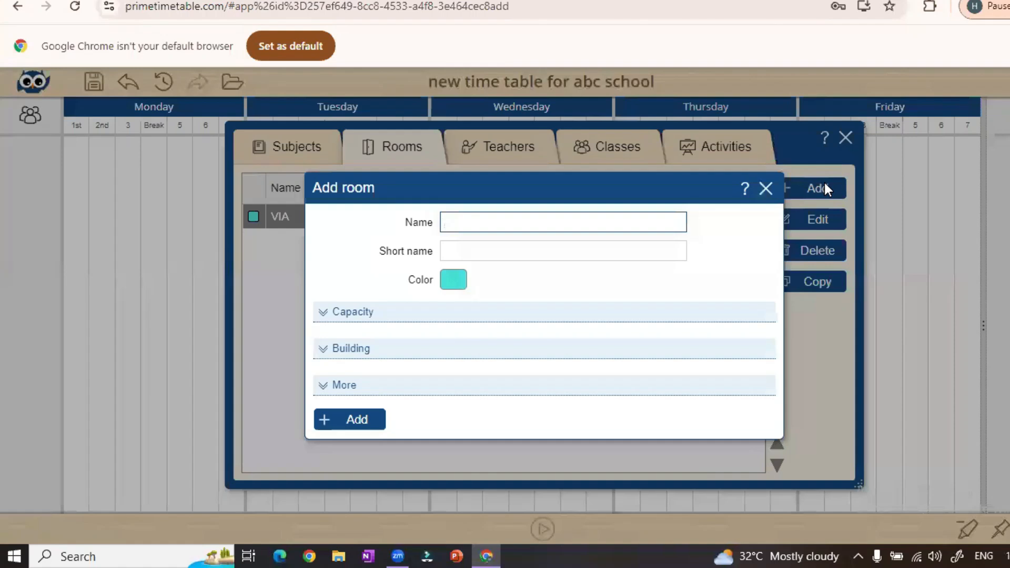
{"action": "type", "text": "VIB"}
{"action": "key", "text": "Return"}
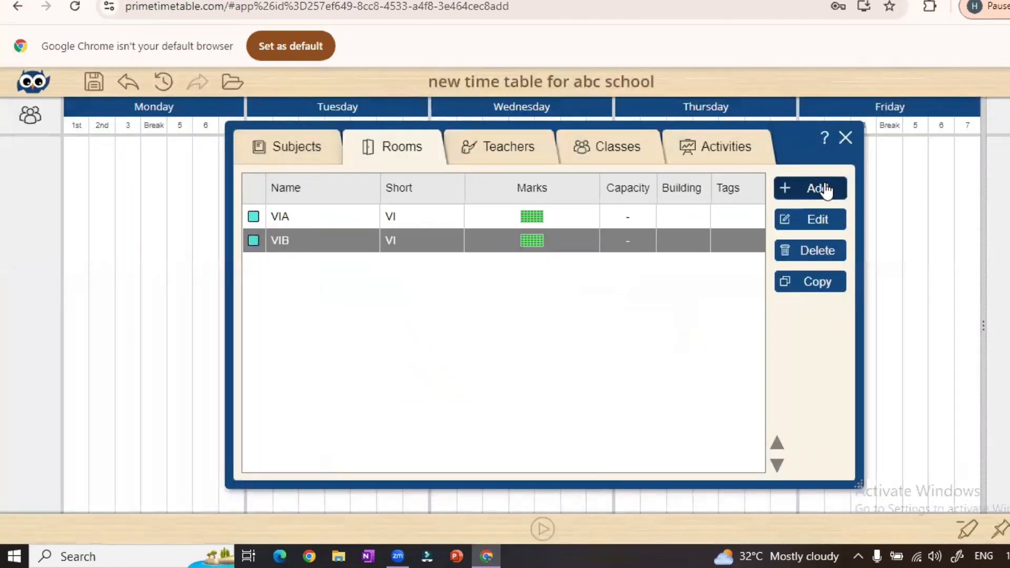
{"action": "left_click", "coordinate": [825, 189]}
{"action": "type", "text": "VIIA"}
{"action": "key", "text": "Return"}
{"action": "left_click", "coordinate": [825, 188]}
{"action": "type", "text": "VIIB"}
{"action": "key", "text": "Return"}
{"action": "left_click", "coordinate": [825, 188]}
{"action": "type", "text": "VIIIA"}
{"action": "key", "text": "Return"}
{"action": "left_click", "coordinate": [826, 188]}
{"action": "type", "text": "VIIIB"}
{"action": "key", "text": "Return"}
{"action": "left_click", "coordinate": [825, 189]}
{"action": "type", "text": "IXA"}
{"action": "left_click", "coordinate": [825, 188]}
{"action": "type", "text": "IXB"}
{"action": "key", "text": "Return"}
{"action": "left_click", "coordinate": [825, 190]}
{"action": "type", "text": "XA"}
{"action": "key", "text": "Return"}
{"action": "left_click", "coordinate": [825, 190]}
{"action": "type", "text": "XB"}
{"action": "key", "text": "Return"}
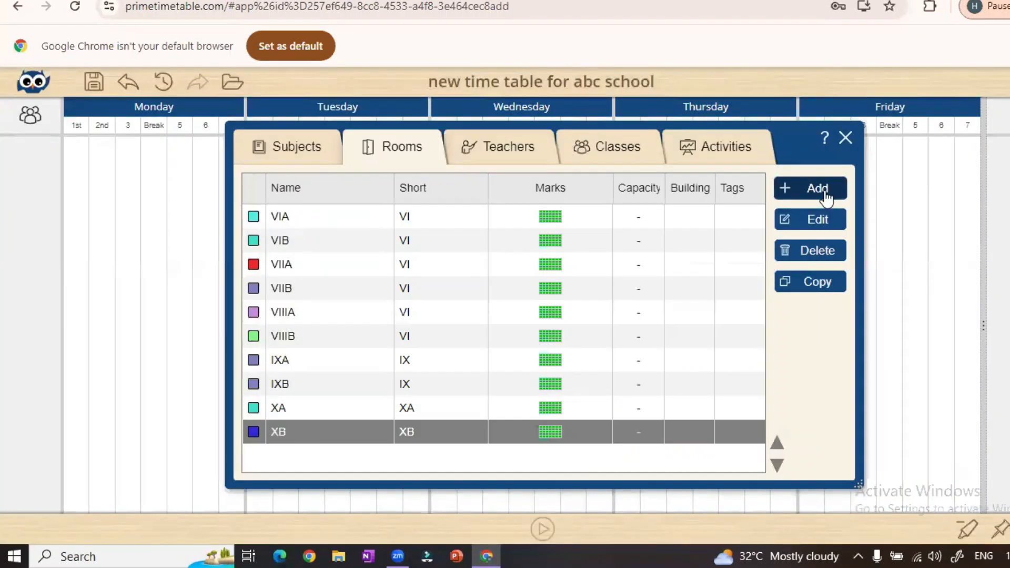
{"action": "key", "text": "Up"}
{"action": "key", "text": "Up"}
{"action": "key", "text": "Up"}
{"action": "key", "text": "Up"}
{"action": "key", "text": "Up"}
{"action": "key", "text": "Up"}
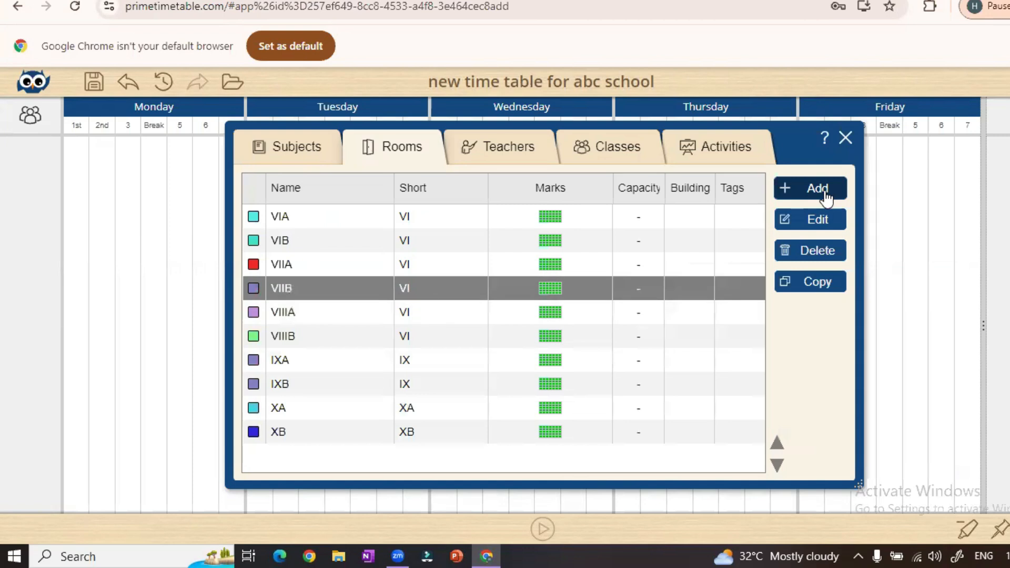
{"action": "key", "text": "Up"}
{"action": "key", "text": "Up"}
{"action": "key", "text": "Up"}
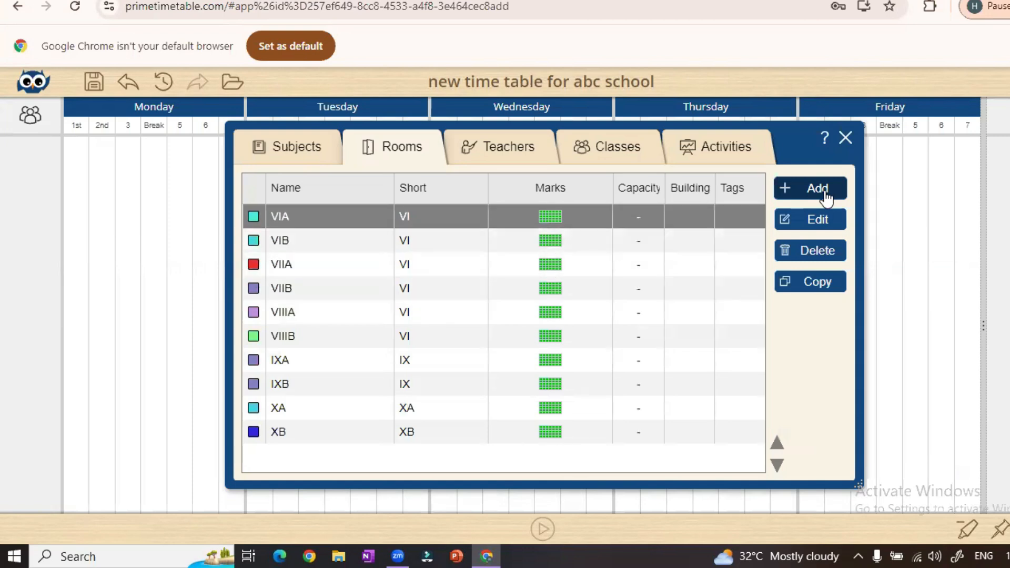
{"action": "key", "text": "Down"}
{"action": "key", "text": "Down"}
{"action": "key", "text": "Down"}
{"action": "key", "text": "Down"}
{"action": "key", "text": "Down"}
{"action": "key", "text": "Down"}
{"action": "key", "text": "Down"}
{"action": "key", "text": "Down"}
{"action": "key", "text": "Down"}
{"action": "key", "text": "Up"}
{"action": "key", "text": "Up"}
{"action": "key", "text": "Up"}
{"action": "key", "text": "Up"}
{"action": "key", "text": "Up"}
{"action": "key", "text": "Up"}
{"action": "key", "text": "Up"}
{"action": "key", "text": "Up"}
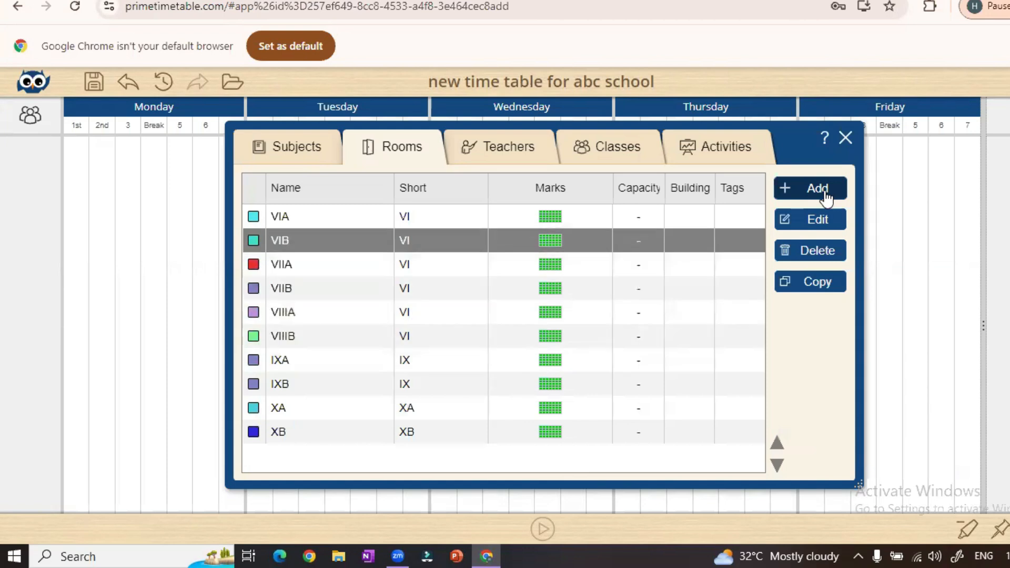
{"action": "key", "text": "Up"}
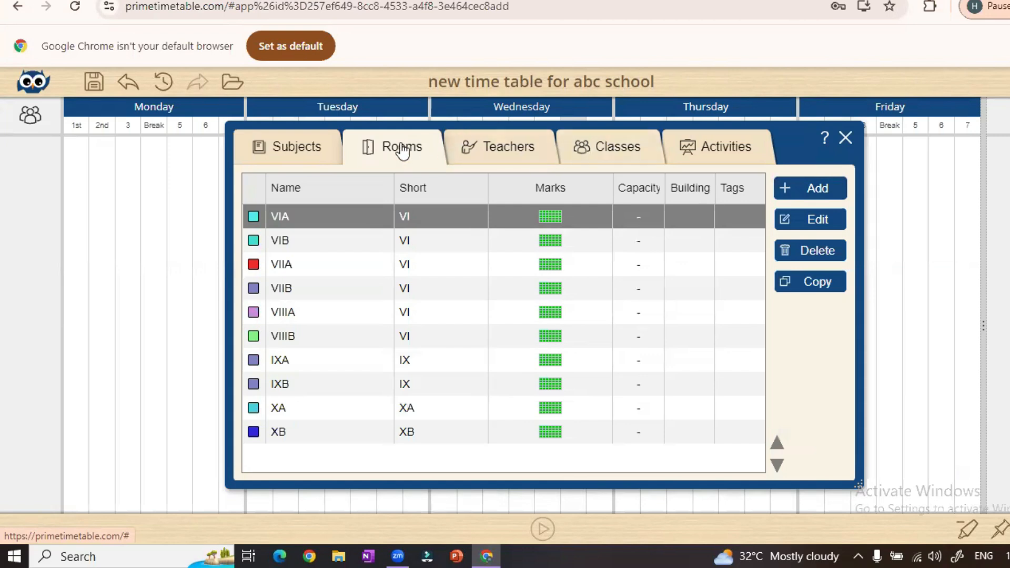
Add classes VIA, VIB and the rest through XB, then switch to the Teachers list
{"action": "left_click", "coordinate": [611, 154]}
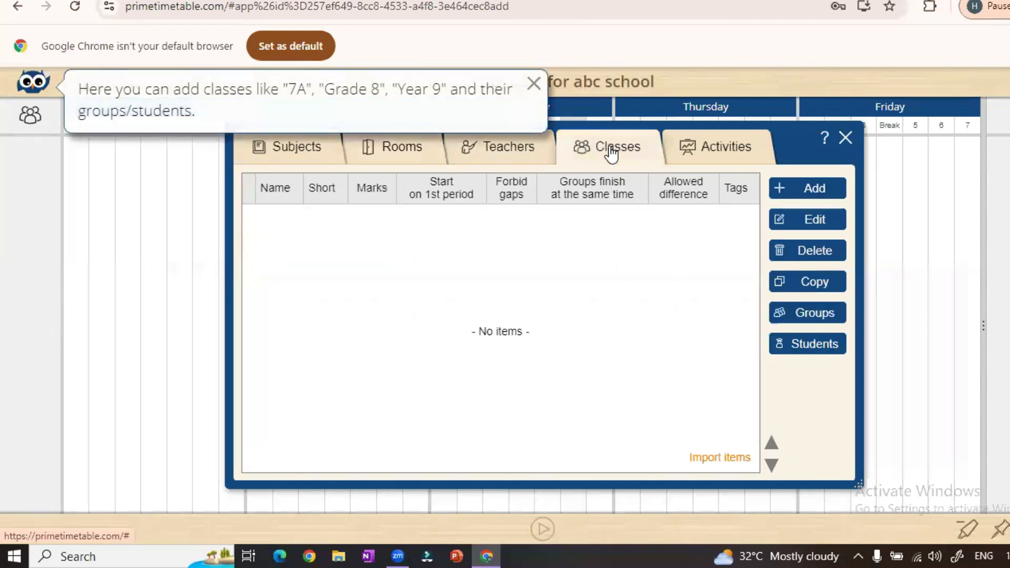
{"action": "left_click", "coordinate": [798, 189]}
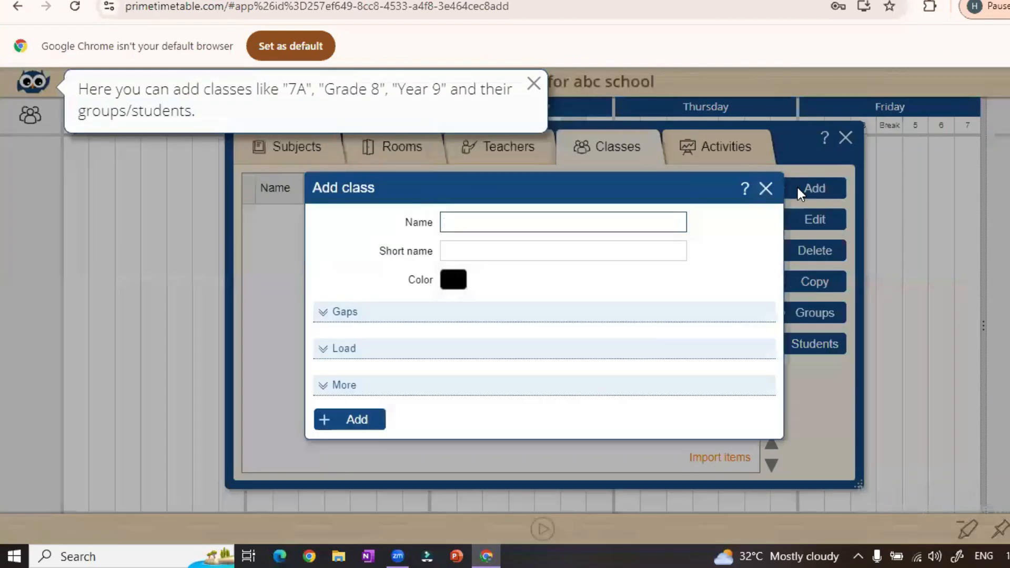
{"action": "type", "text": "VIS"}
{"action": "key", "text": "BackSpace"}
{"action": "type", "text": "A"}
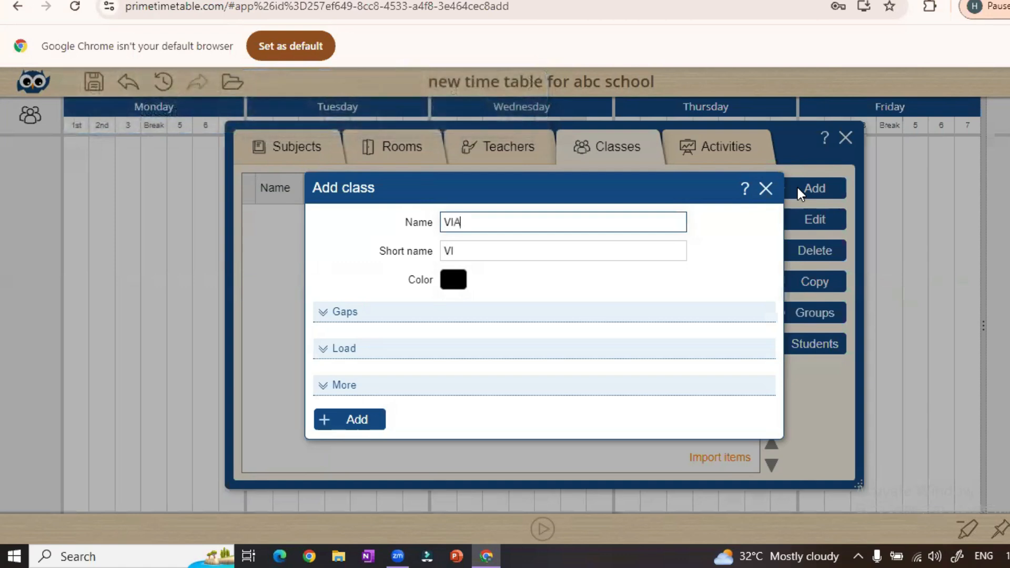
{"action": "key", "text": "Return"}
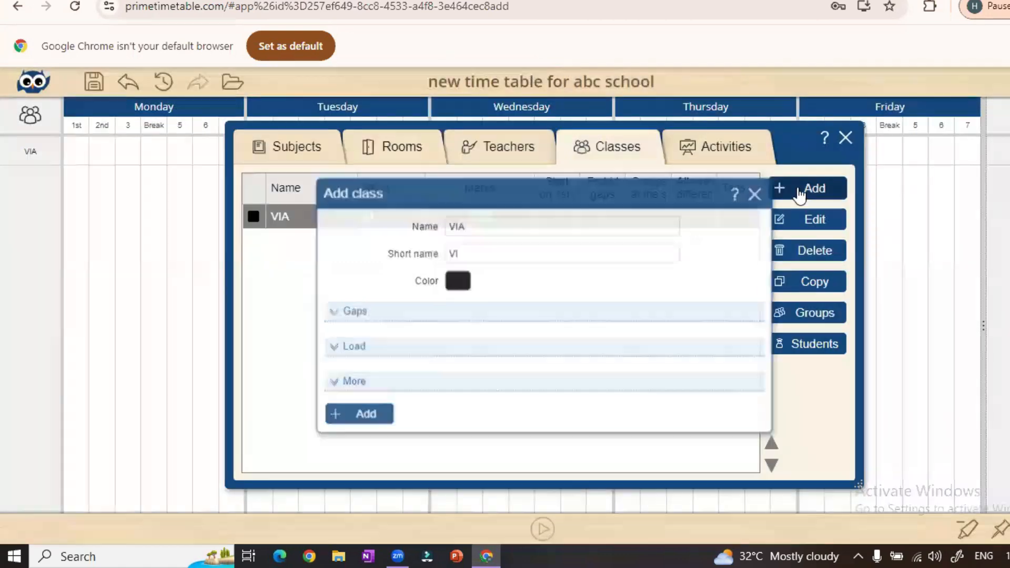
{"action": "left_click", "coordinate": [798, 188]}
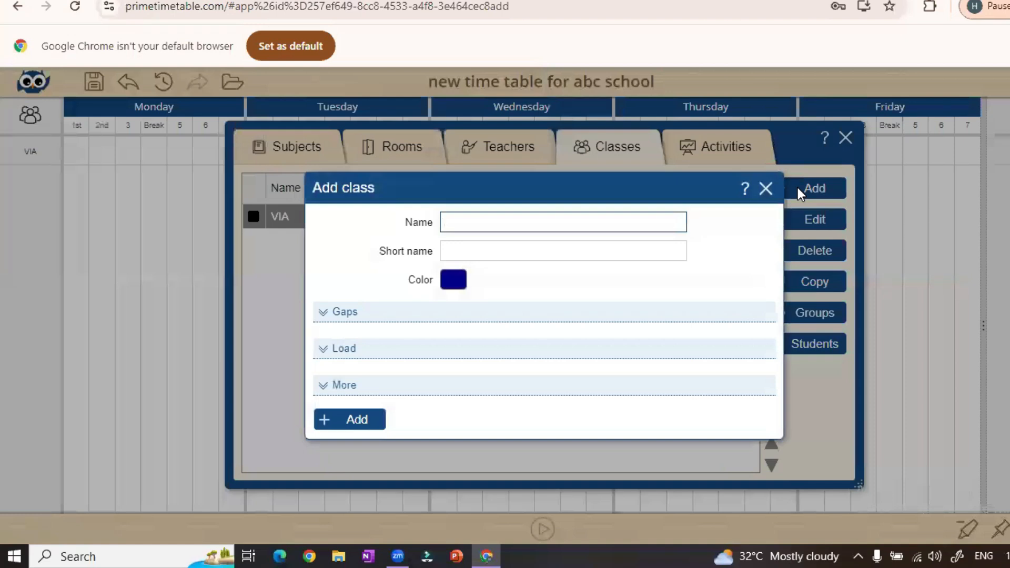
{"action": "type", "text": "VI"}
{"action": "type", "text": "A"}
{"action": "key", "text": "BackSpace"}
{"action": "type", "text": "B"}
{"action": "key", "text": "Return"}
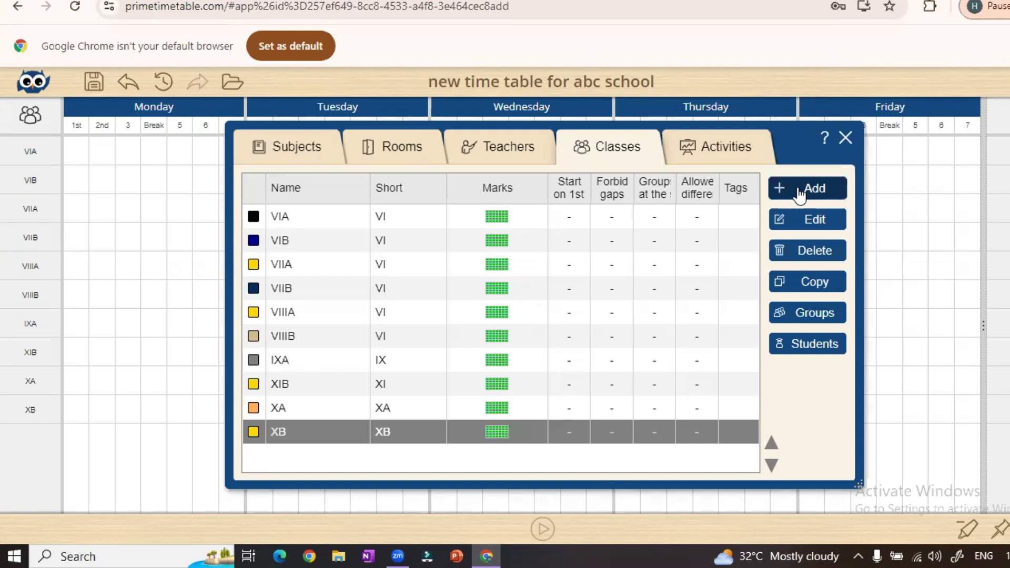
{"action": "left_click", "coordinate": [504, 154]}
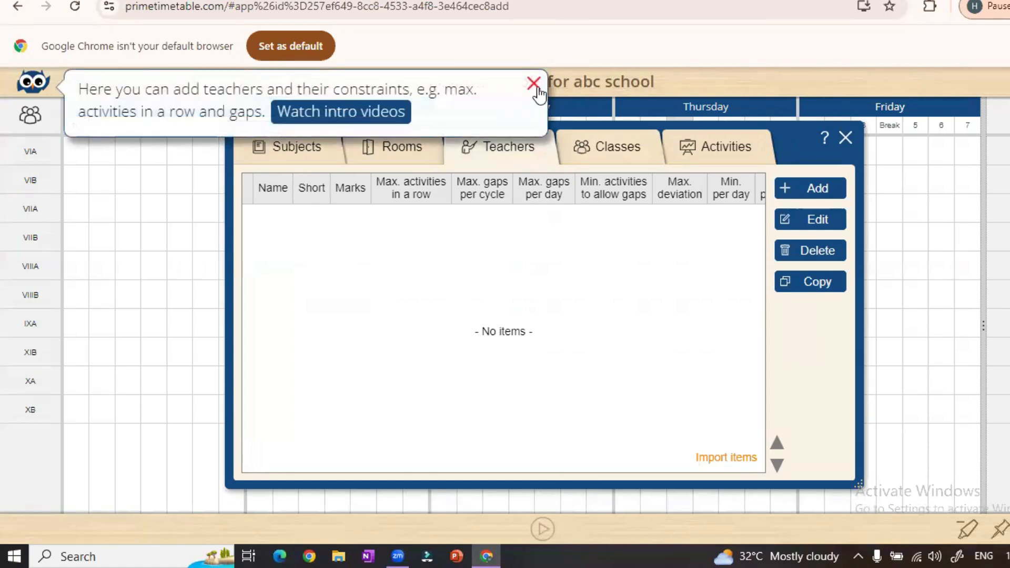
Dismiss the teachers hint and add the first two teachers by name
{"action": "left_click", "coordinate": [533, 83]}
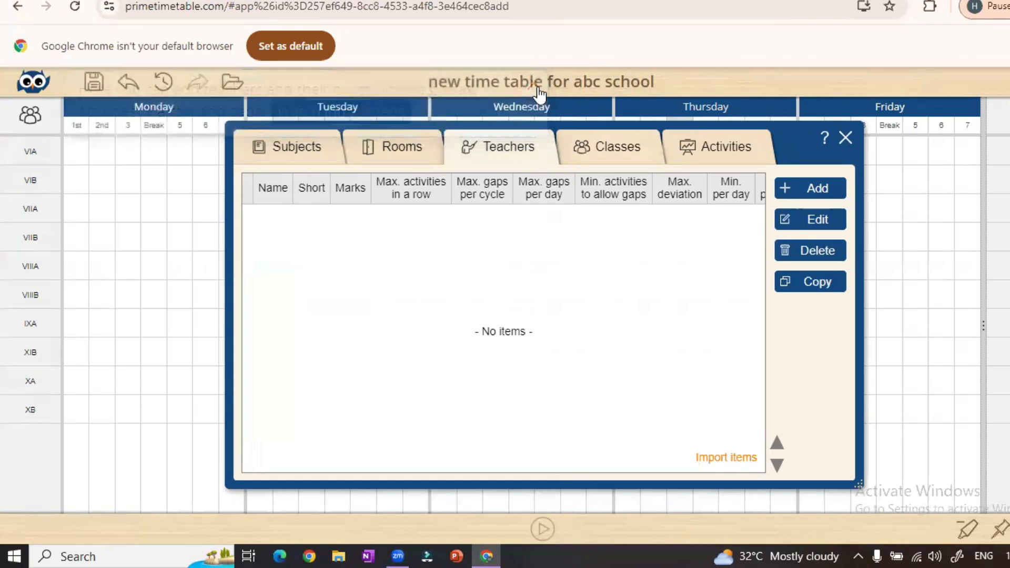
{"action": "left_click", "coordinate": [822, 184]}
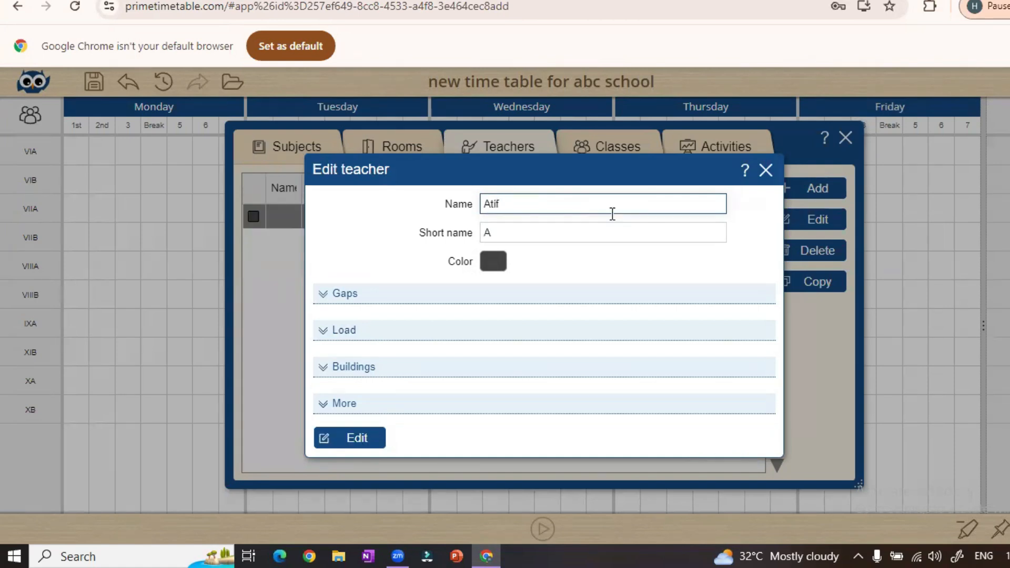
{"action": "type", "text": "Aslam"}
{"action": "key", "text": "Return"}
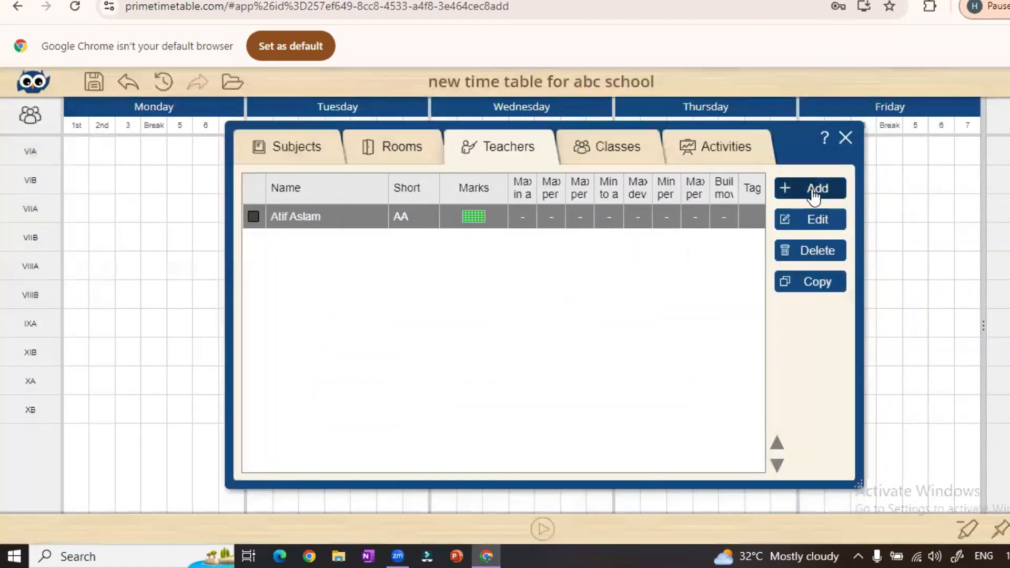
{"action": "left_click", "coordinate": [815, 189]}
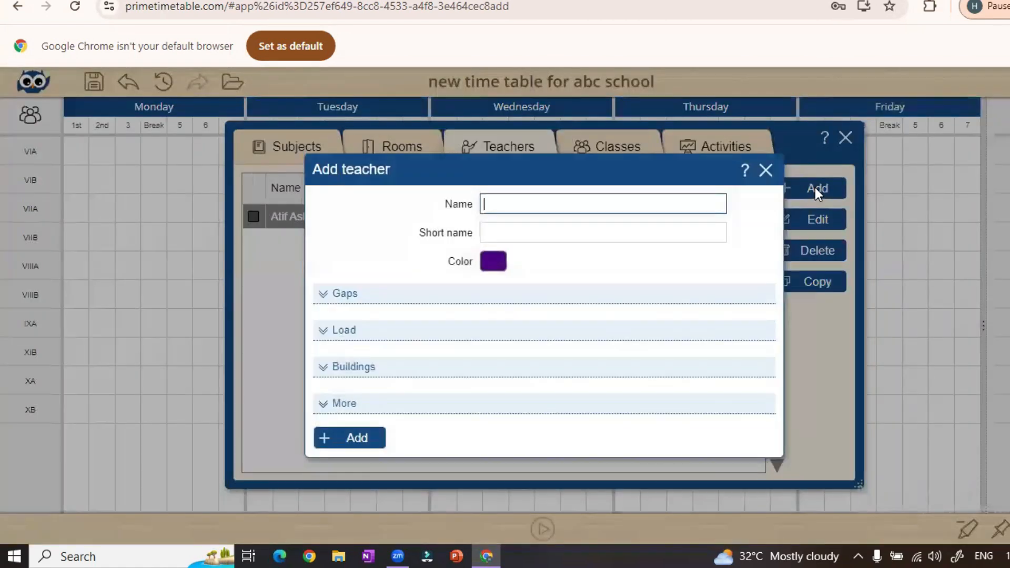
{"action": "type", "text": "Ali"}
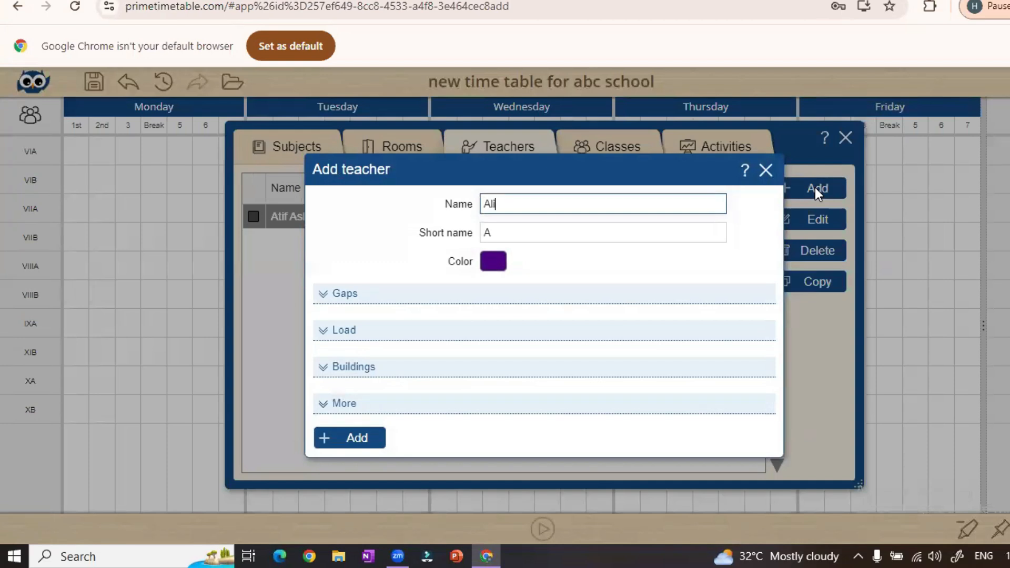
{"action": "key", "text": "Return"}
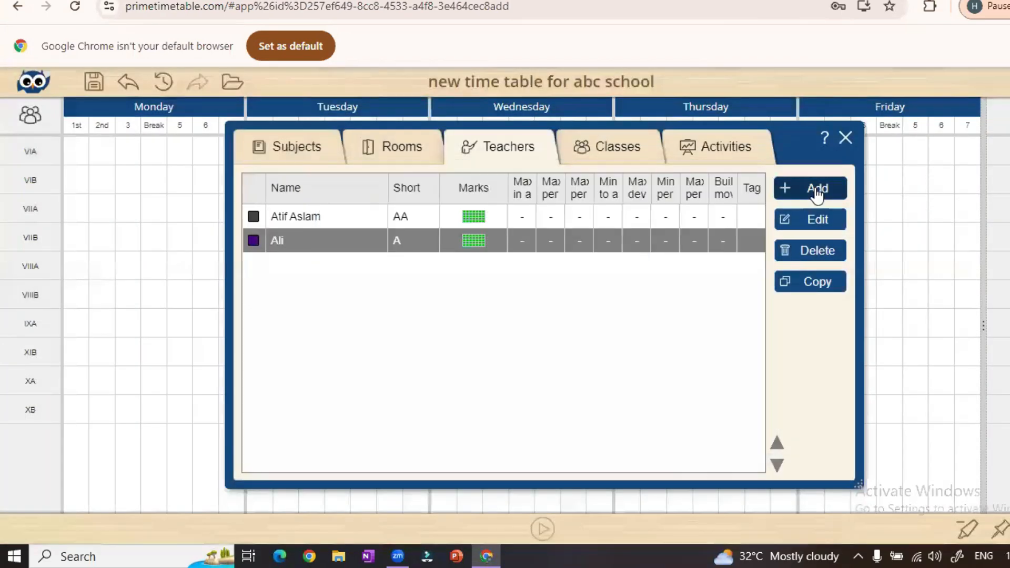
Add the remaining teachers by name, then show the Activities list
{"action": "left_click", "coordinate": [817, 189]}
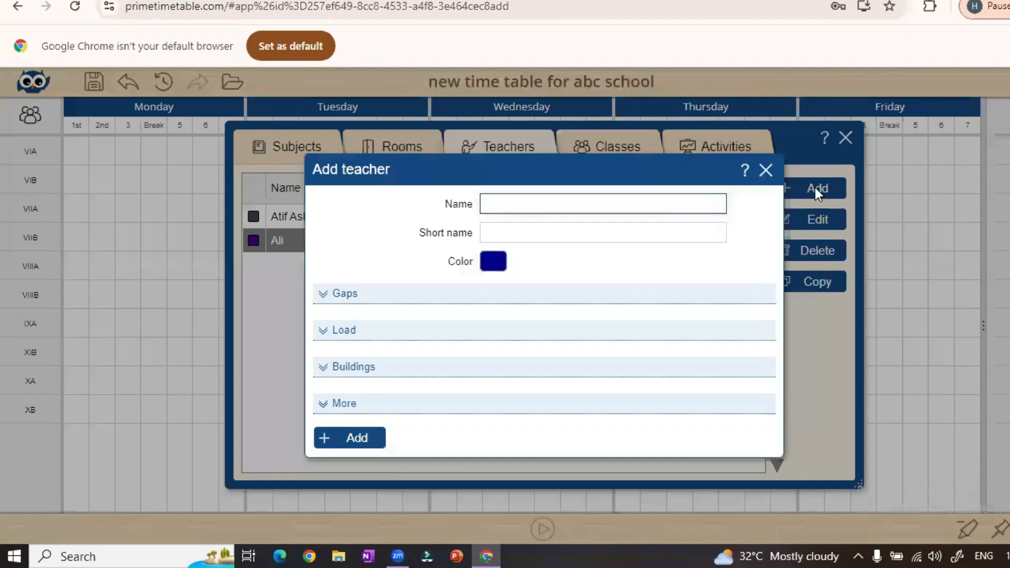
{"action": "type", "text": "Re"}
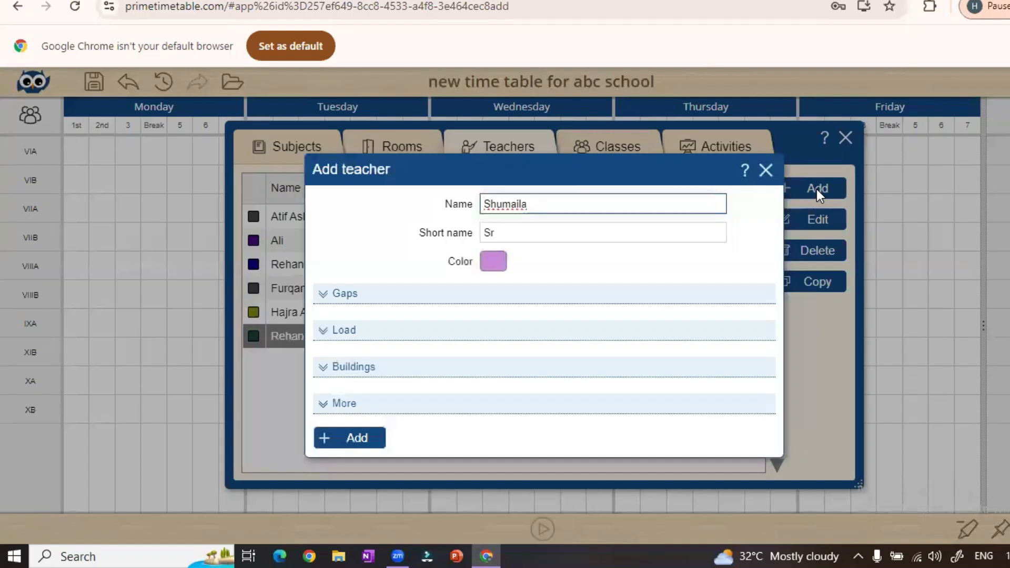
{"action": "key", "text": "Return"}
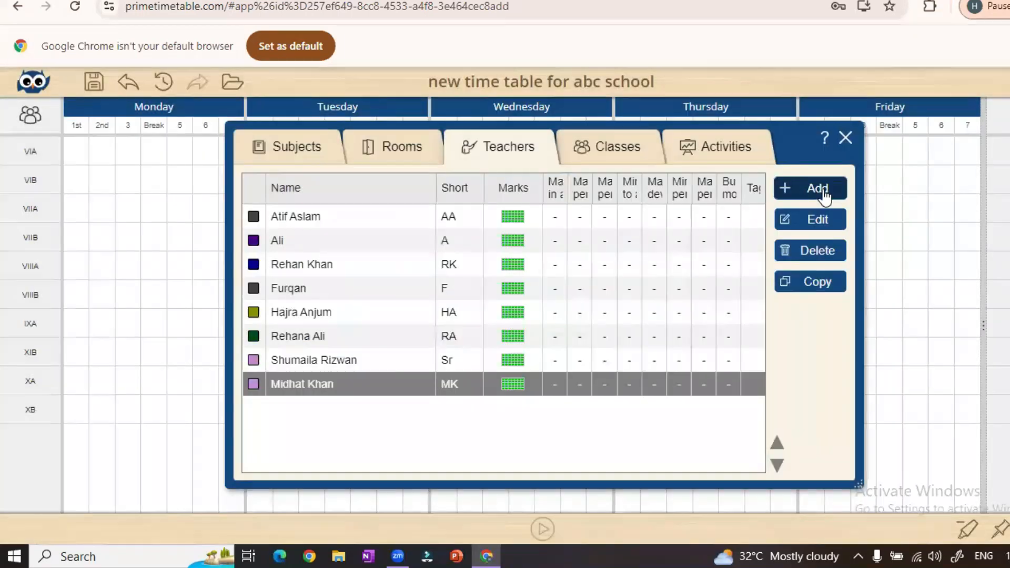
{"action": "left_click", "coordinate": [817, 188]}
{"action": "type", "text": "Fa"}
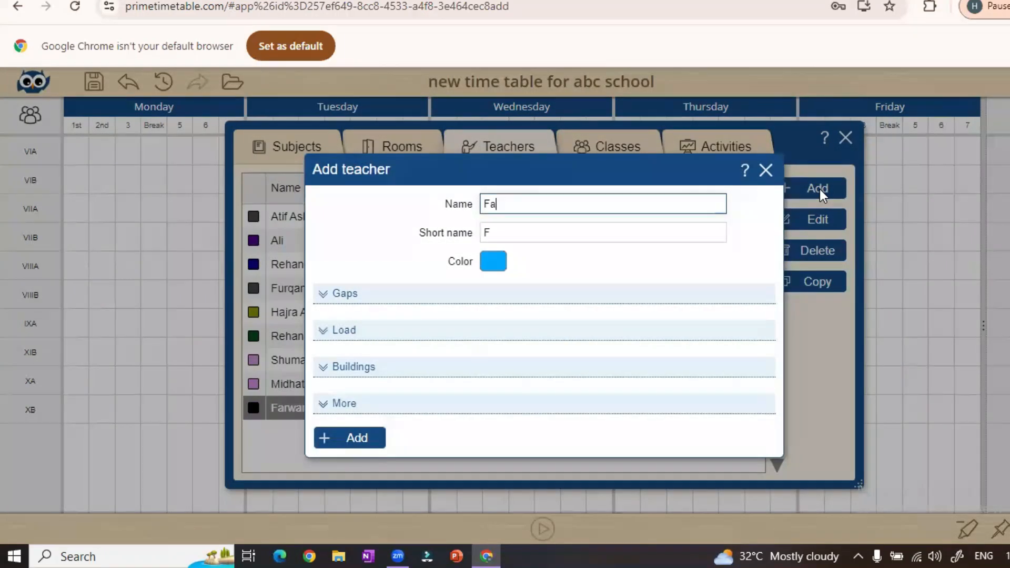
{"action": "type", "text": "tima"}
{"action": "key", "text": "Return"}
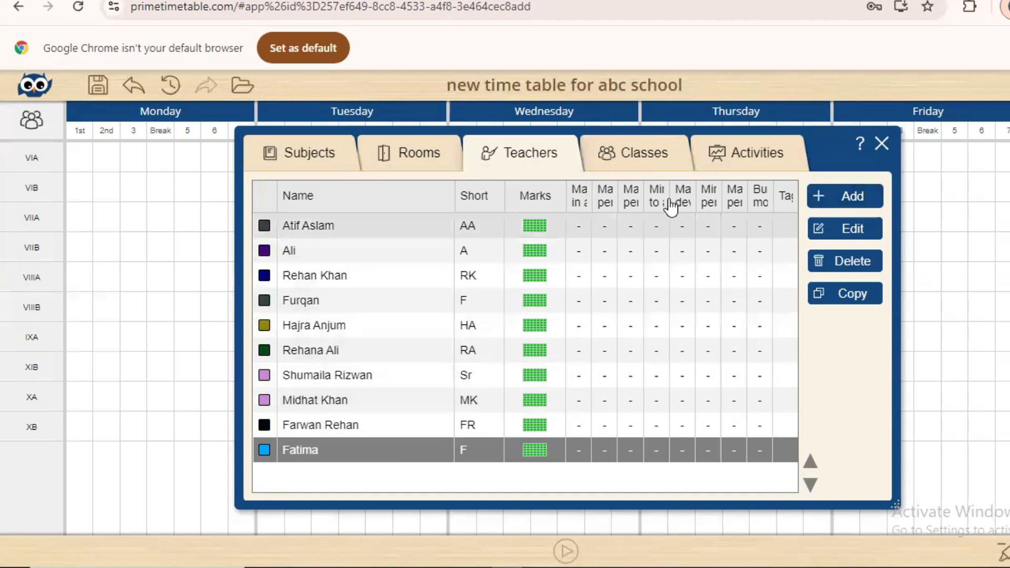
{"action": "left_click", "coordinate": [758, 167]}
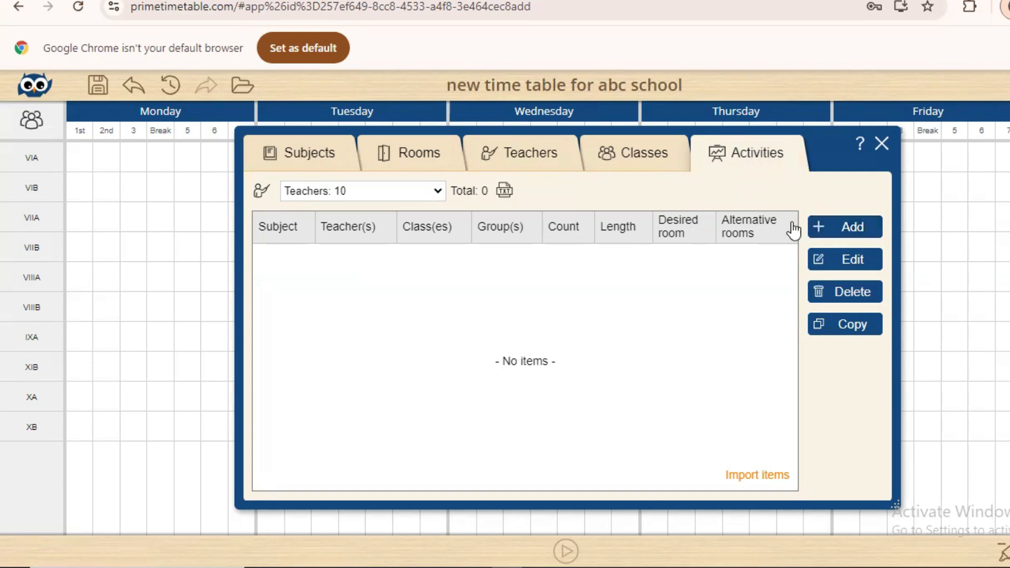
Start a new activity with the first teacher, subject Islamiat and class VIA
{"action": "left_click", "coordinate": [830, 232]}
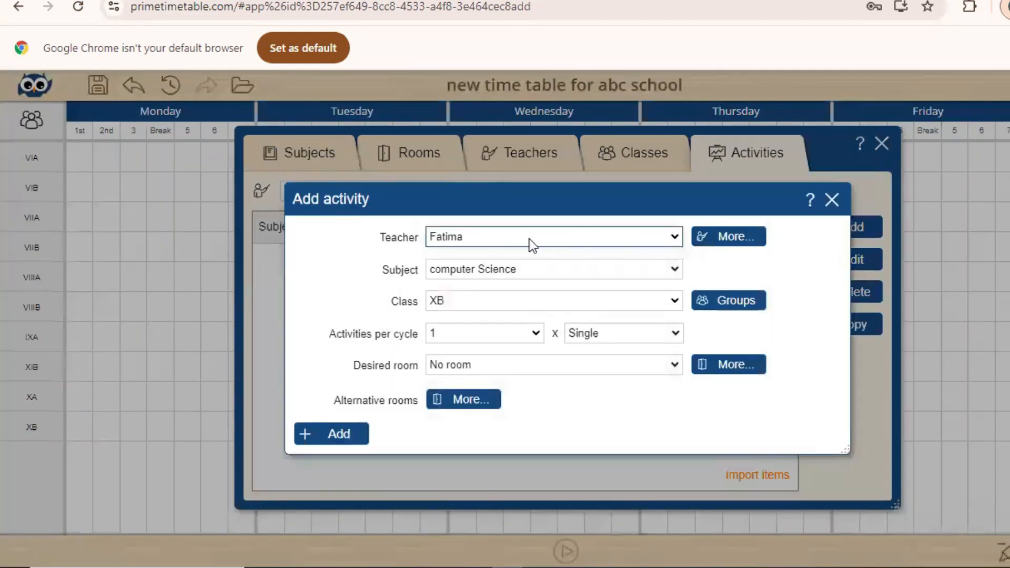
{"action": "left_click", "coordinate": [452, 237]}
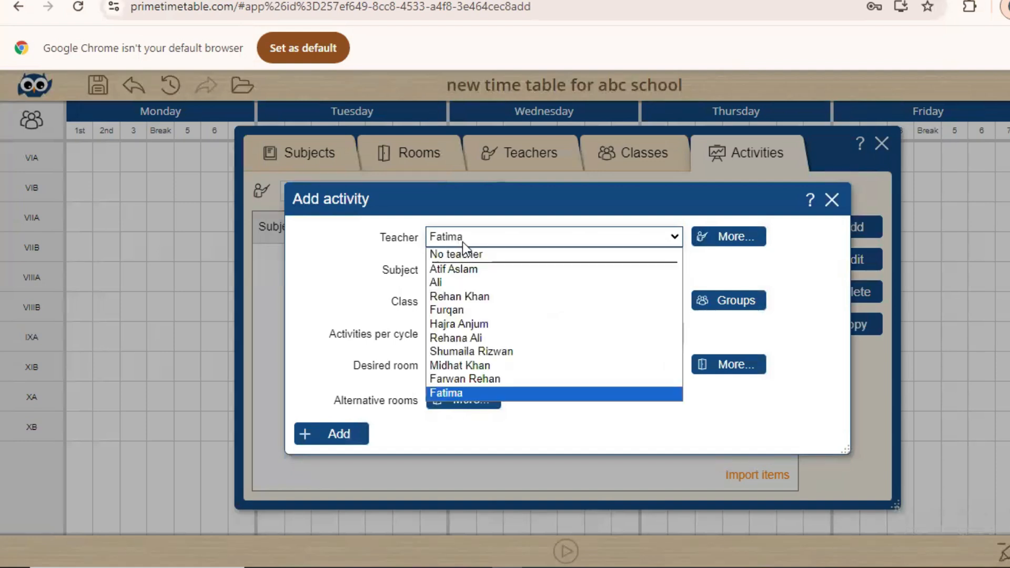
{"action": "left_click", "coordinate": [469, 269]}
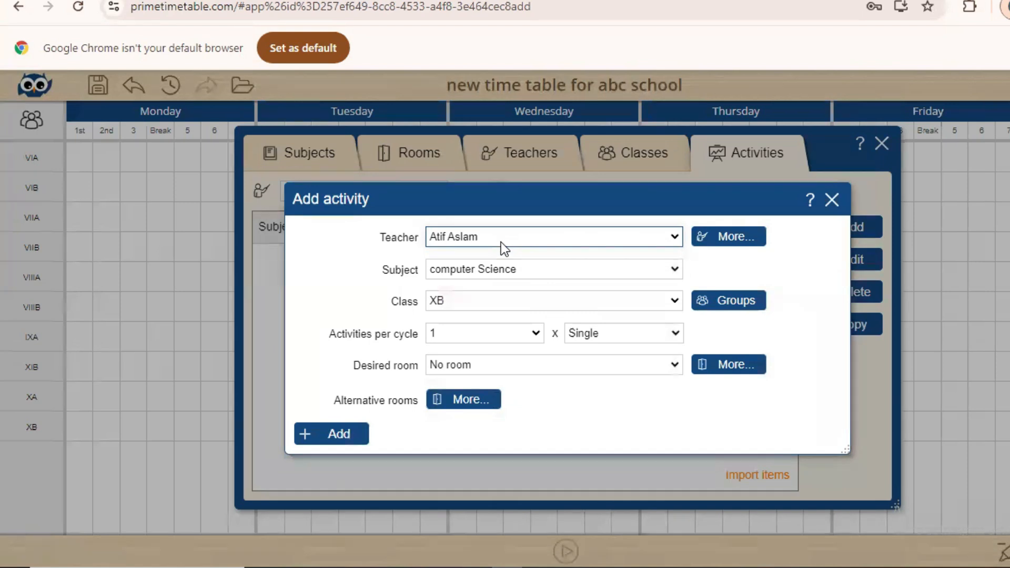
{"action": "left_click", "coordinate": [476, 267]}
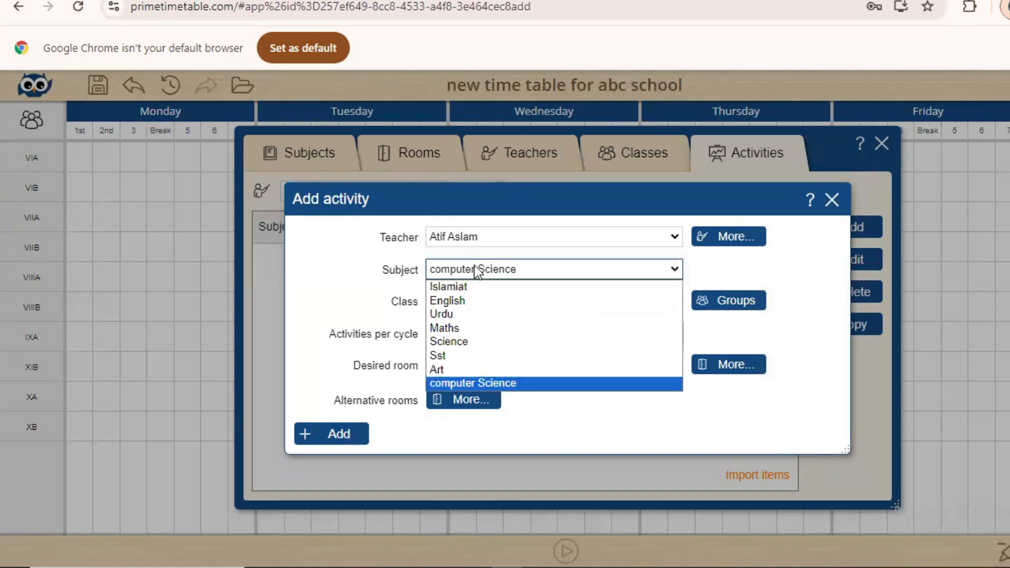
{"action": "left_click", "coordinate": [458, 289]}
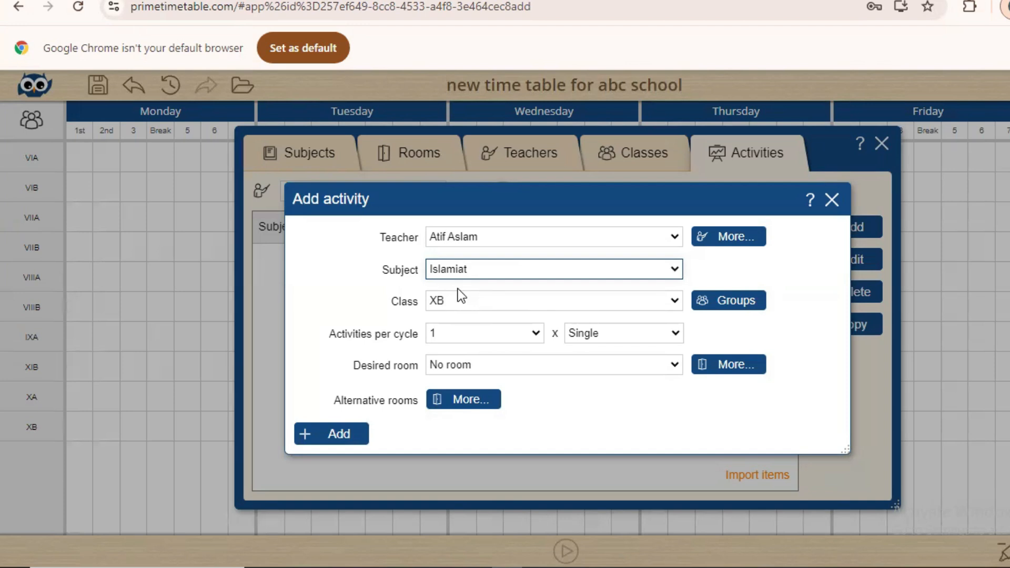
{"action": "left_click", "coordinate": [454, 298]}
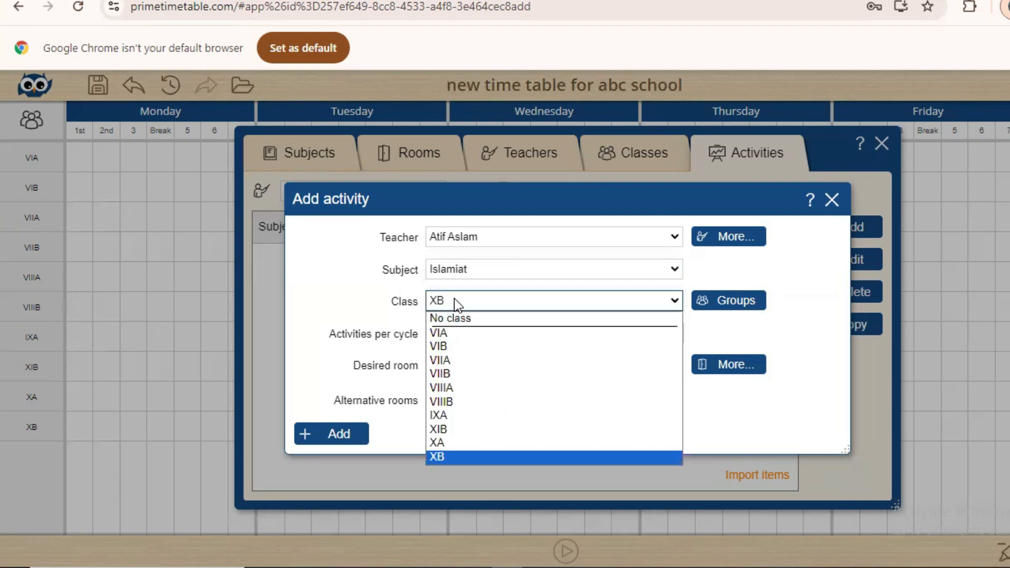
{"action": "left_click", "coordinate": [450, 334]}
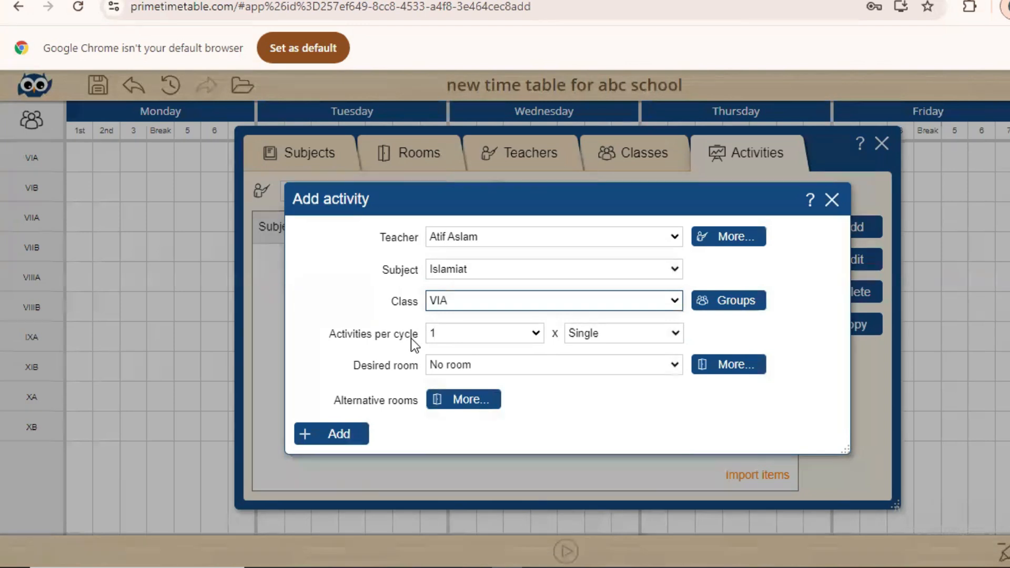
Set 2 lessons per cycle and desired room VIA, then add the Islamiat activity
{"action": "left_click", "coordinate": [462, 337]}
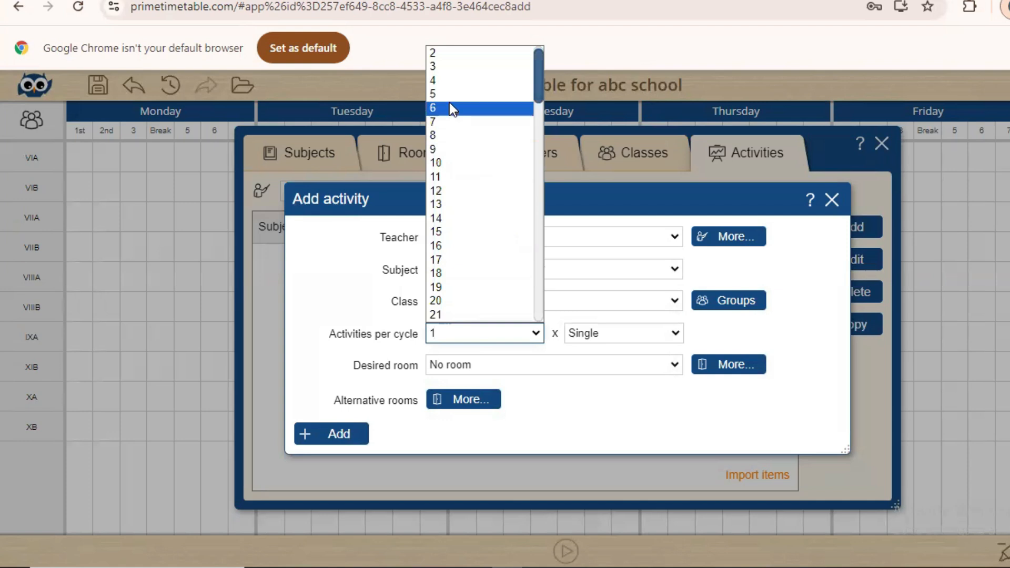
{"action": "left_click", "coordinate": [447, 57]}
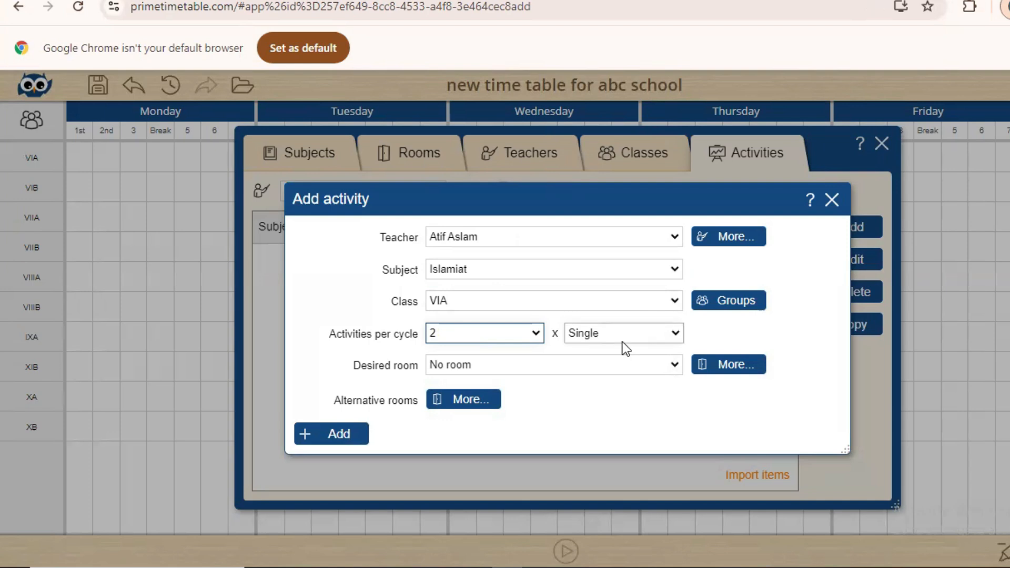
{"action": "left_click", "coordinate": [500, 367]}
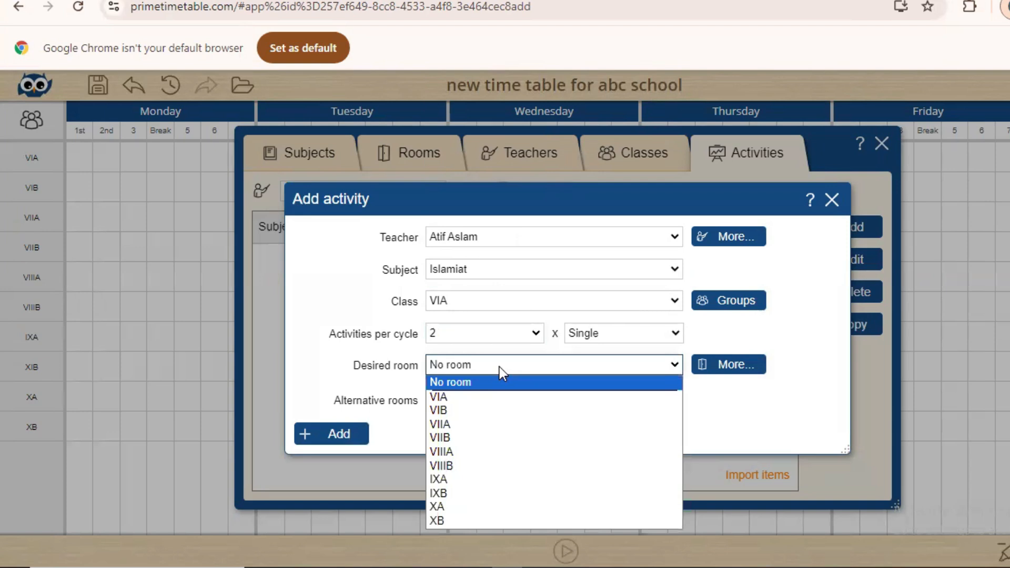
{"action": "left_click", "coordinate": [470, 398]}
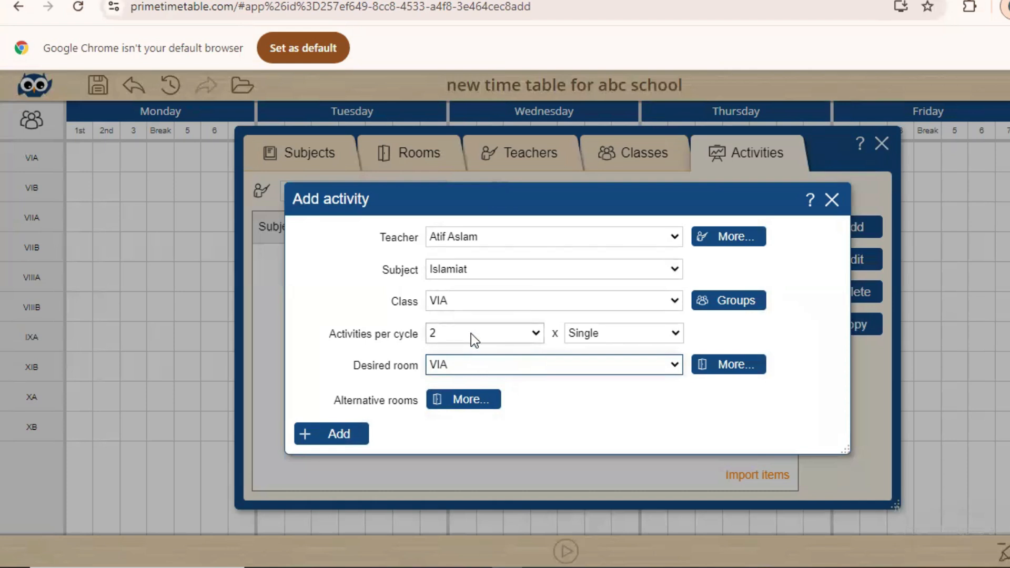
{"action": "left_click", "coordinate": [346, 435]}
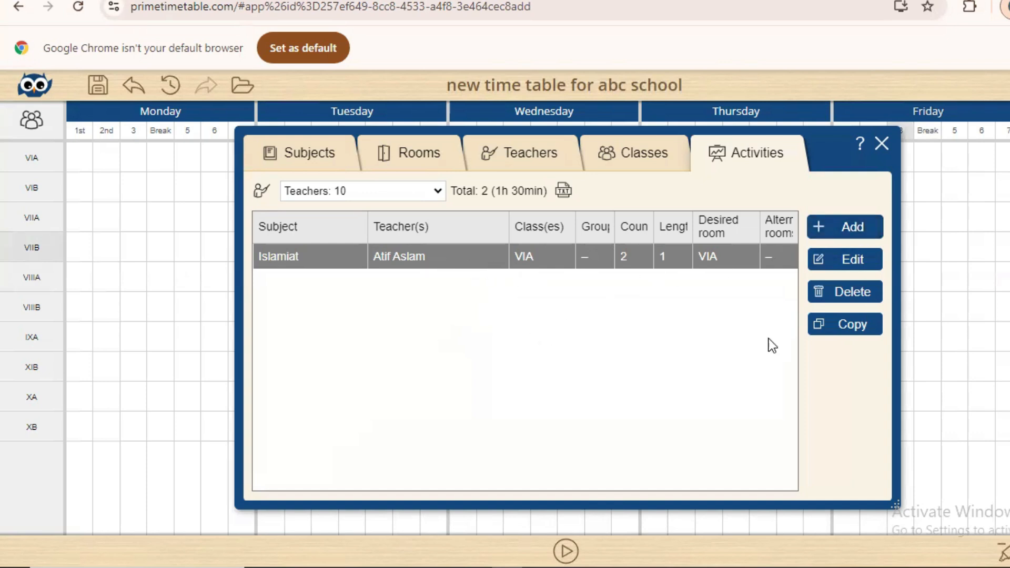
Copy the Islamiat activity for class VIB with desired room VIB
{"action": "left_click", "coordinate": [859, 328]}
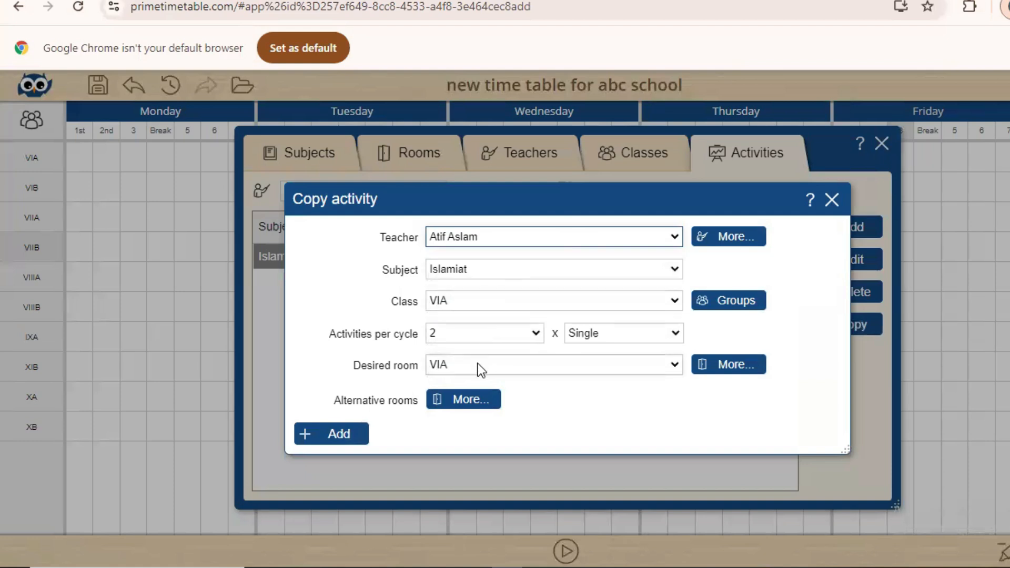
{"action": "left_click", "coordinate": [510, 308]}
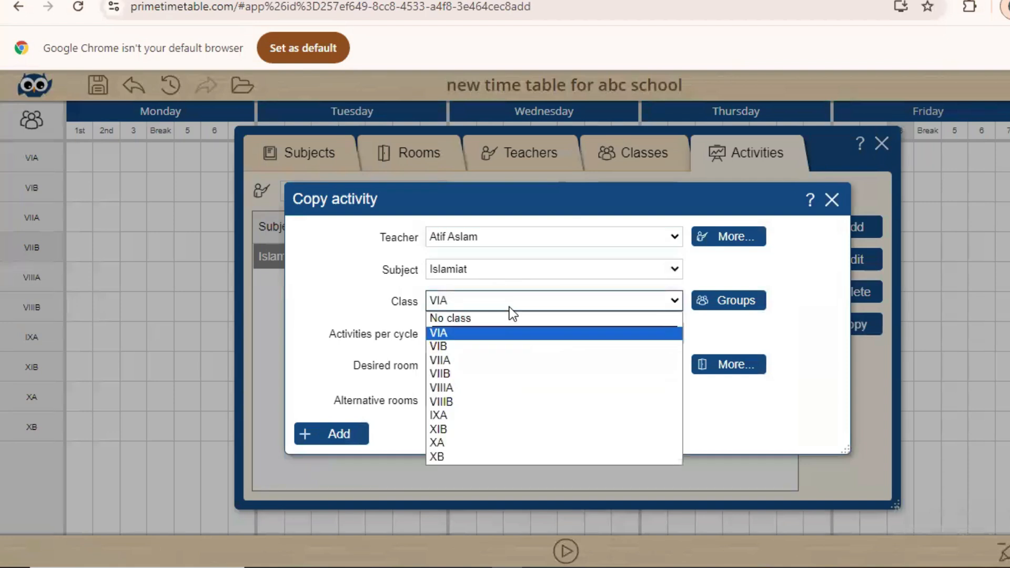
{"action": "left_click", "coordinate": [465, 350]}
{"action": "left_click", "coordinate": [463, 362]}
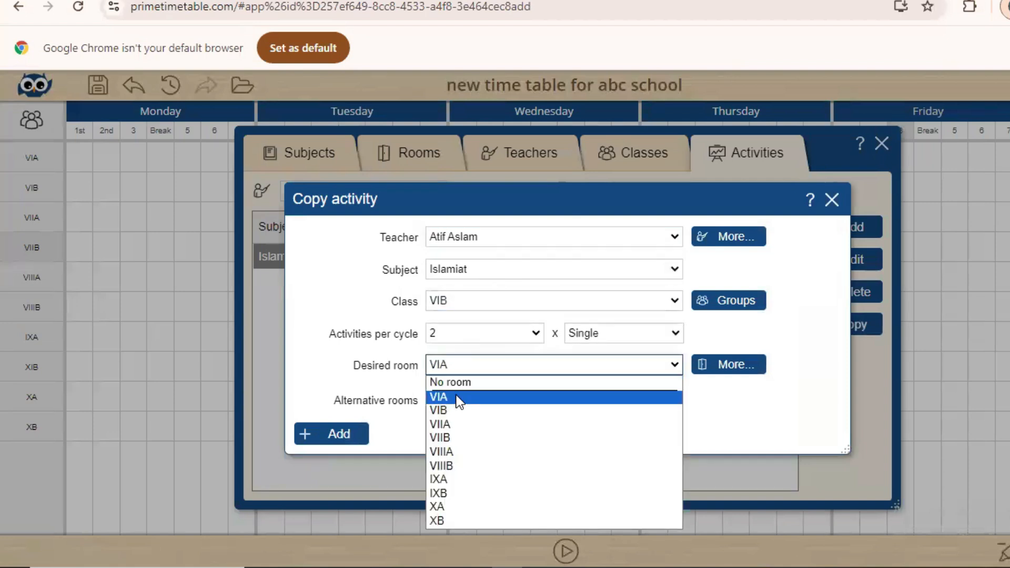
{"action": "left_click", "coordinate": [454, 409]}
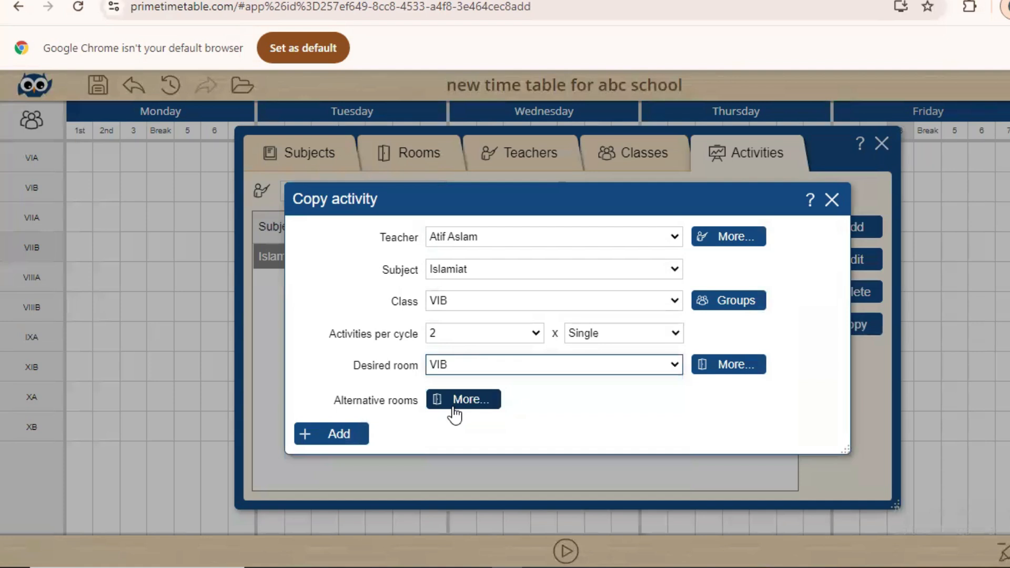
{"action": "left_click", "coordinate": [335, 439]}
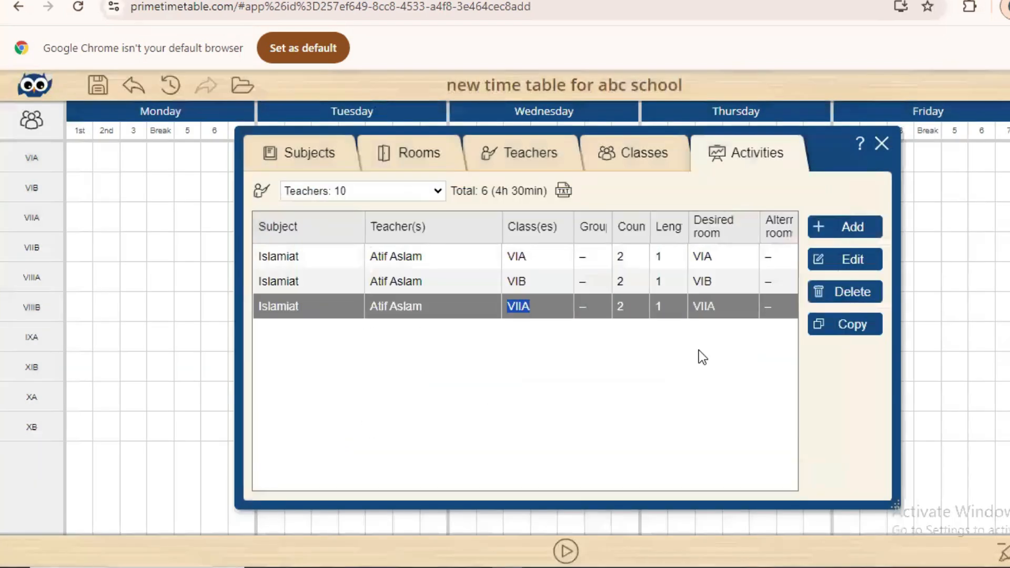
Copy the Islamiat activity for class VIIB with desired room VIIB
{"action": "left_click", "coordinate": [852, 325]}
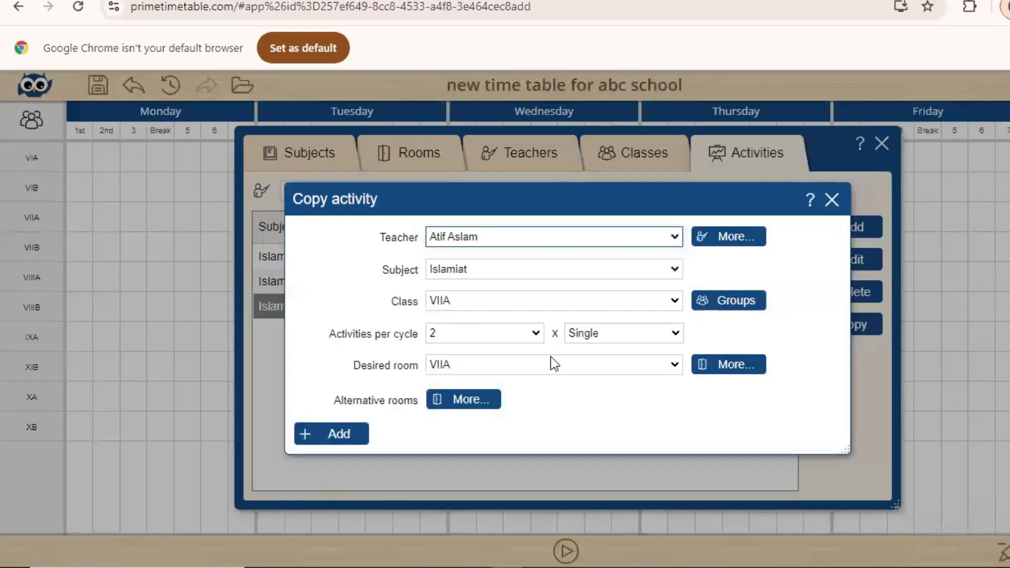
{"action": "left_click", "coordinate": [507, 302]}
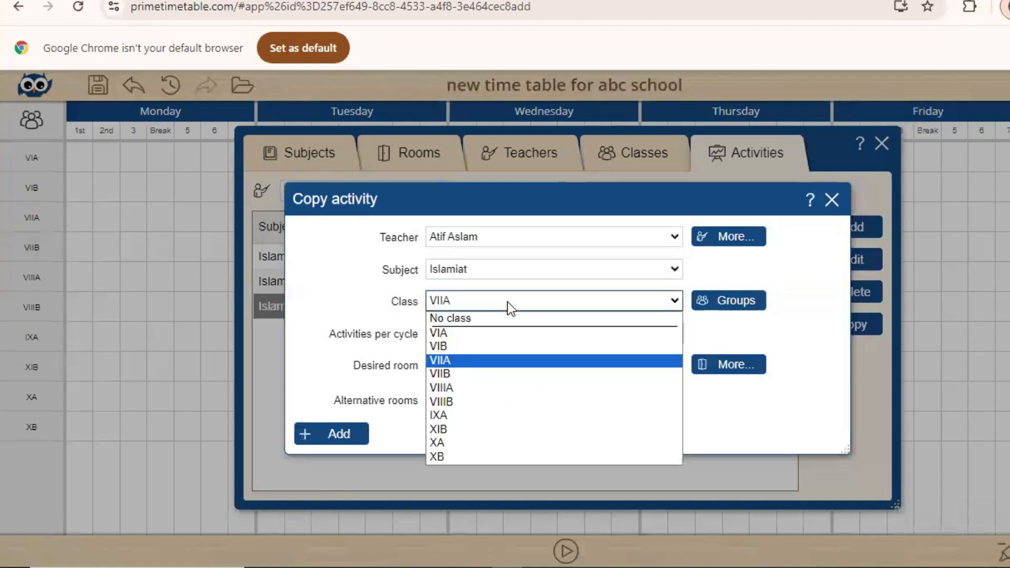
{"action": "left_click", "coordinate": [458, 378]}
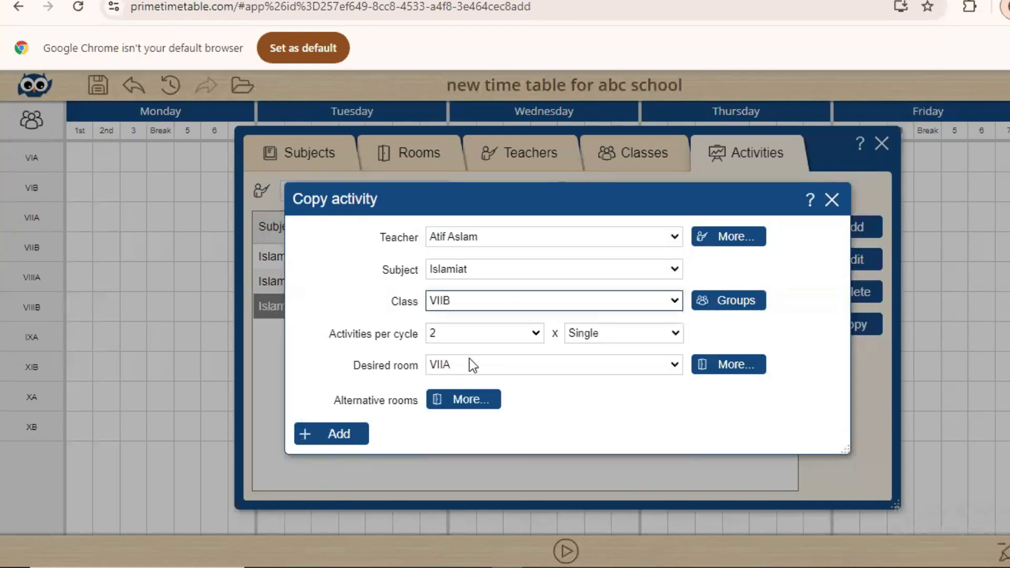
{"action": "left_click", "coordinate": [472, 365]}
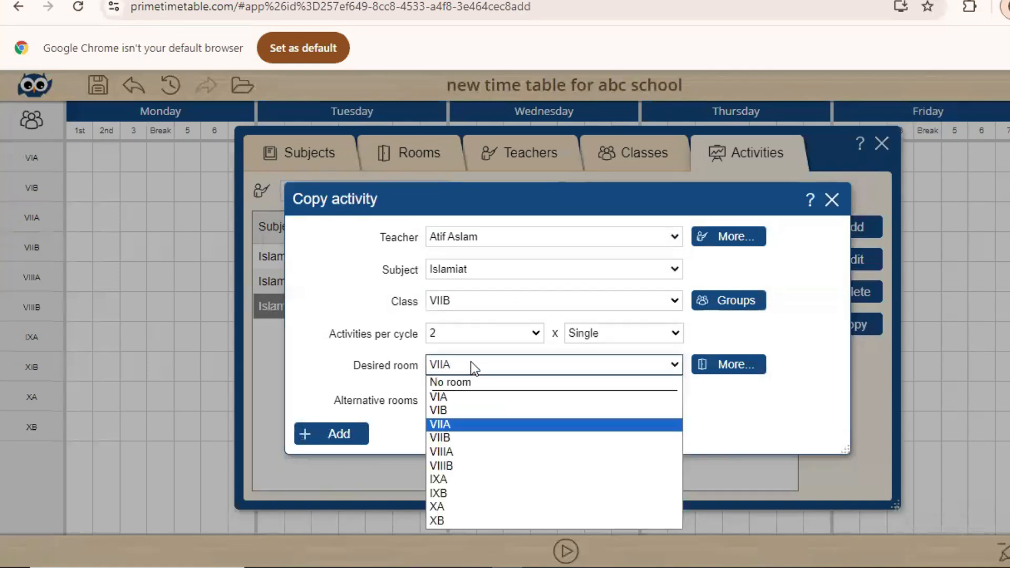
{"action": "left_click", "coordinate": [456, 437]}
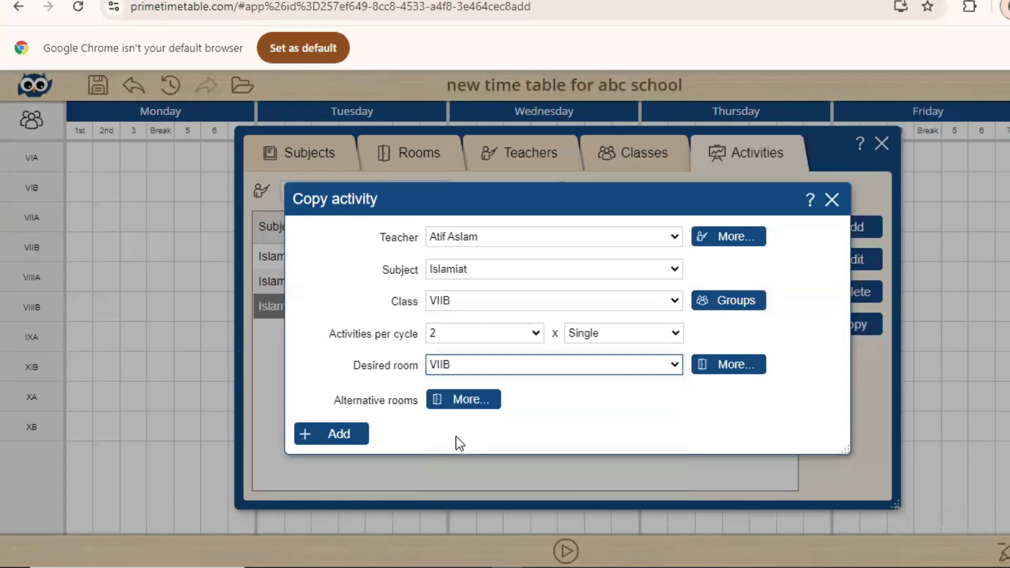
{"action": "left_click", "coordinate": [306, 435]}
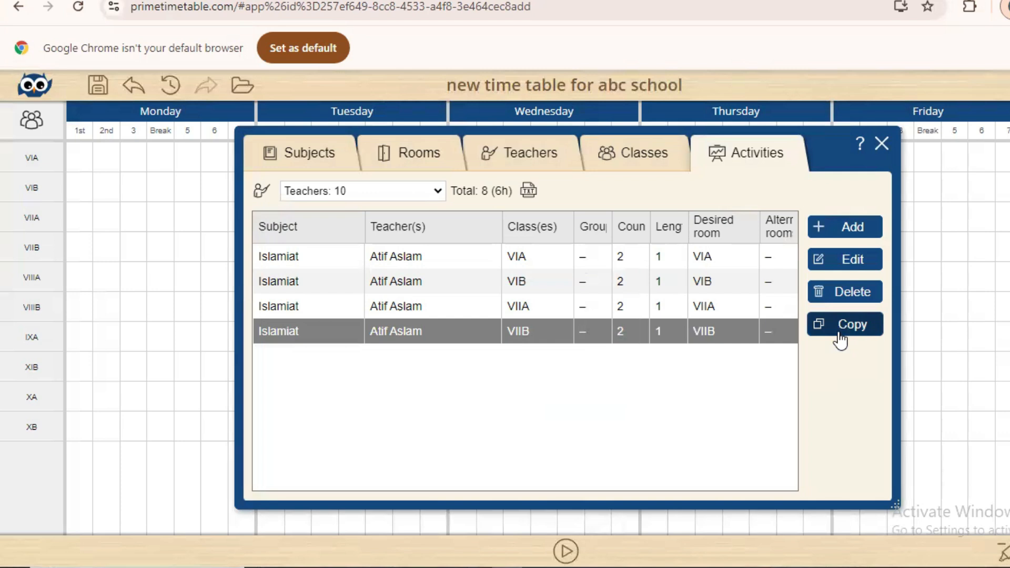
Add Maths for class VIA with a different teacher, 5 lessons per cycle in room VIA
{"action": "left_click", "coordinate": [830, 231]}
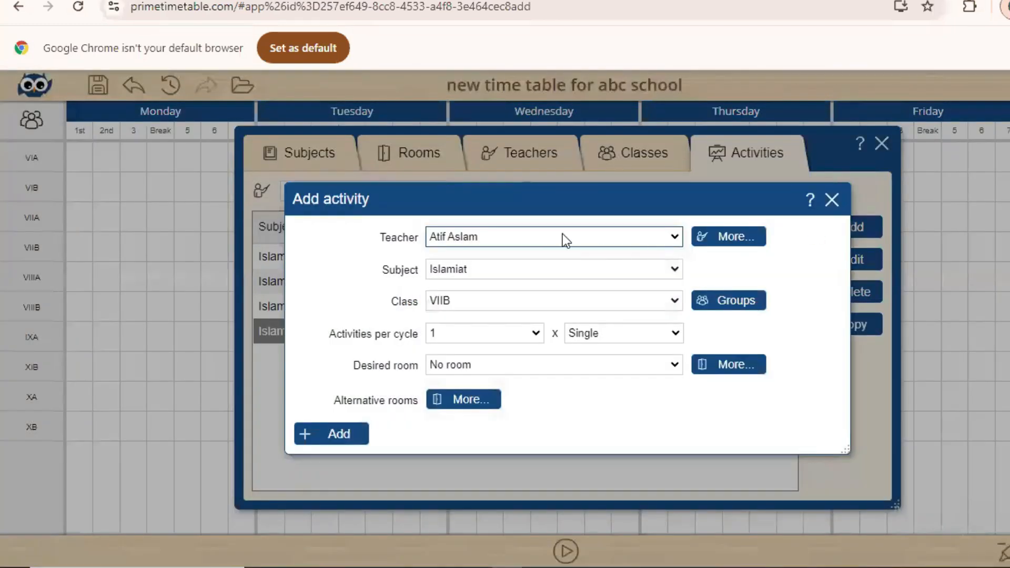
{"action": "left_click", "coordinate": [558, 236]}
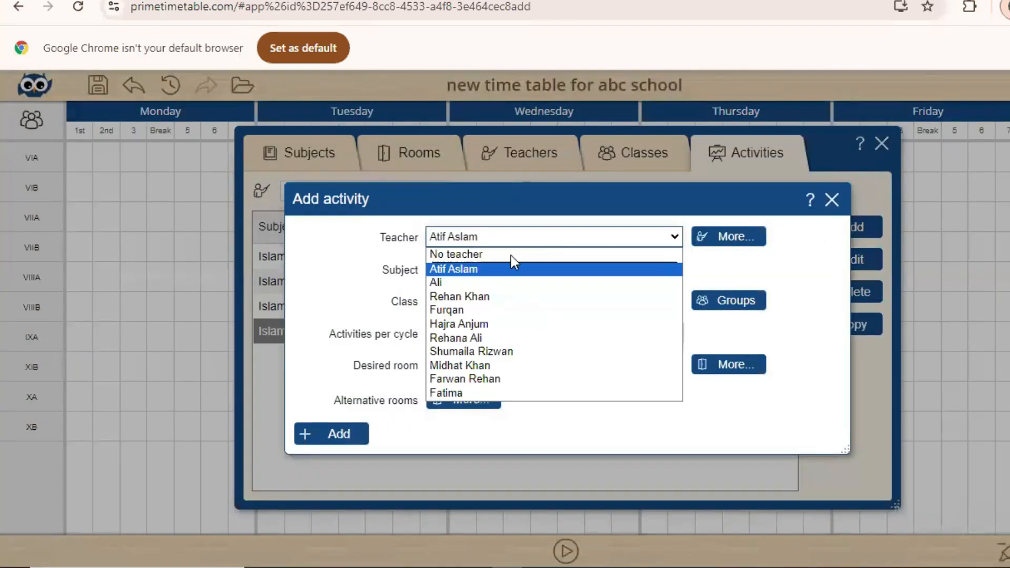
{"action": "left_click", "coordinate": [474, 283]}
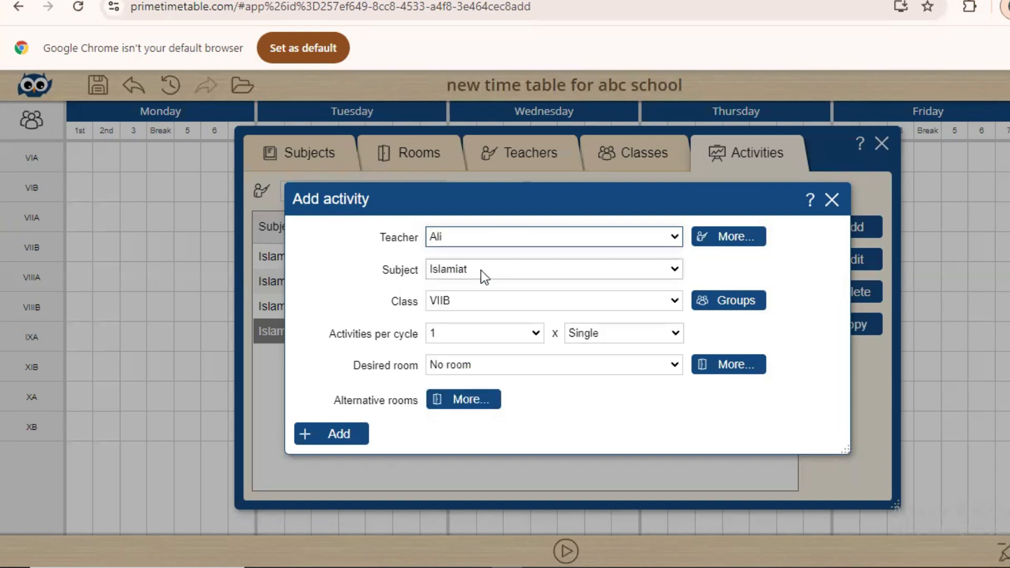
{"action": "left_click", "coordinate": [481, 271]}
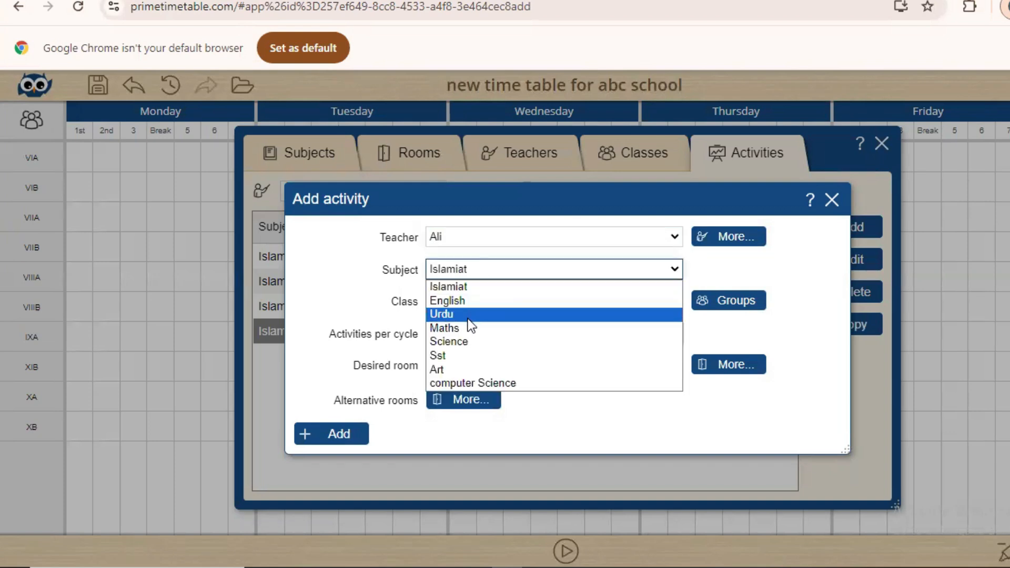
{"action": "left_click", "coordinate": [471, 332]}
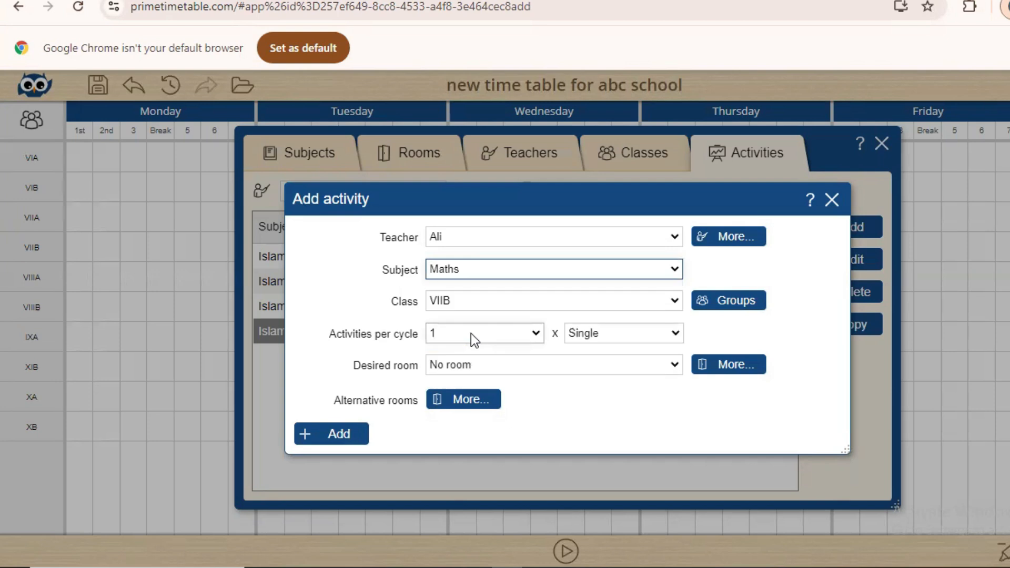
{"action": "left_click", "coordinate": [504, 299]}
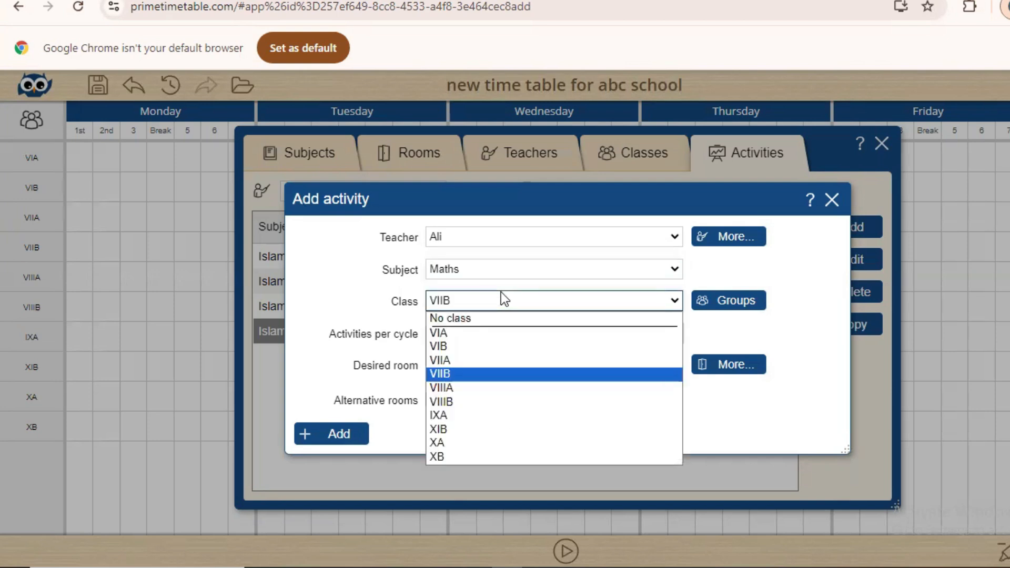
{"action": "left_click", "coordinate": [468, 334]}
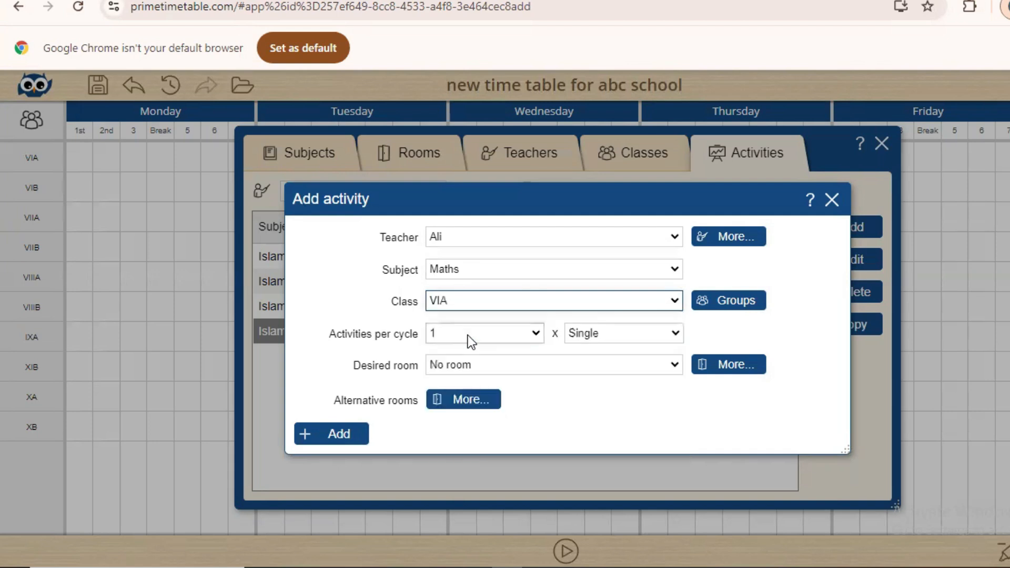
{"action": "left_click", "coordinate": [453, 369]}
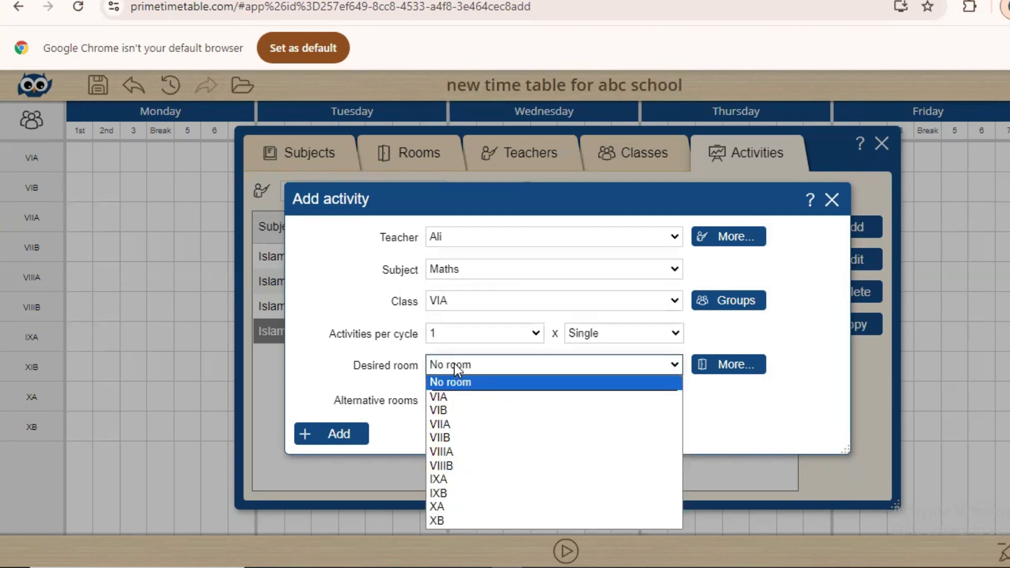
{"action": "left_click", "coordinate": [450, 398]}
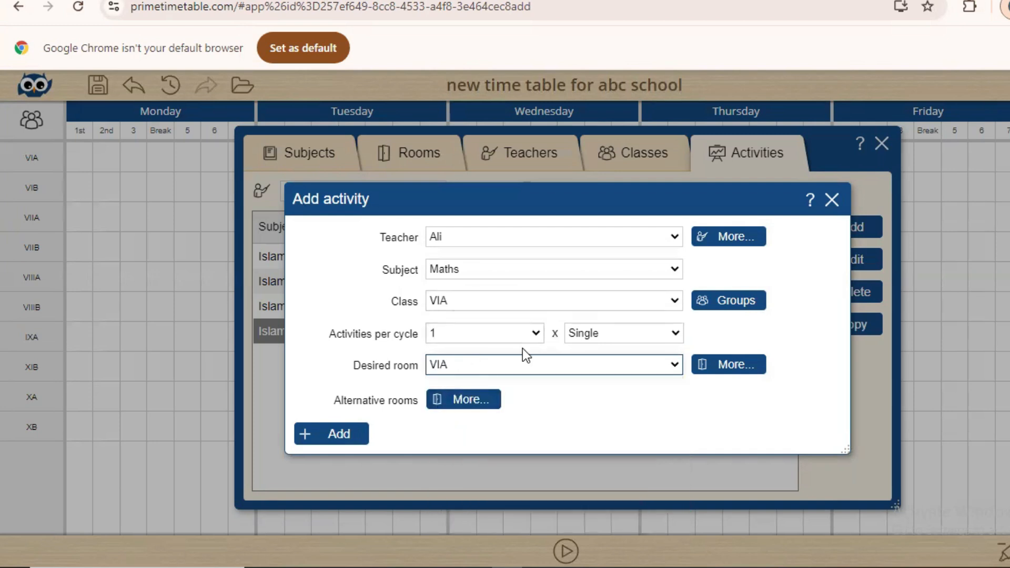
{"action": "left_click", "coordinate": [491, 335]}
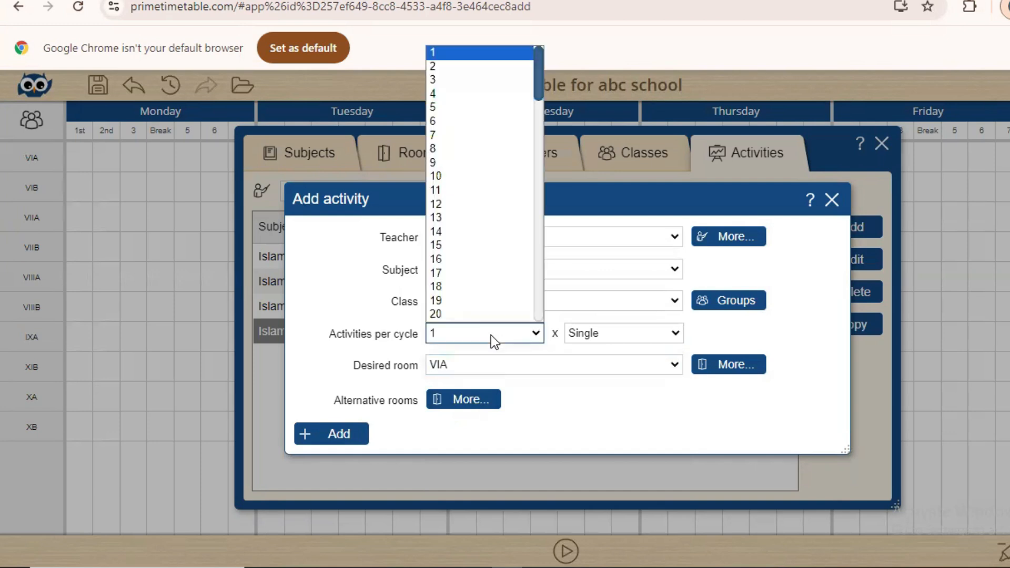
{"action": "left_click", "coordinate": [486, 108]}
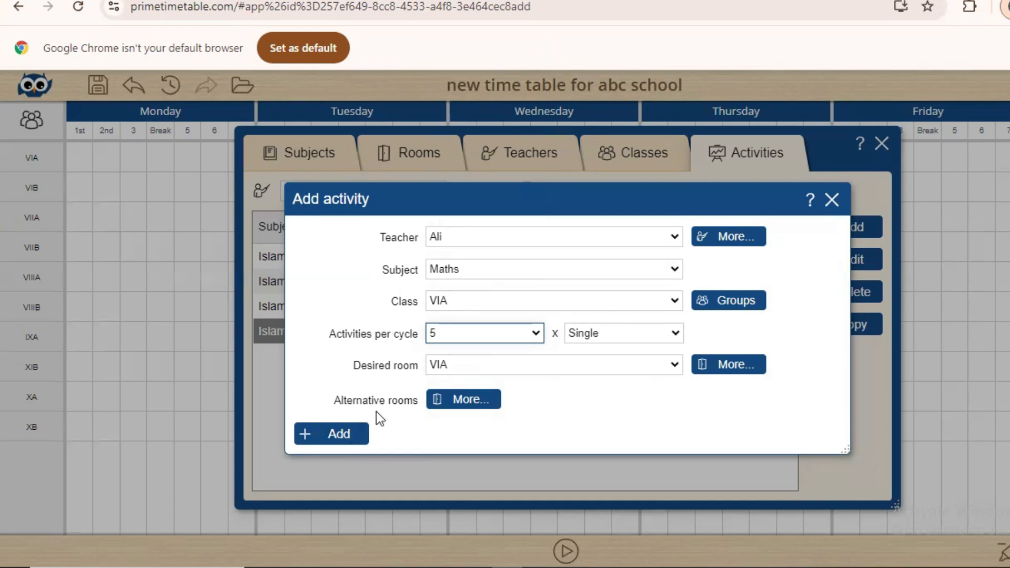
{"action": "left_click", "coordinate": [349, 433]}
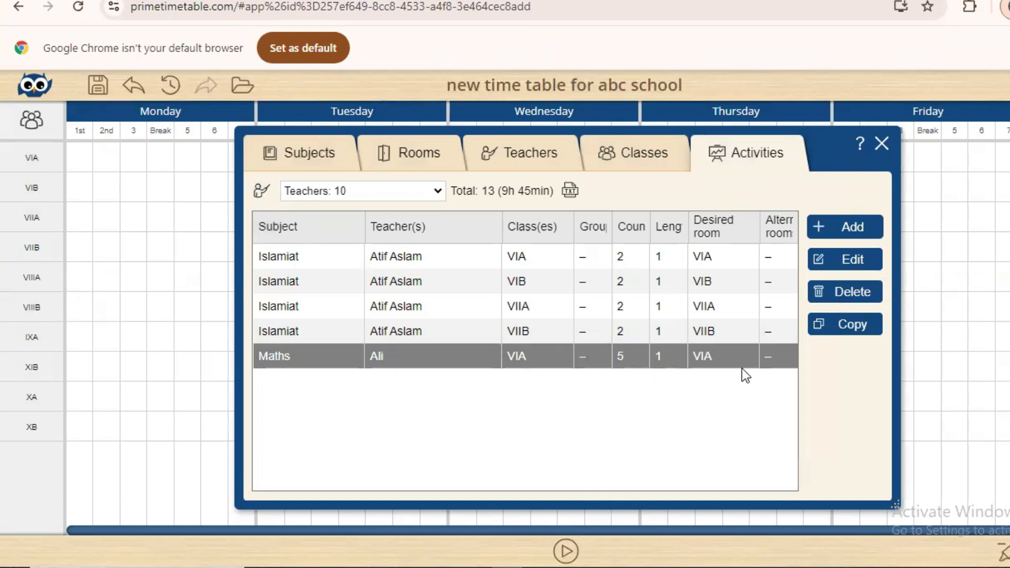
Copy the Maths activity for class VIB with desired room VIB
{"action": "left_click", "coordinate": [851, 330]}
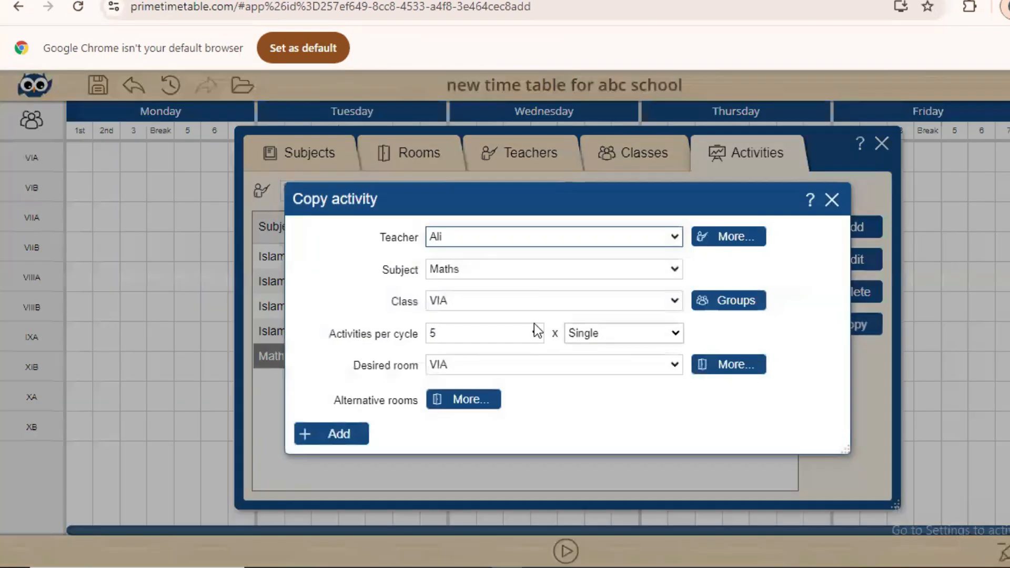
{"action": "left_click", "coordinate": [486, 307]}
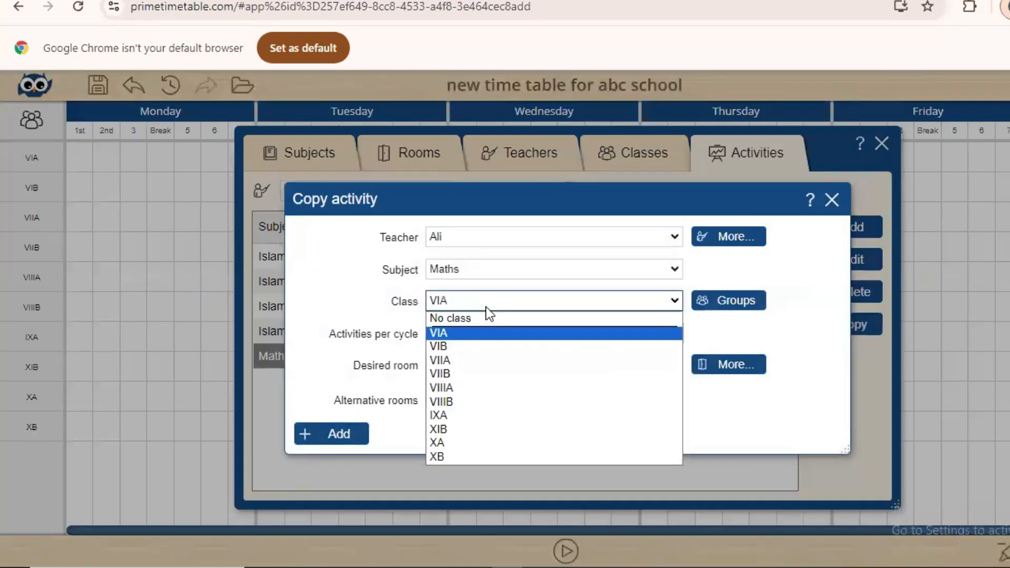
{"action": "left_click", "coordinate": [461, 343]}
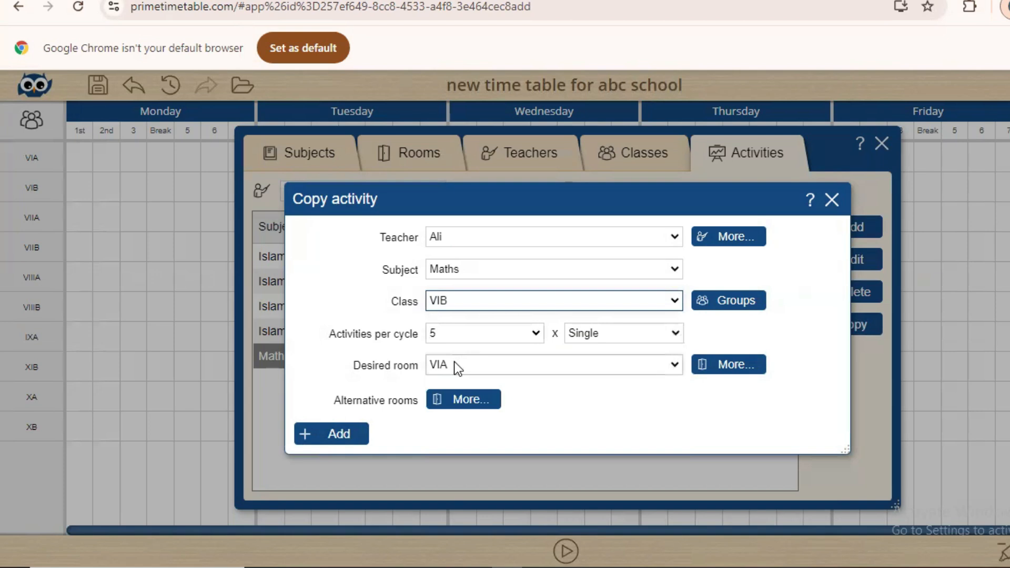
{"action": "left_click", "coordinate": [454, 363]}
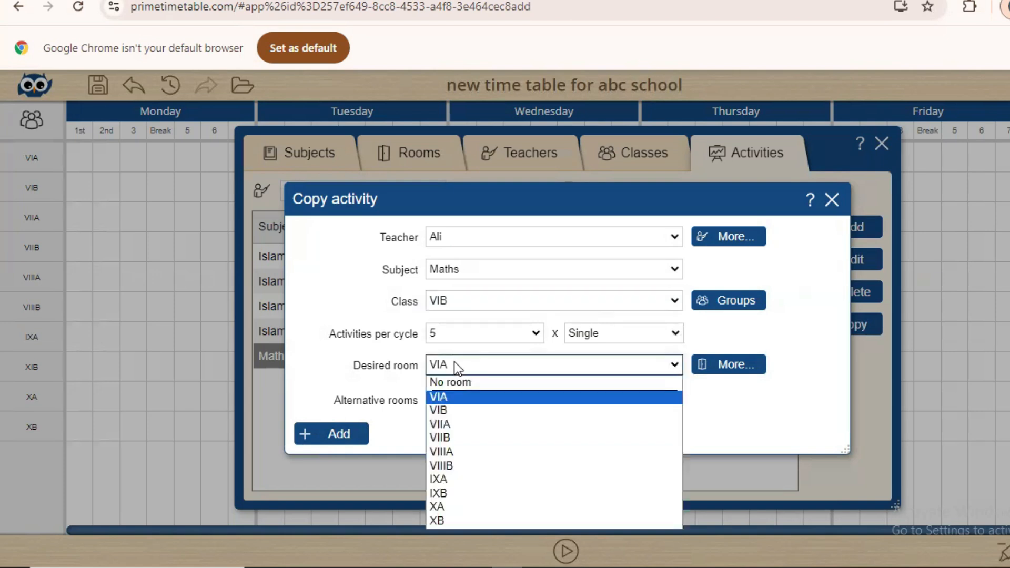
{"action": "left_click", "coordinate": [456, 414]}
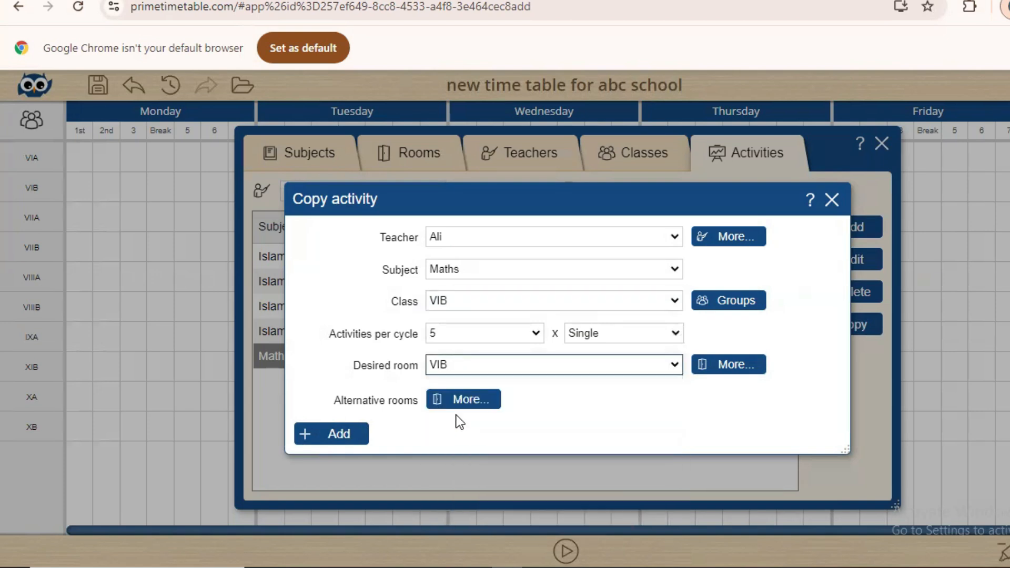
{"action": "left_click", "coordinate": [343, 432]}
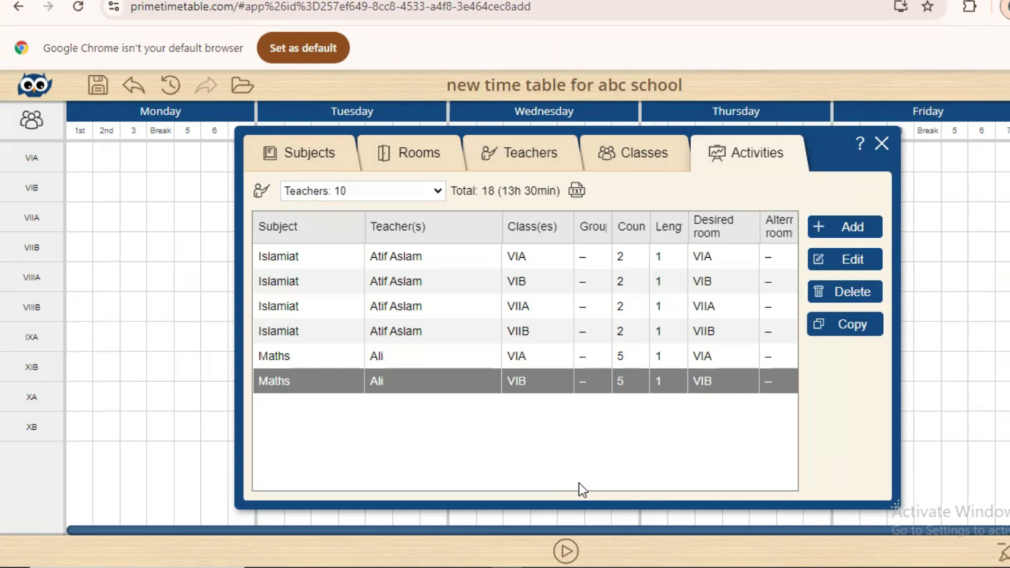
Copy the Maths activity for classes VIIA and VIIB
{"action": "left_click", "coordinate": [845, 324]}
{"action": "left_click", "coordinate": [481, 302]}
{"action": "left_click", "coordinate": [463, 361]}
{"action": "left_click", "coordinate": [332, 433]}
{"action": "left_click", "coordinate": [846, 325]}
{"action": "left_click", "coordinate": [478, 301]}
{"action": "left_click", "coordinate": [469, 375]}
{"action": "left_click", "coordinate": [332, 434]}
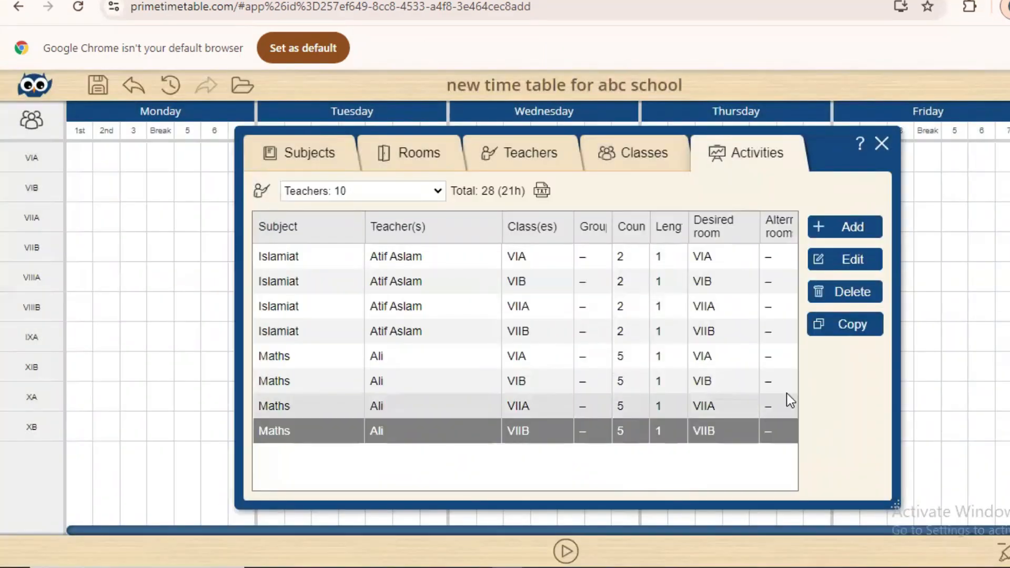
Add Maths for VIIIA with another teacher, then copy it for VIIIB, XA and XB
{"action": "left_click", "coordinate": [846, 227]}
{"action": "left_click", "coordinate": [504, 301]}
{"action": "left_click", "coordinate": [494, 334]}
{"action": "left_click", "coordinate": [484, 364]}
{"action": "left_click", "coordinate": [333, 434]}
{"action": "left_click", "coordinate": [845, 325]}
{"action": "left_click", "coordinate": [479, 301]}
{"action": "left_click", "coordinate": [333, 434]}
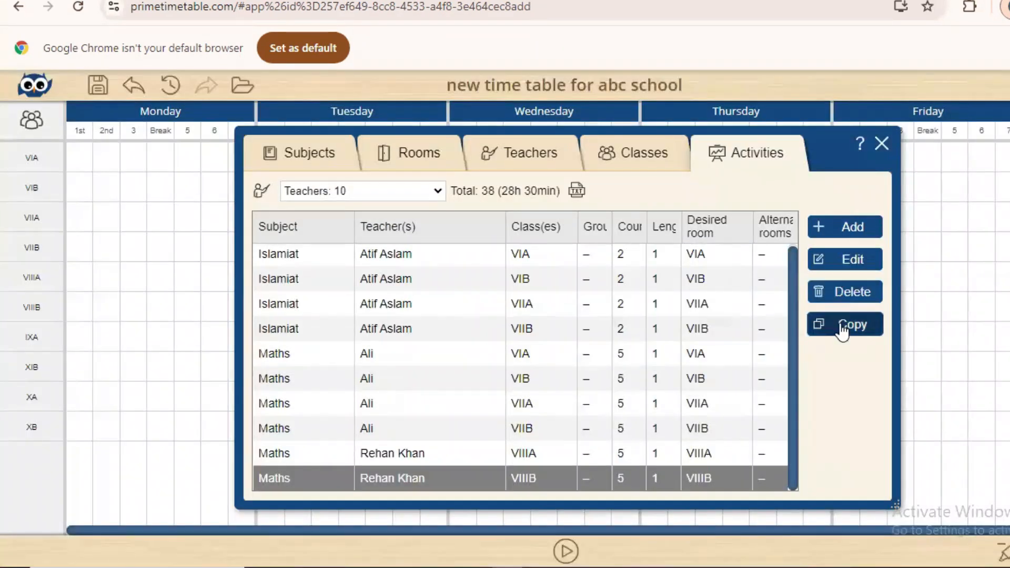
{"action": "left_click", "coordinate": [842, 331]}
{"action": "left_click", "coordinate": [500, 366]}
{"action": "left_click", "coordinate": [332, 434]}
{"action": "left_click", "coordinate": [846, 324]}
Add a new Science activity for class VIIIA with the Science teacher
{"action": "left_click", "coordinate": [519, 301]}
{"action": "left_click", "coordinate": [332, 433]}
{"action": "left_click", "coordinate": [845, 230]}
{"action": "left_click", "coordinate": [528, 302]}
{"action": "left_click", "coordinate": [463, 387]}
{"action": "left_click", "coordinate": [469, 365]}
Copy the Science activity for VIIIB and IXA with five lessons per cycle
{"action": "left_click", "coordinate": [464, 451]}
{"action": "left_click", "coordinate": [336, 434]}
{"action": "left_click", "coordinate": [457, 467]}
{"action": "left_click", "coordinate": [485, 300]}
{"action": "left_click", "coordinate": [463, 415]}
{"action": "left_click", "coordinate": [479, 333]}
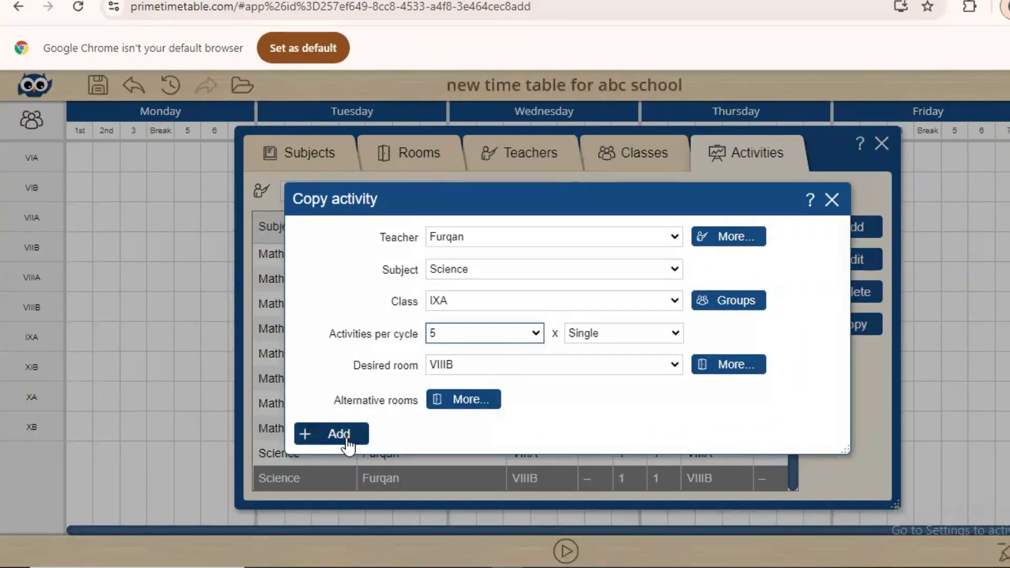
{"action": "left_click", "coordinate": [340, 434]}
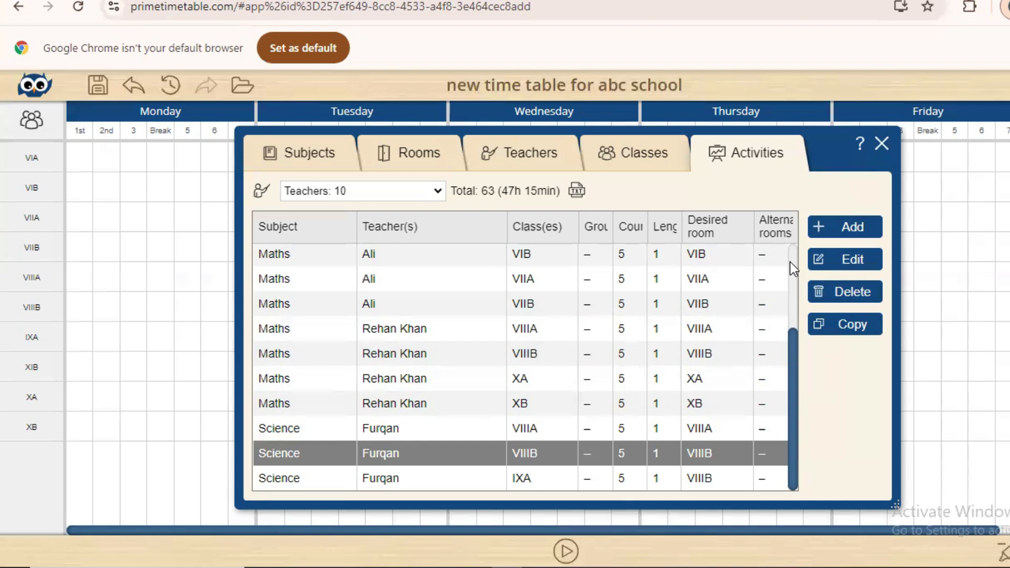
{"action": "scroll", "coordinate": [791, 262], "scroll_direction": "up", "scroll_amount": 3}
{"action": "scroll", "coordinate": [791, 262], "scroll_direction": "down", "scroll_amount": 3}
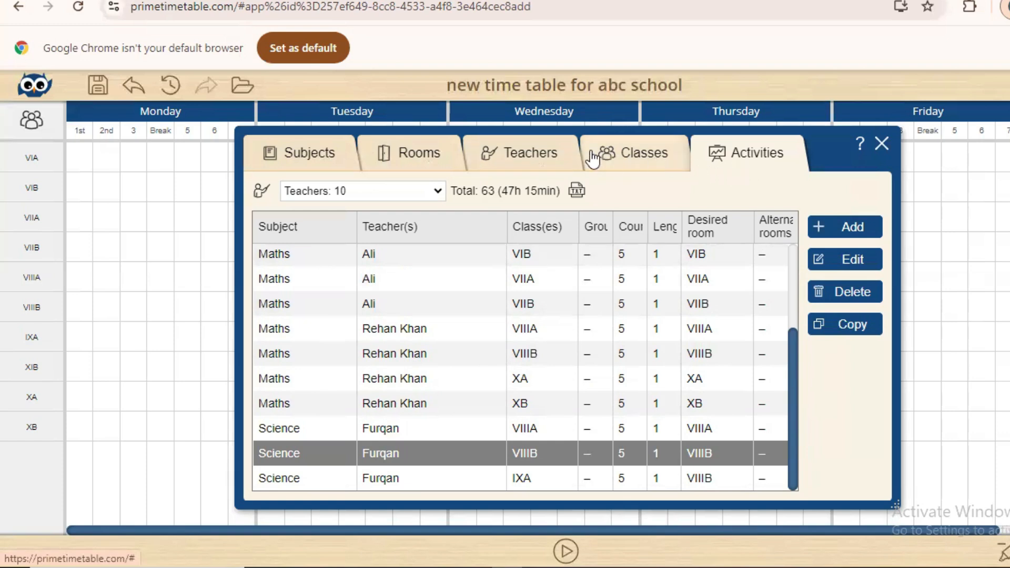
Save the activities, export the teacher stats, and review teachers-report.txt in Notepad before closing it
{"action": "left_click", "coordinate": [97, 84]}
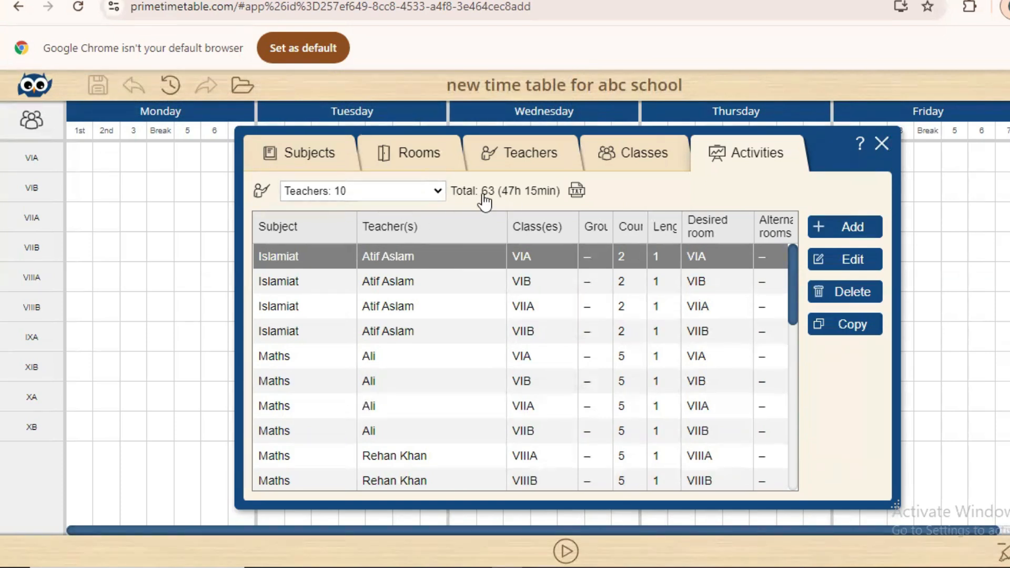
{"action": "left_click", "coordinate": [577, 193]}
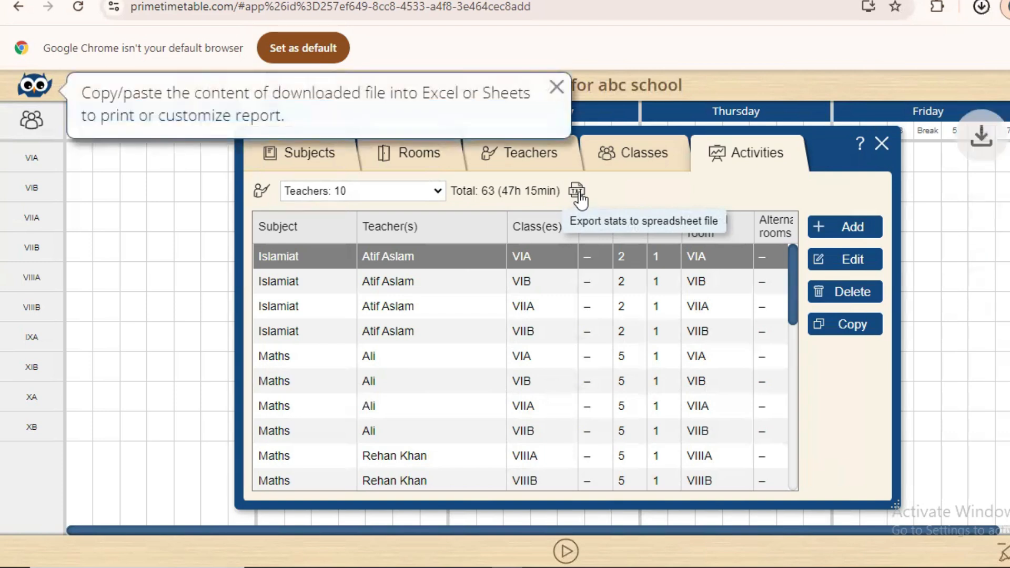
{"action": "mouse_move", "coordinate": [834, 51]}
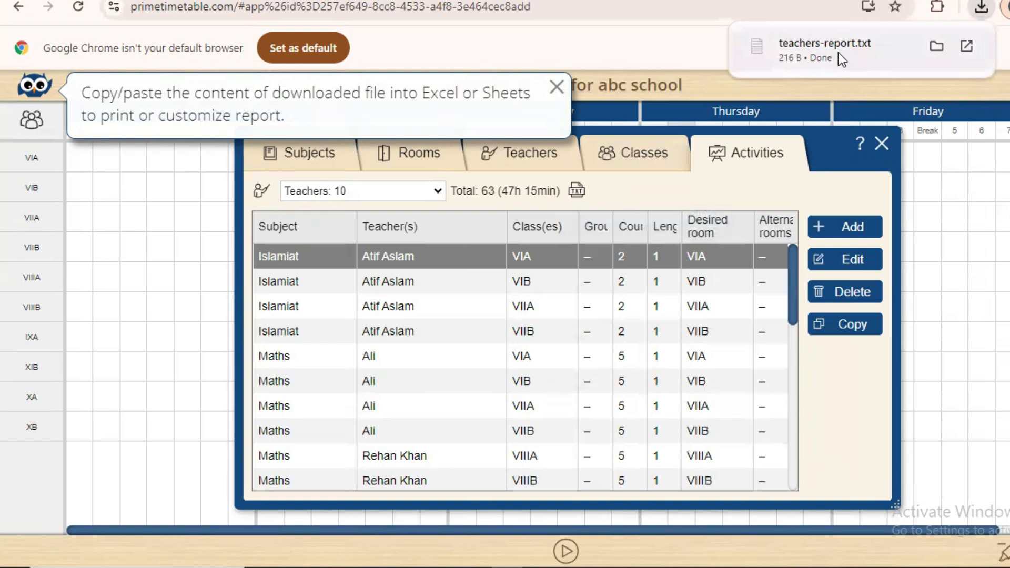
{"action": "left_click", "coordinate": [801, 51]}
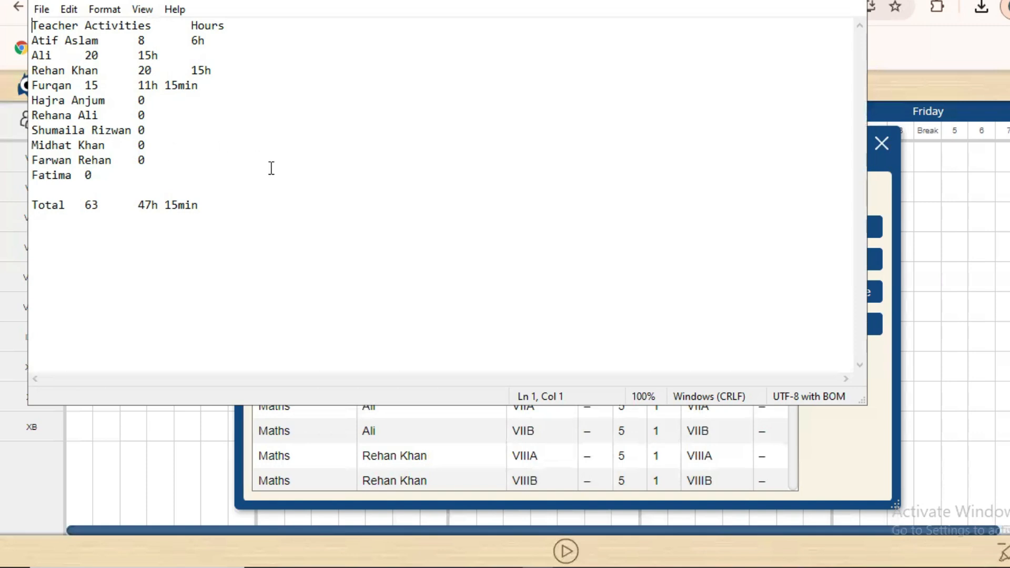
{"action": "left_click", "coordinate": [848, 2]}
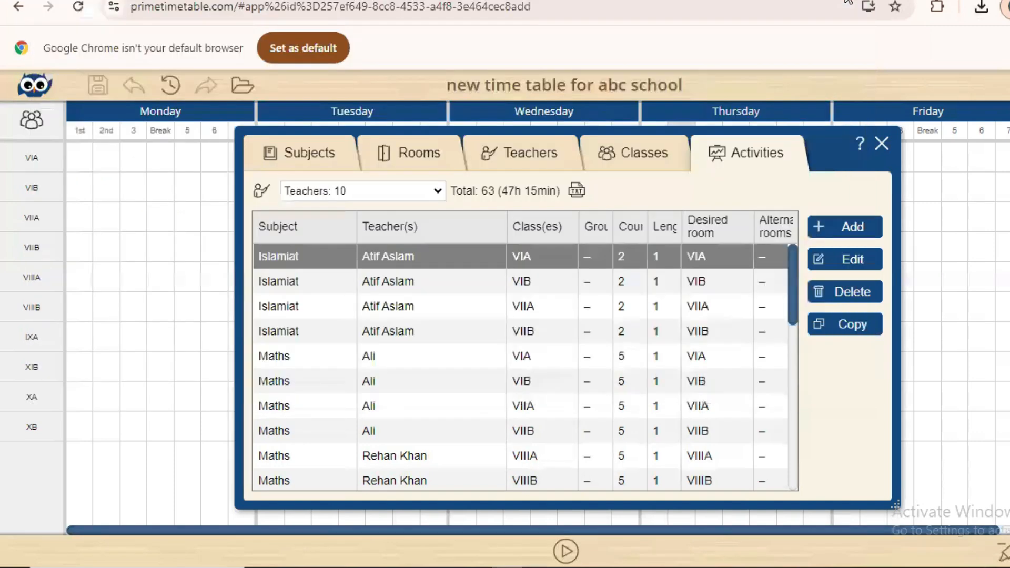
Close the Activities window and switch to the Draw forbidden positions marker
{"action": "left_click", "coordinate": [882, 144]}
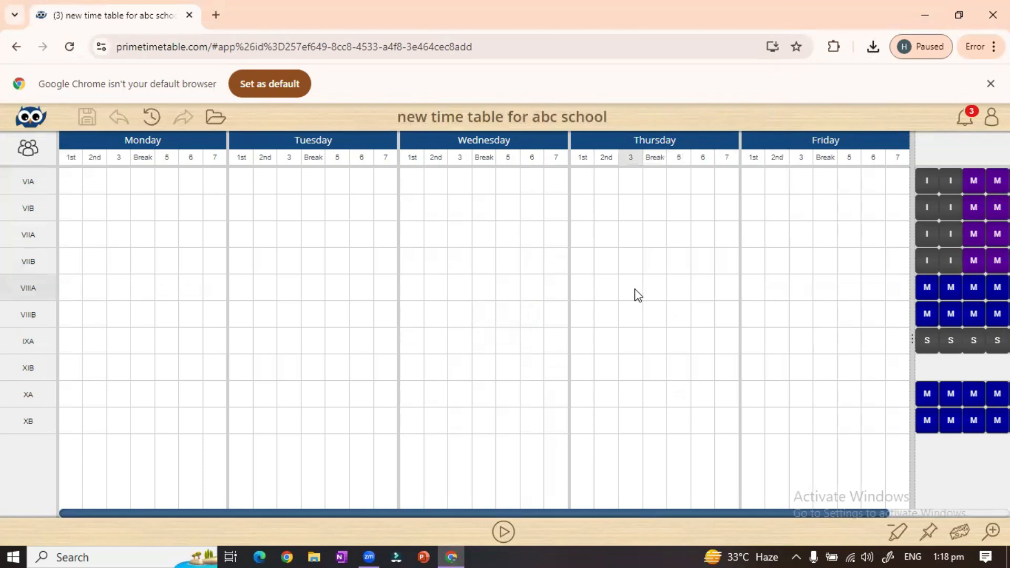
{"action": "left_click", "coordinate": [896, 534]}
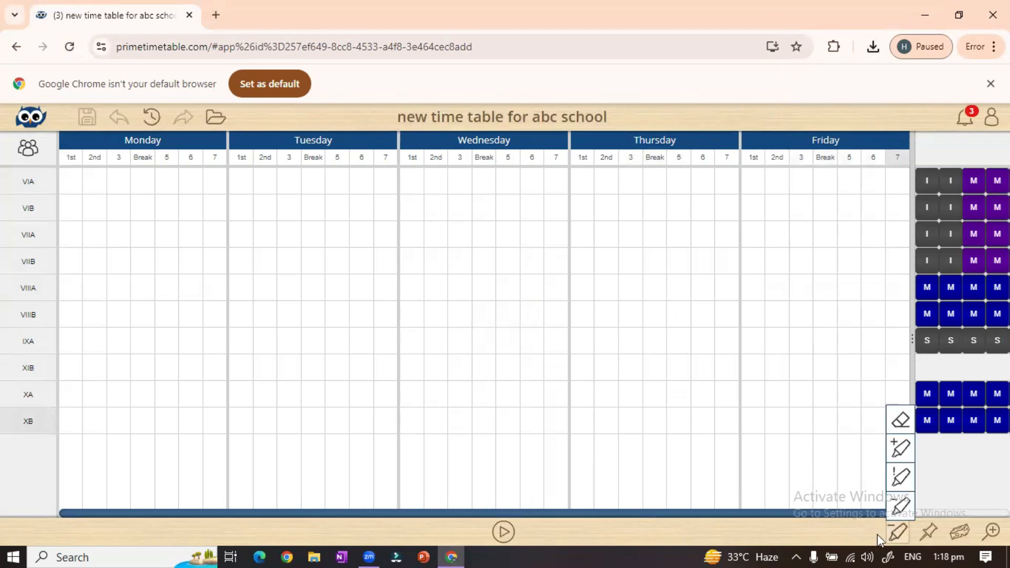
{"action": "left_click", "coordinate": [896, 534]}
{"action": "mouse_move", "coordinate": [899, 536]}
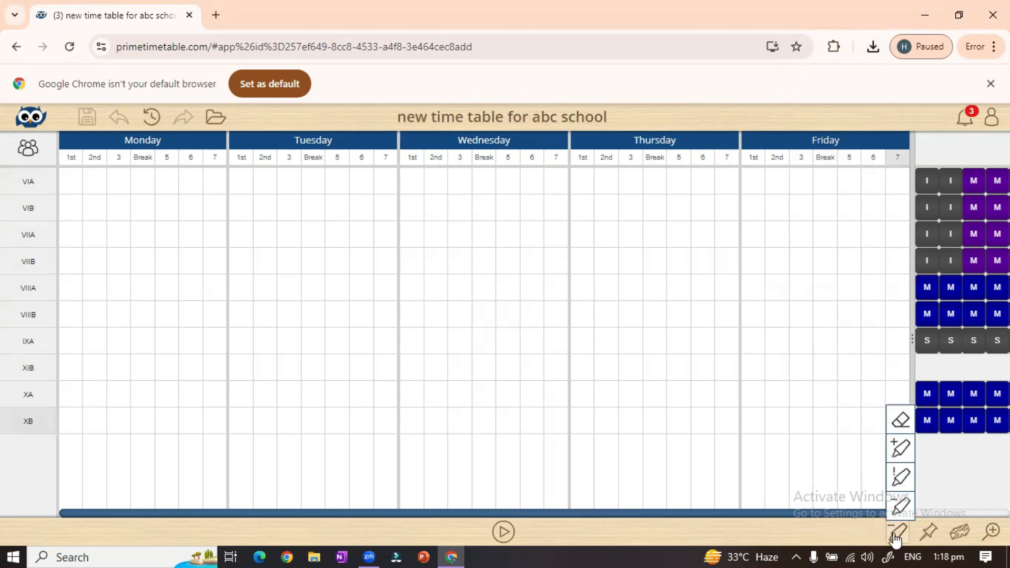
{"action": "left_click", "coordinate": [901, 508]}
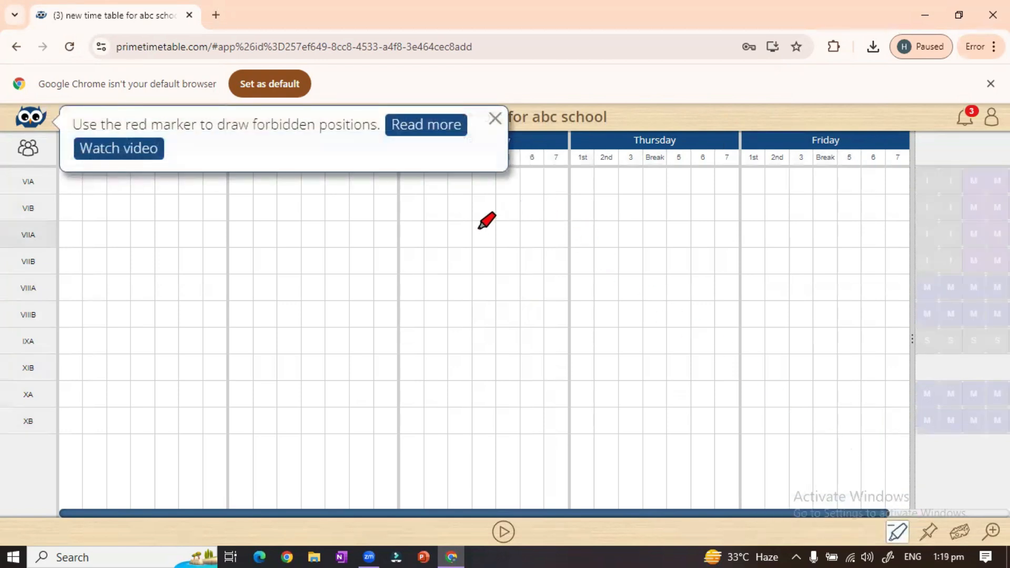
{"action": "left_click", "coordinate": [496, 121]}
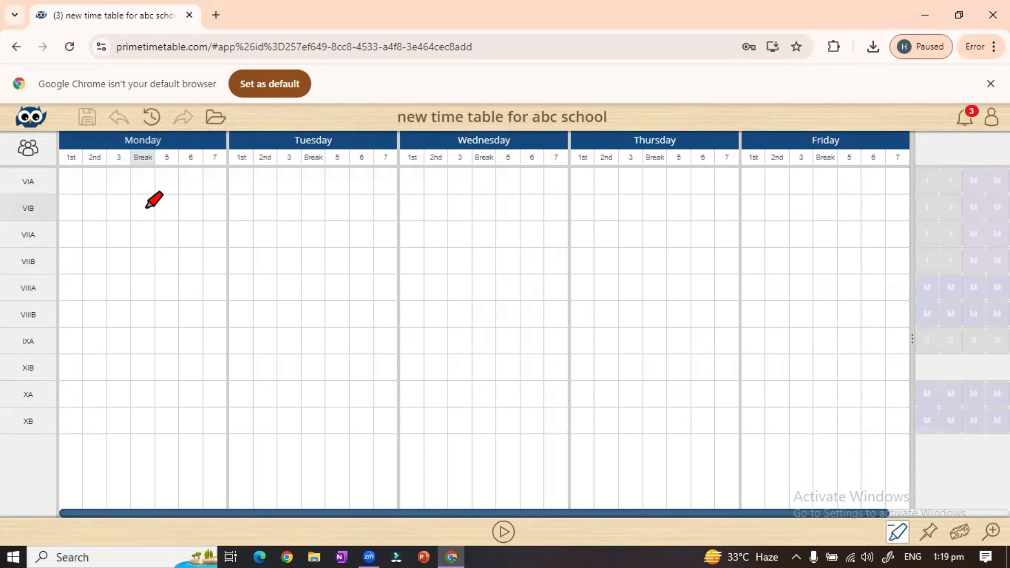
Forbid the Break period Monday to Friday and Friday's 7th period for all classes
{"action": "left_click_drag", "start_coordinate": [143, 189], "coordinate": [143, 420]}
{"action": "left_click_drag", "start_coordinate": [313, 420], "coordinate": [314, 182]}
{"action": "left_click_drag", "start_coordinate": [485, 182], "coordinate": [484, 420]}
{"action": "left_click_drag", "start_coordinate": [655, 181], "coordinate": [655, 420]}
{"action": "left_click", "coordinate": [825, 184]}
{"action": "left_click_drag", "start_coordinate": [824, 417], "coordinate": [831, 214]}
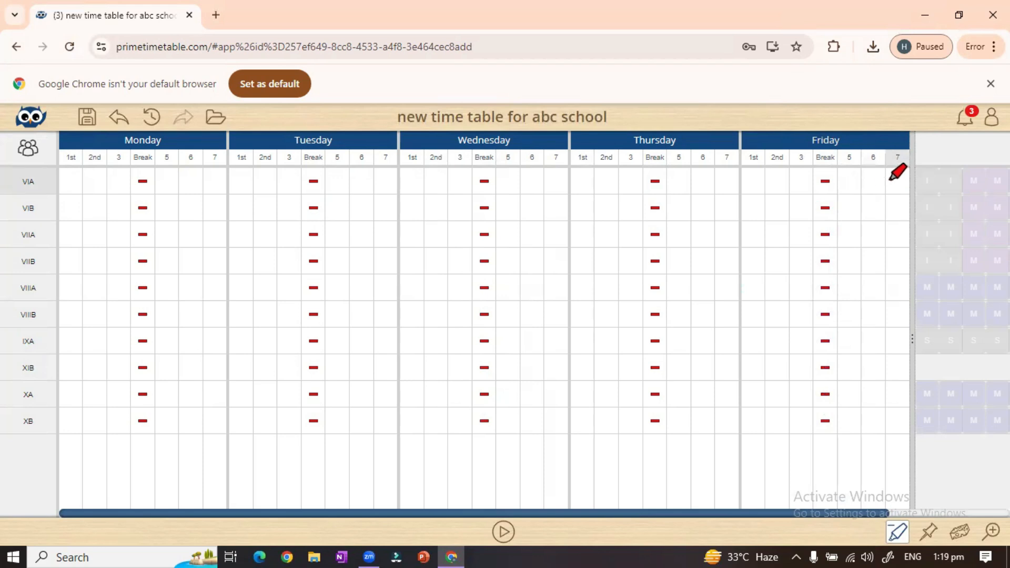
{"action": "left_click_drag", "start_coordinate": [896, 179], "coordinate": [893, 421]}
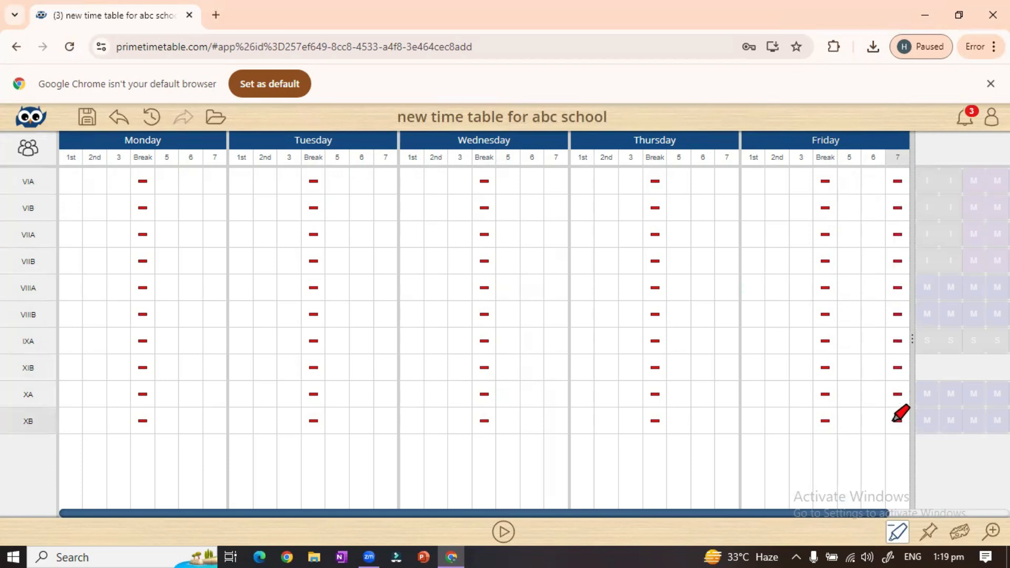
{"action": "mouse_move", "coordinate": [896, 542]}
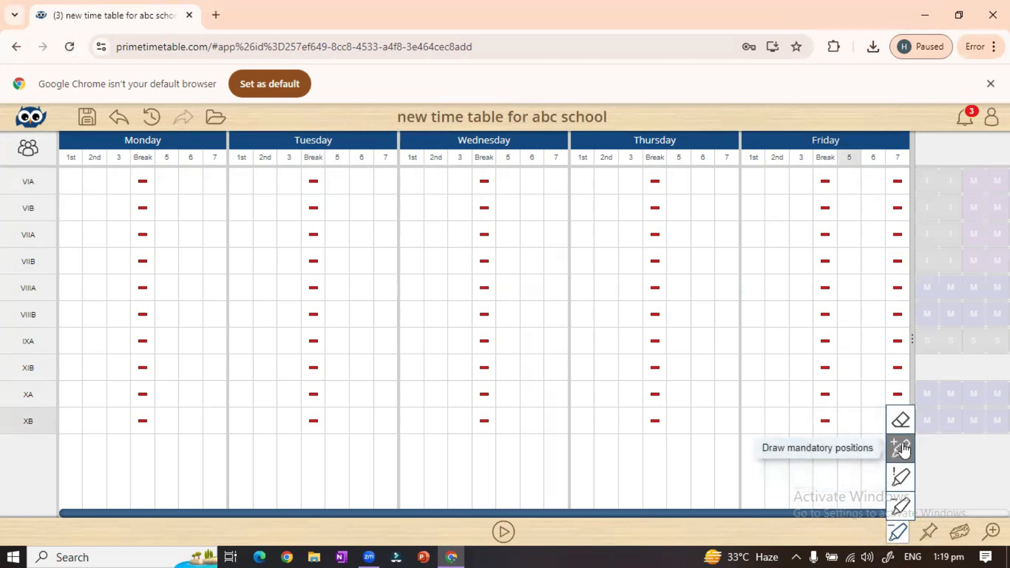
Exit marker mode and drag a VIIIB Maths card onto Friday's 2nd period
{"action": "left_click", "coordinate": [889, 476]}
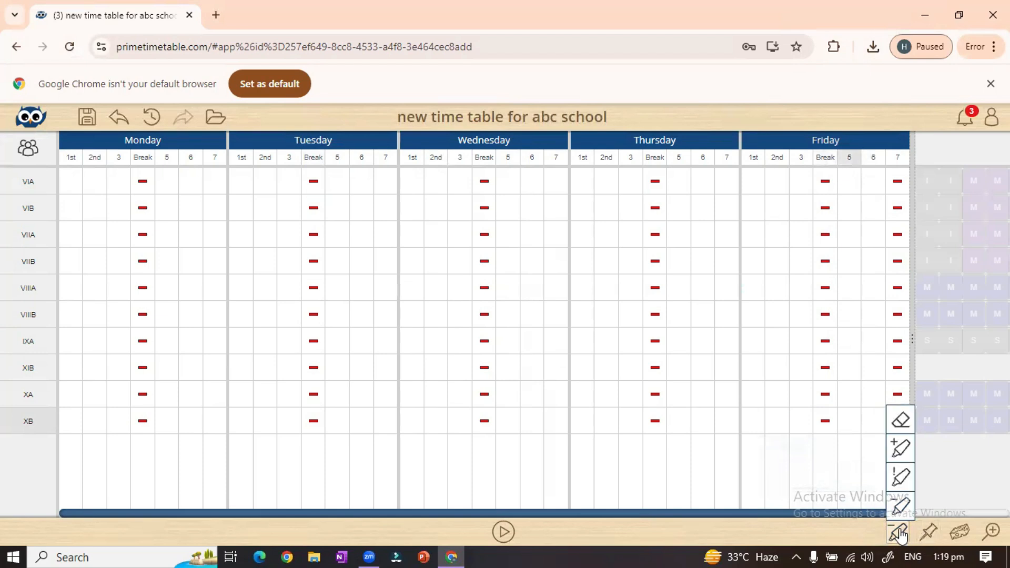
{"action": "left_click", "coordinate": [752, 476]}
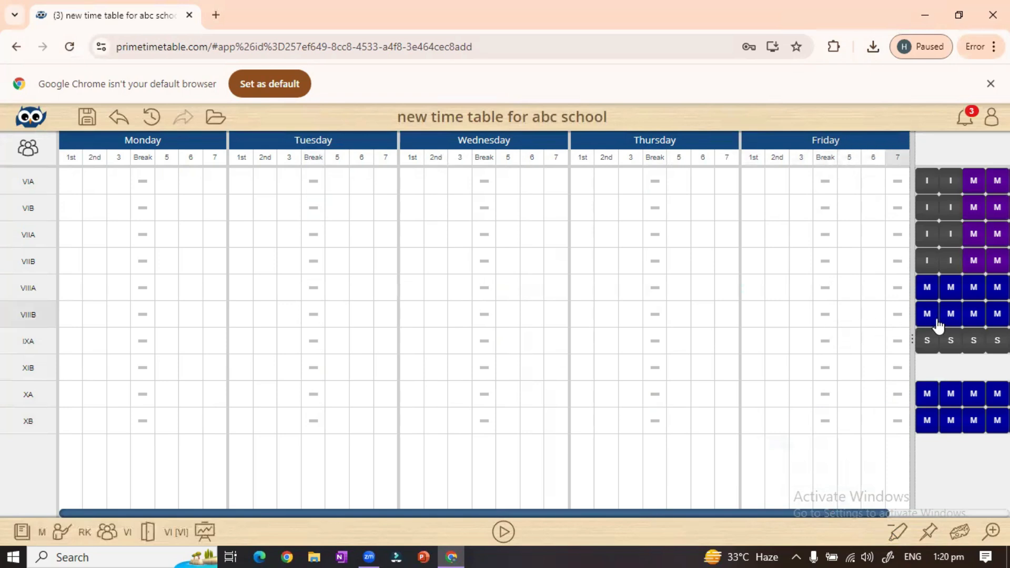
{"action": "left_click_drag", "start_coordinate": [932, 322], "coordinate": [783, 339]}
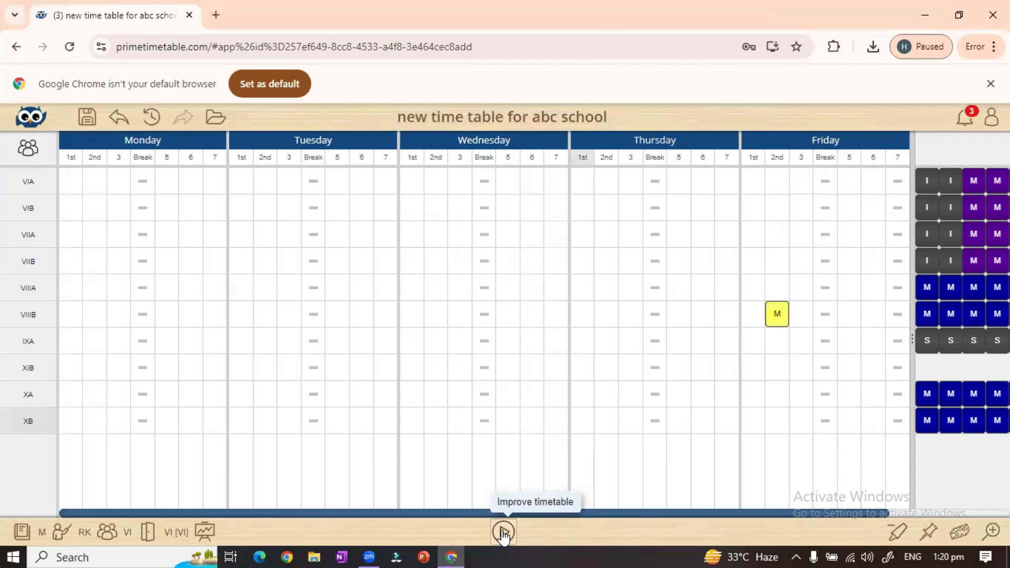
Run Improve timetable until it reaches 100% finished, then close the report with Done
{"action": "left_click", "coordinate": [504, 533]}
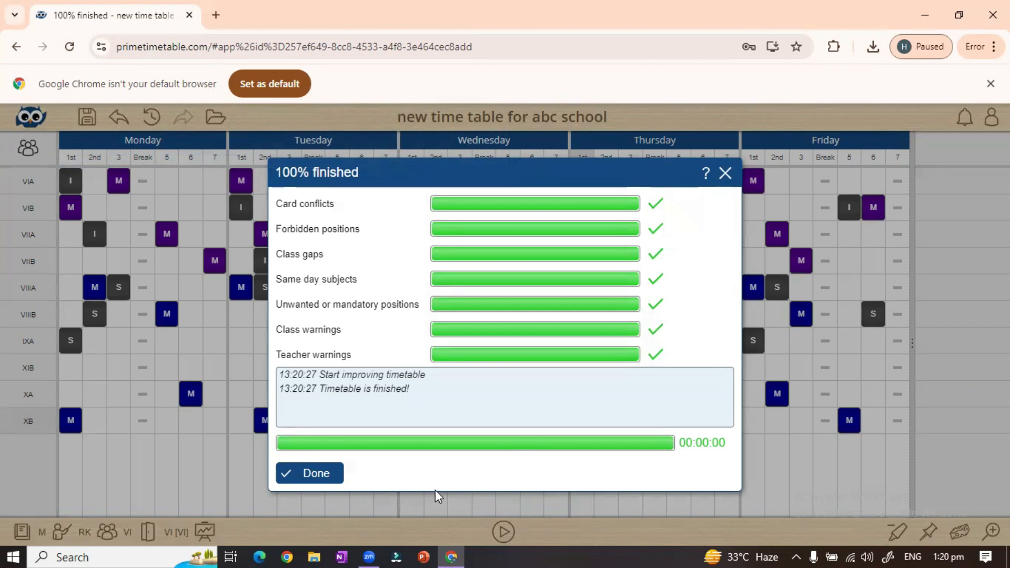
{"action": "left_click", "coordinate": [316, 474]}
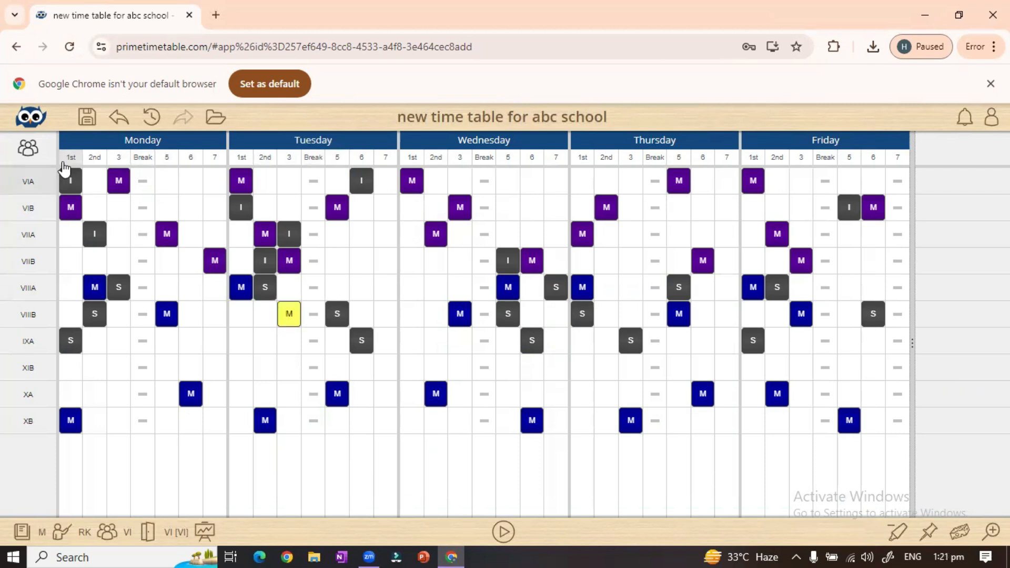
Save the generated timetable and display it by classes
{"action": "left_click", "coordinate": [87, 127]}
{"action": "mouse_move", "coordinate": [26, 155]}
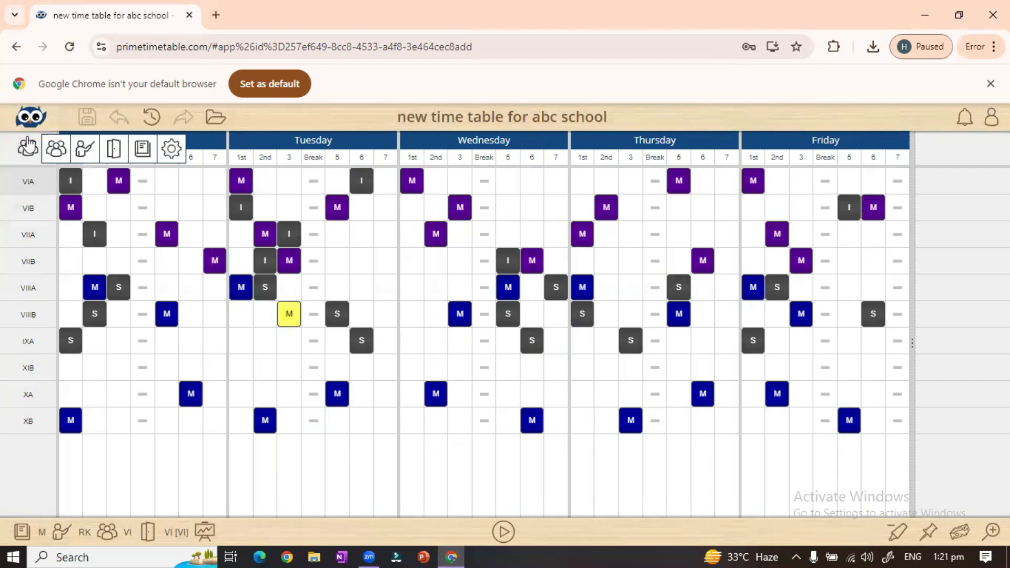
{"action": "left_click", "coordinate": [51, 154]}
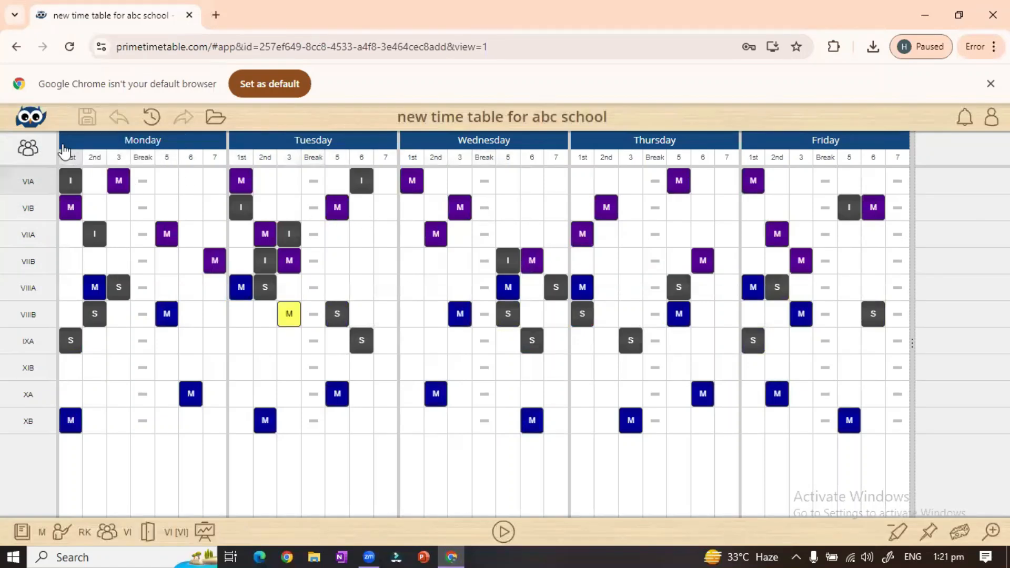
View the timetable by teachers, open the first teacher's schedule, then show it by rooms
{"action": "mouse_move", "coordinate": [53, 150]}
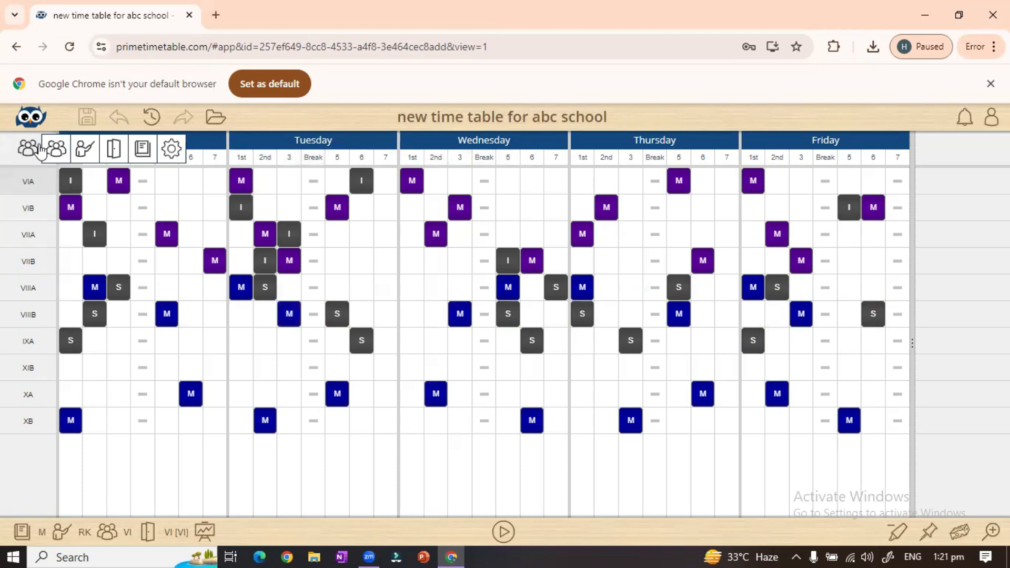
{"action": "left_click", "coordinate": [85, 154]}
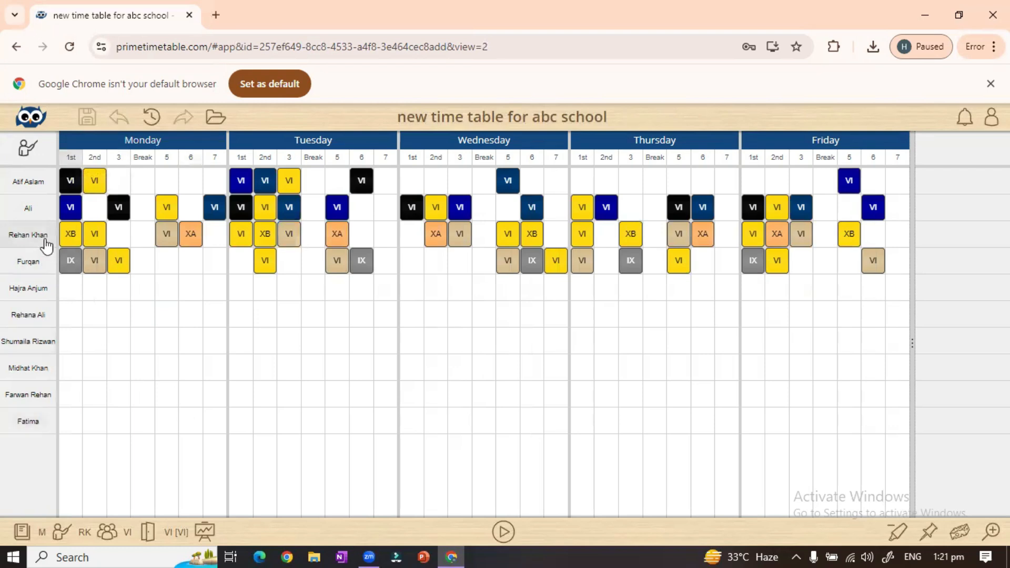
{"action": "left_click", "coordinate": [39, 187]}
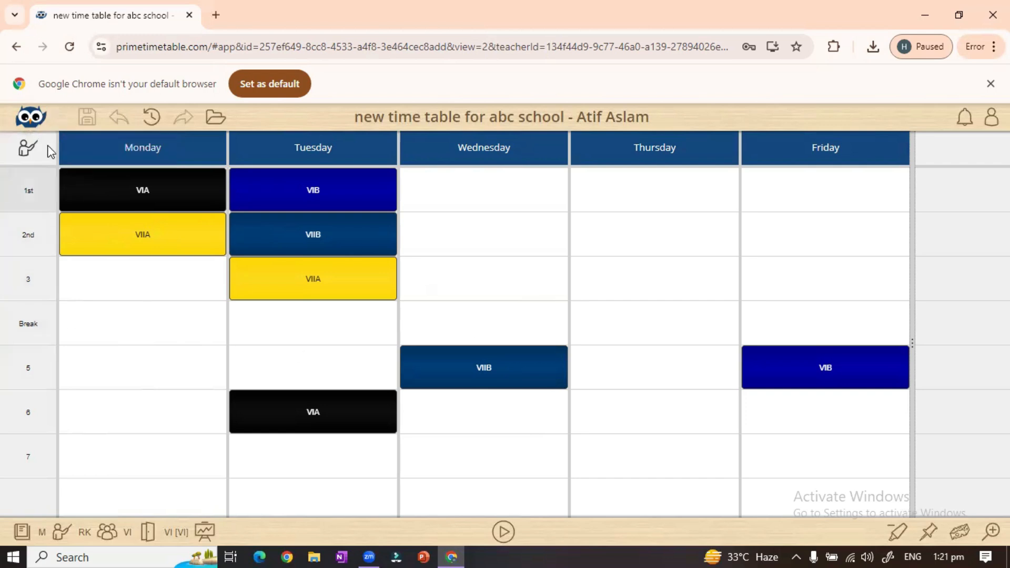
{"action": "mouse_move", "coordinate": [31, 151]}
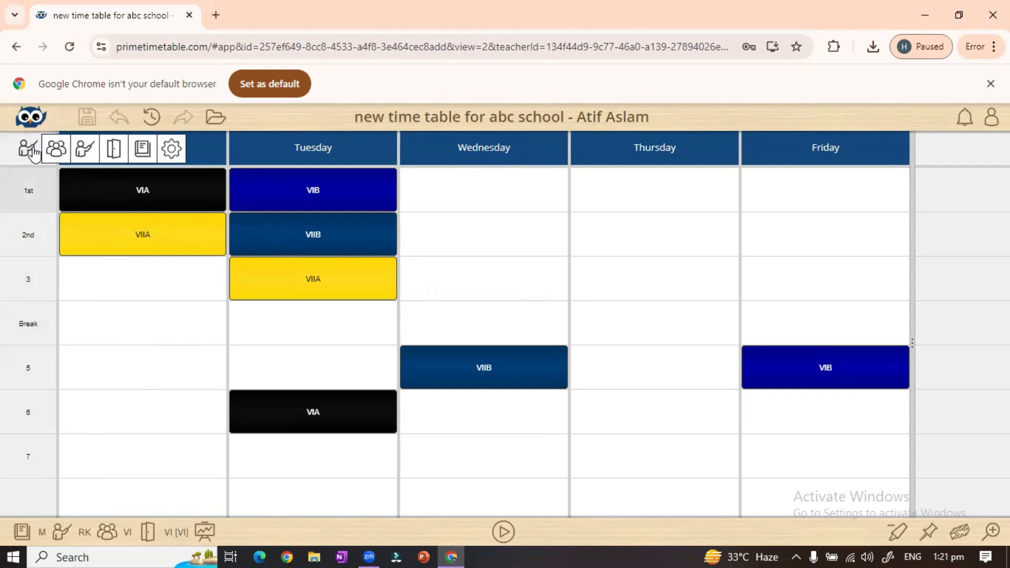
{"action": "left_click", "coordinate": [113, 158]}
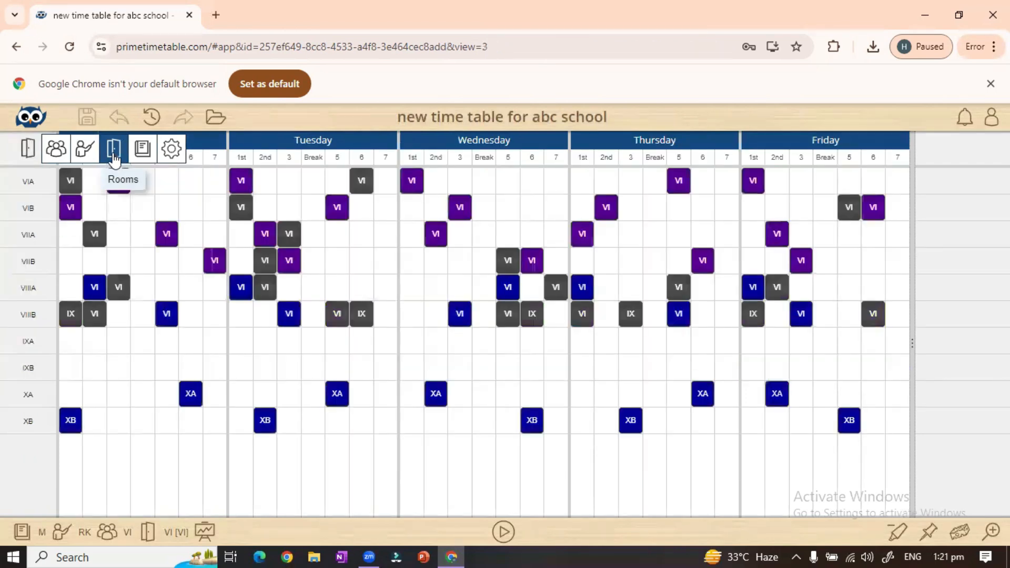